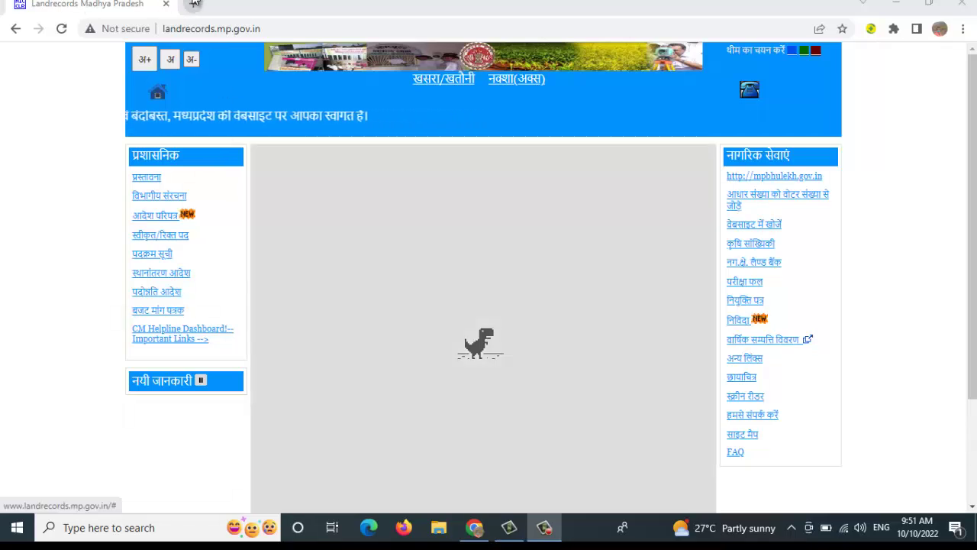
- Open the landrecords.mp.gov.in website in a new browser tab
{"action": "left_click", "coordinate": [195, 4]}
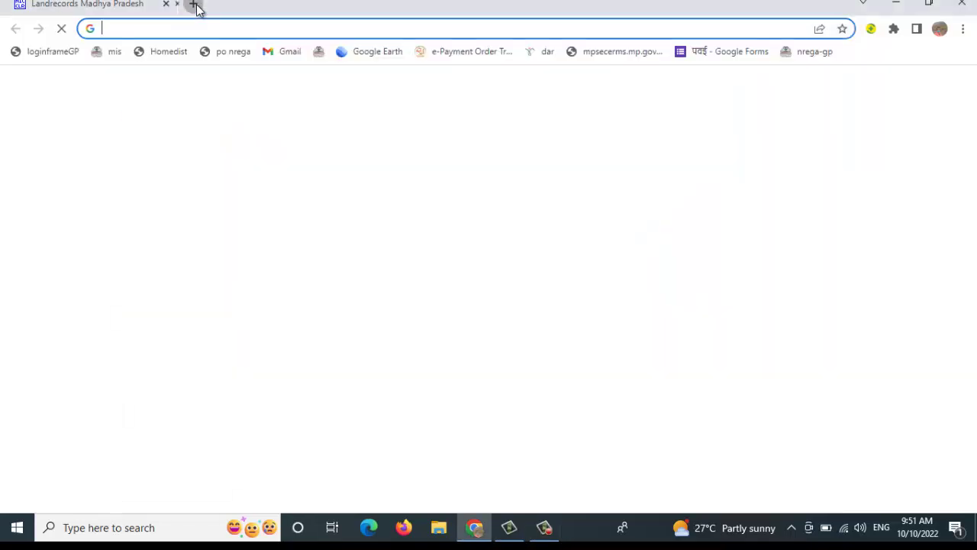
{"action": "type", "text": "landrecords.mp.gov.in"}
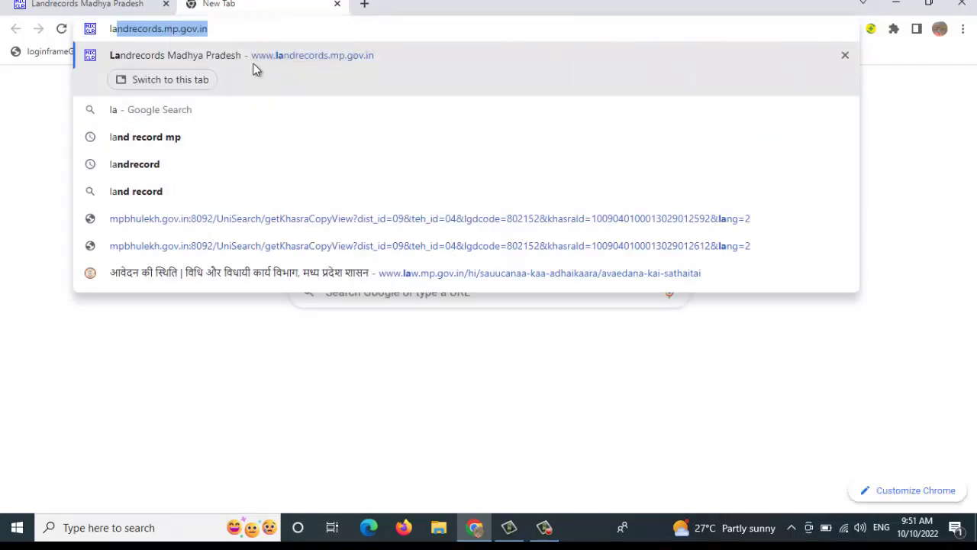
{"action": "key", "text": "Return"}
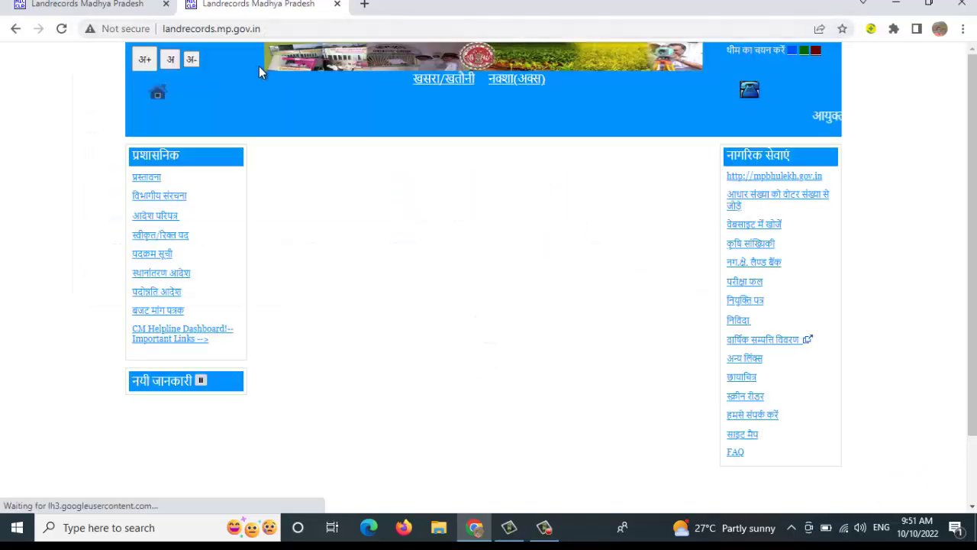
- Examine the खसरा/खतौनी and नक्शा(अक्स) links in the site header at an enlarged page size
{"action": "key", "text": "ctrl+plus"}
{"action": "key", "text": "ctrl+plus"}
{"action": "key", "text": "ctrl+plus"}
{"action": "key", "text": "ctrl+plus"}
{"action": "key", "text": "ctrl+plus"}
{"action": "key", "text": "ctrl+plus"}
{"action": "key", "text": "ctrl+plus"}
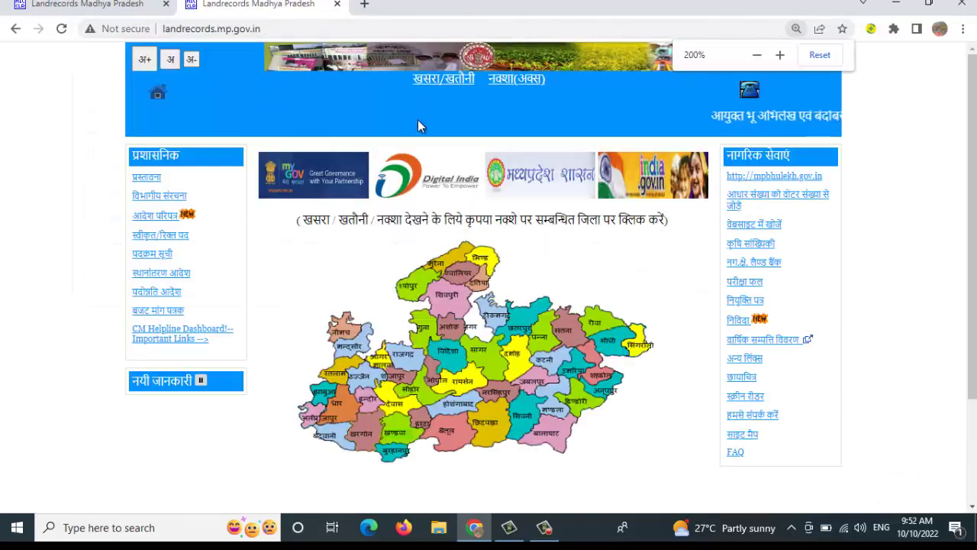
{"action": "key", "text": "ctrl+plus"}
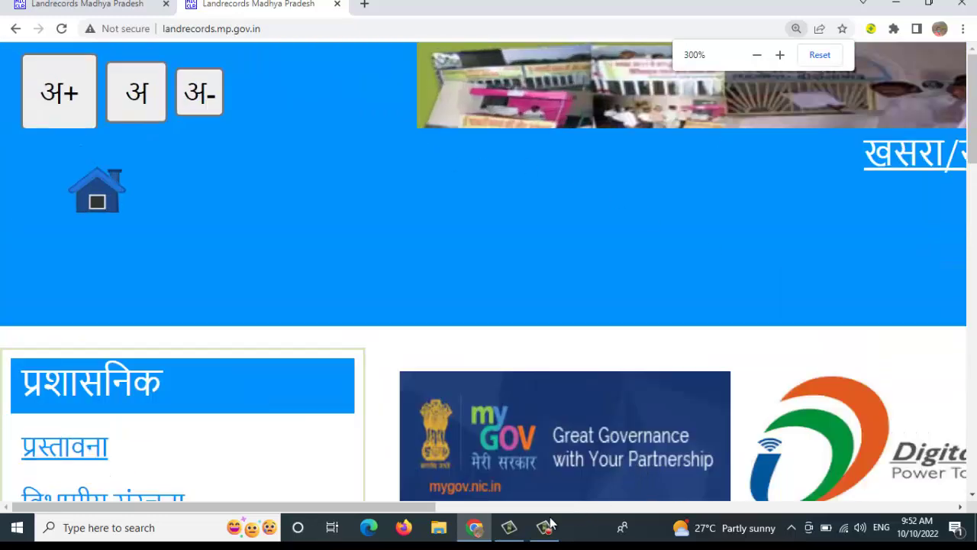
{"action": "left_click_drag", "start_coordinate": [336, 508], "coordinate": [720, 508]}
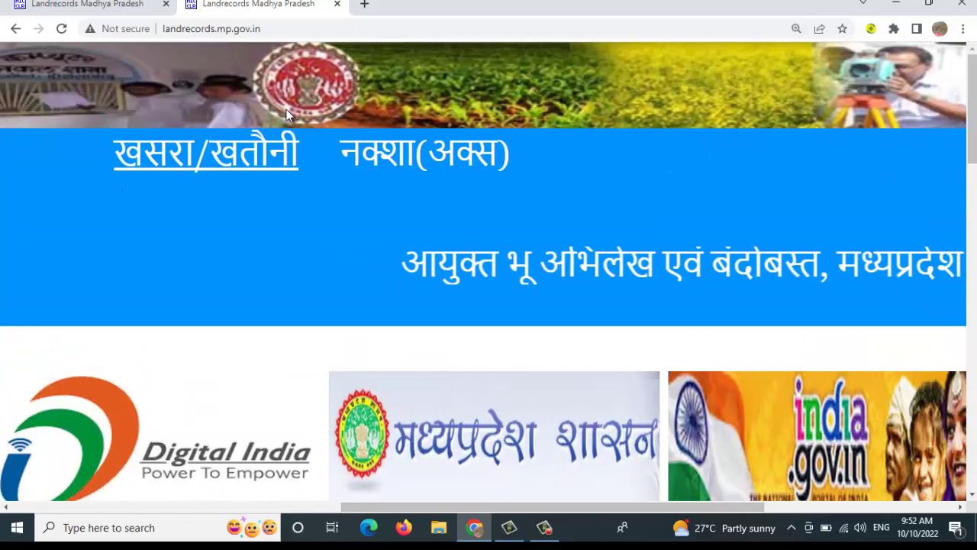
{"action": "left_click_drag", "start_coordinate": [74, 152], "coordinate": [317, 156]}
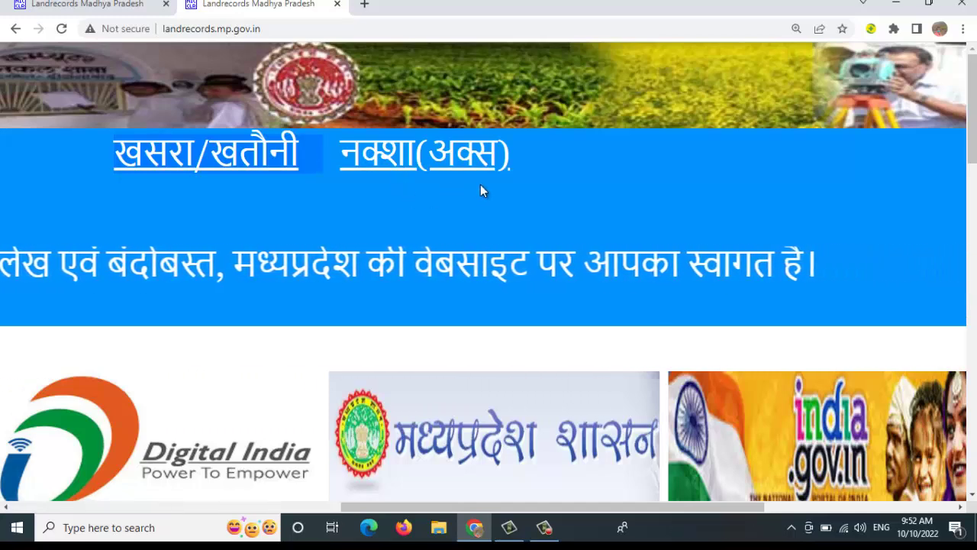
- Return the page to its normal size and open the नक्शा(अक्स) land map service
{"action": "key", "text": "ctrl+minus"}
{"action": "key", "text": "ctrl+minus"}
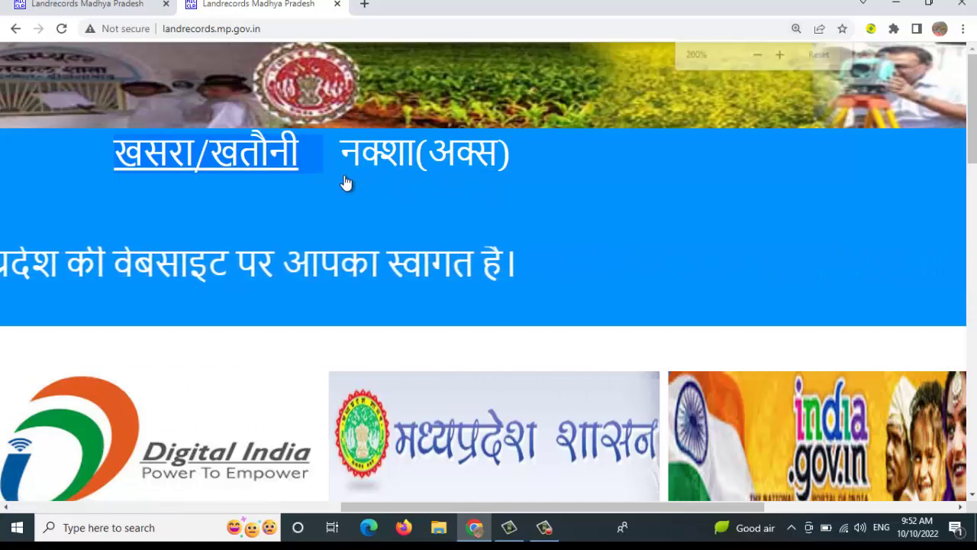
{"action": "key", "text": "ctrl+minus"}
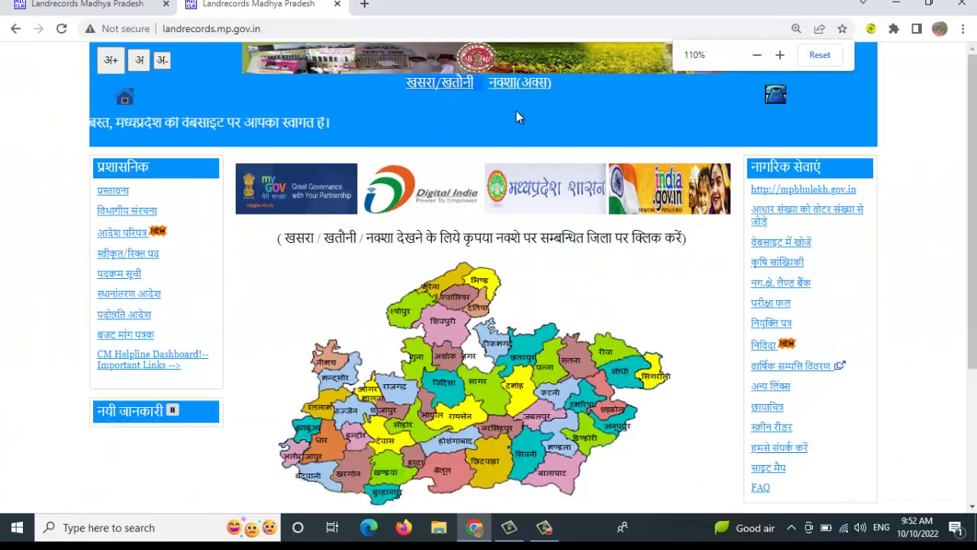
{"action": "key", "text": "ctrl+minus"}
{"action": "key", "text": "ctrl+minus"}
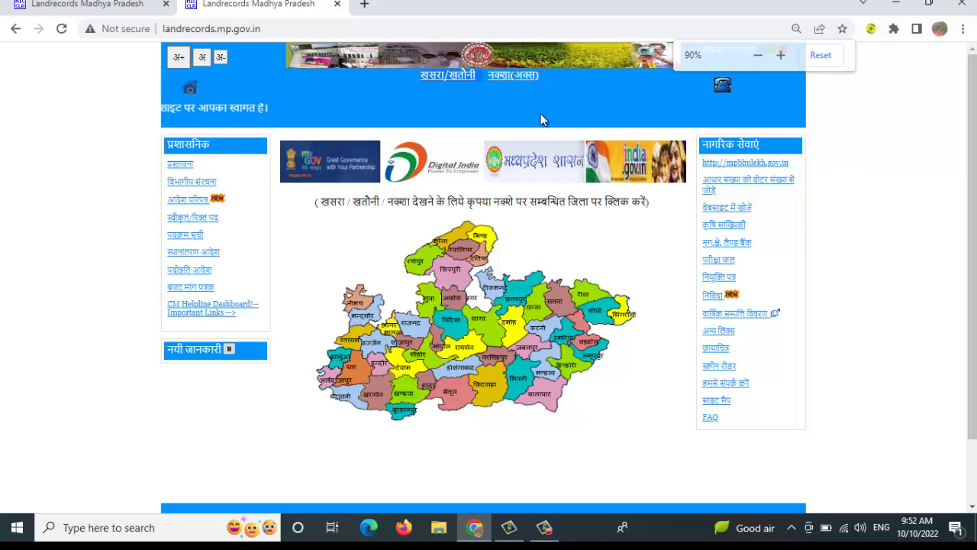
{"action": "key", "text": "ctrl+plus"}
{"action": "key", "text": "ctrl+plus"}
{"action": "left_click", "coordinate": [513, 92]}
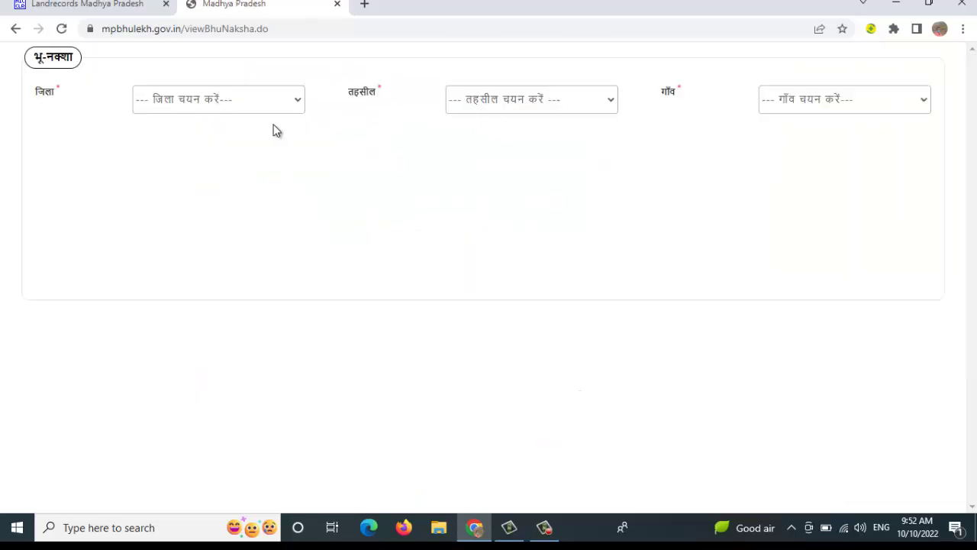
- Load the village map for district धार, tehsil धार and village अंतराय
{"action": "left_click", "coordinate": [237, 105]}
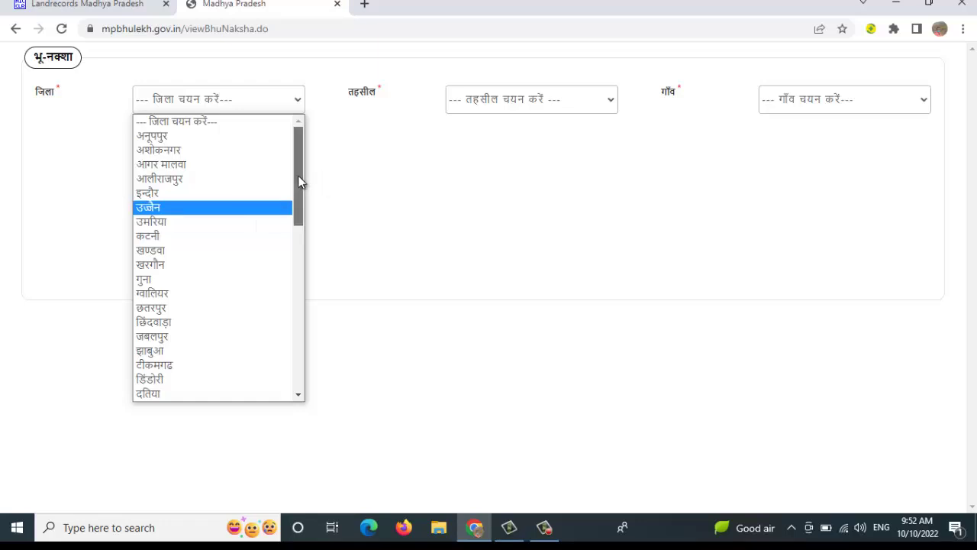
{"action": "left_click_drag", "start_coordinate": [297, 181], "coordinate": [297, 218]}
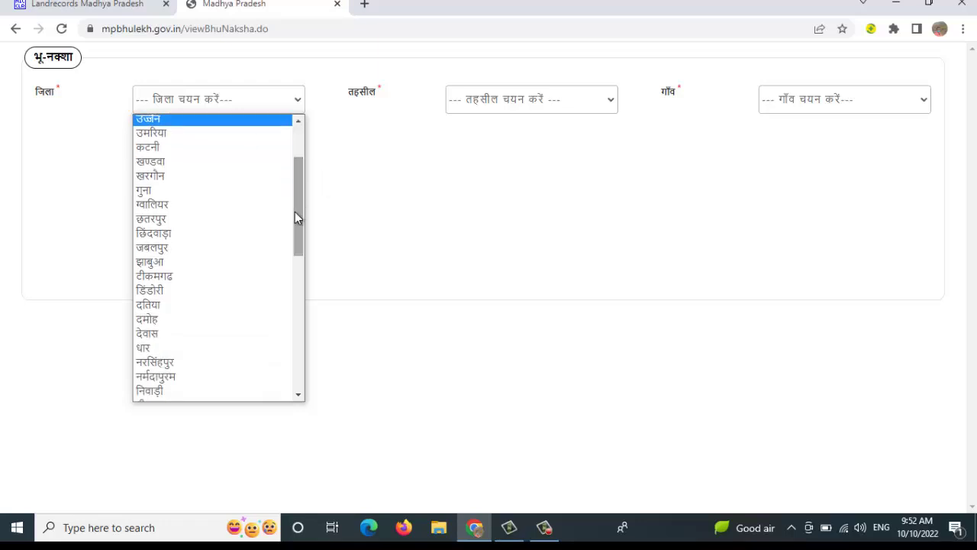
{"action": "left_click", "coordinate": [195, 349]}
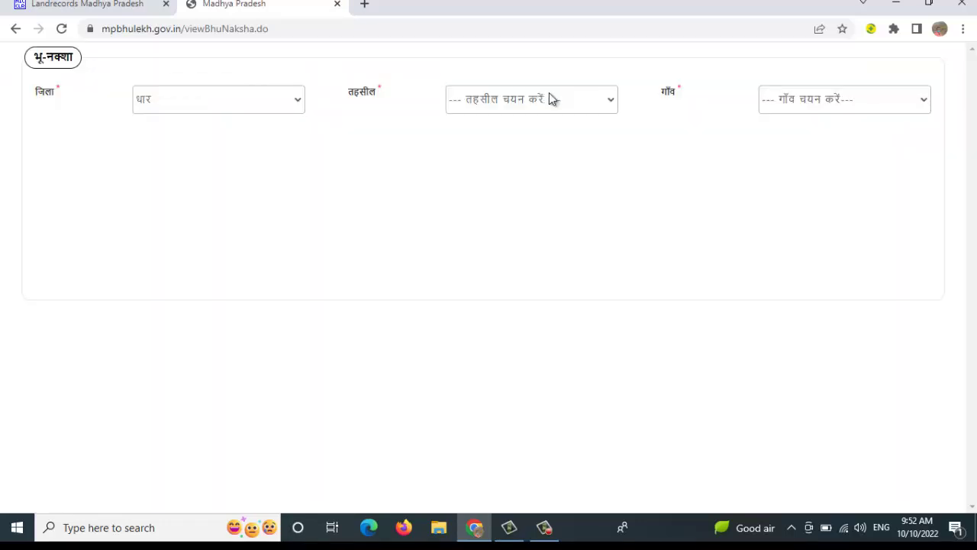
{"action": "left_click", "coordinate": [548, 93]}
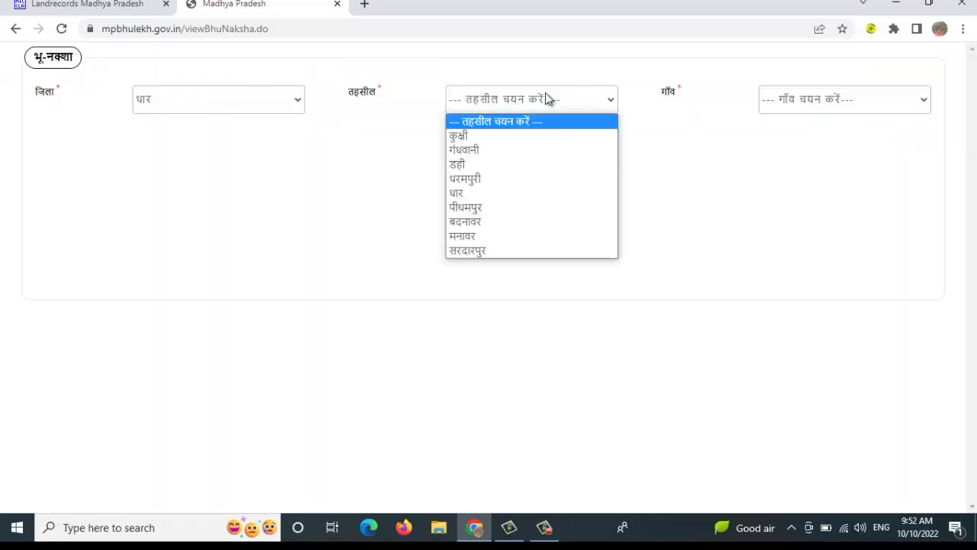
{"action": "left_click", "coordinate": [475, 195]}
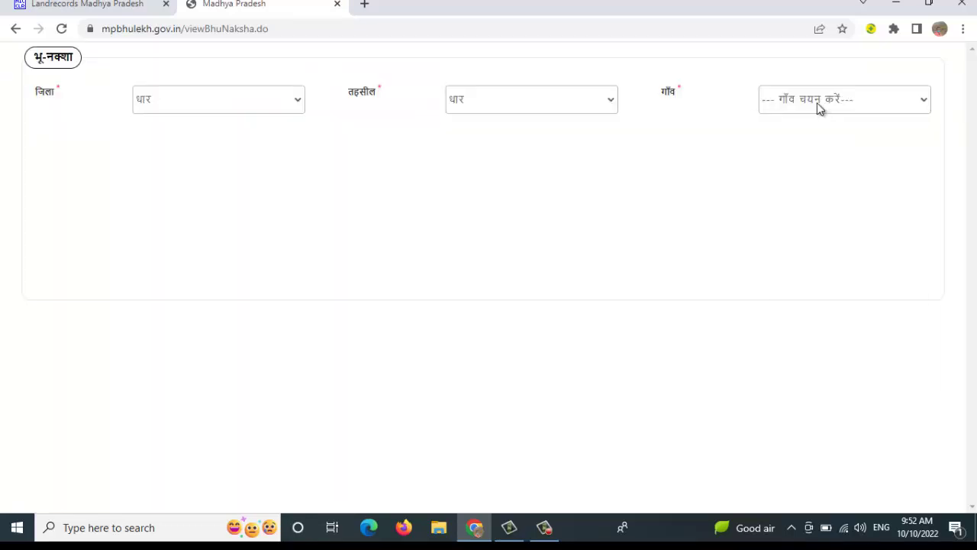
{"action": "left_click", "coordinate": [817, 102]}
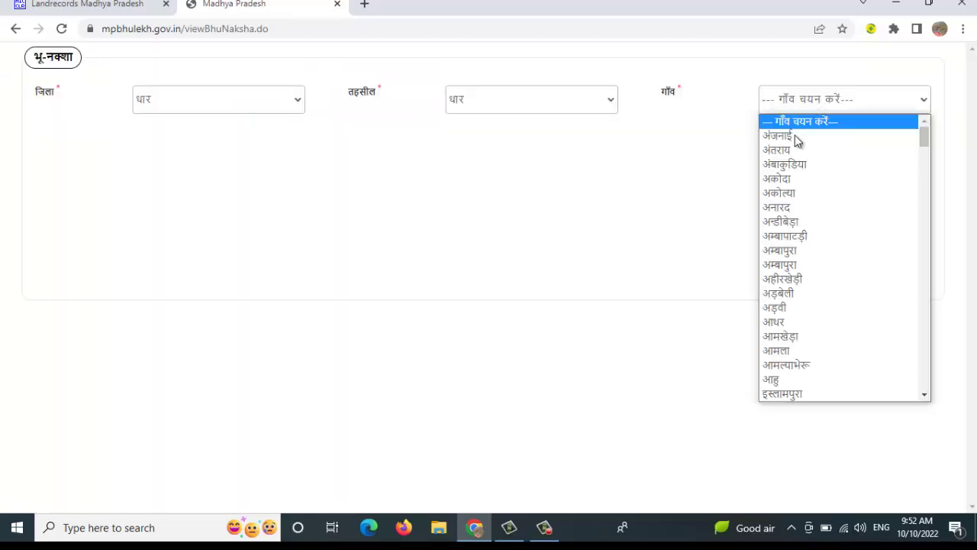
{"action": "left_click", "coordinate": [787, 151]}
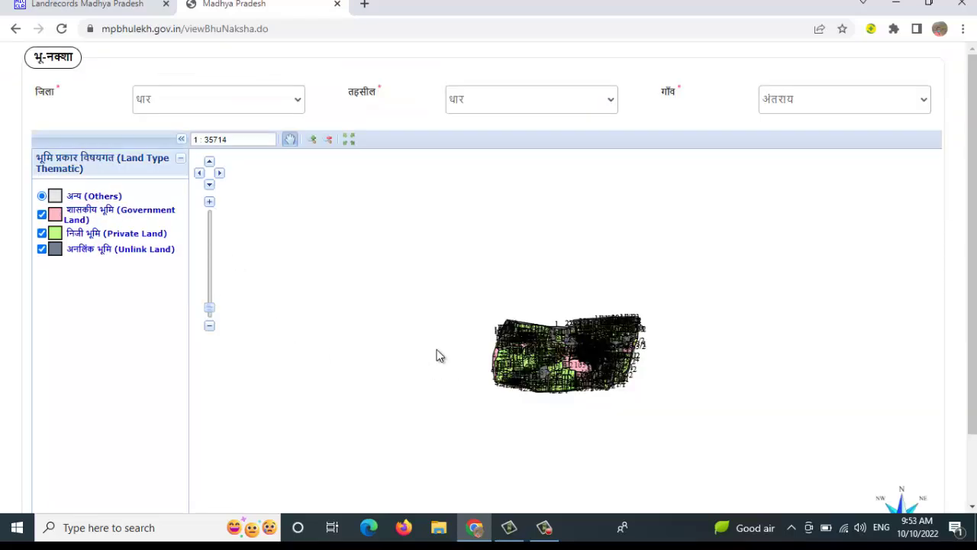
- Examine the plot numbers and land type colours along the eastern side of the village map up close
{"action": "scroll", "coordinate": [510, 320], "scroll_direction": "up", "scroll_amount": 3, "text": "ctrl"}
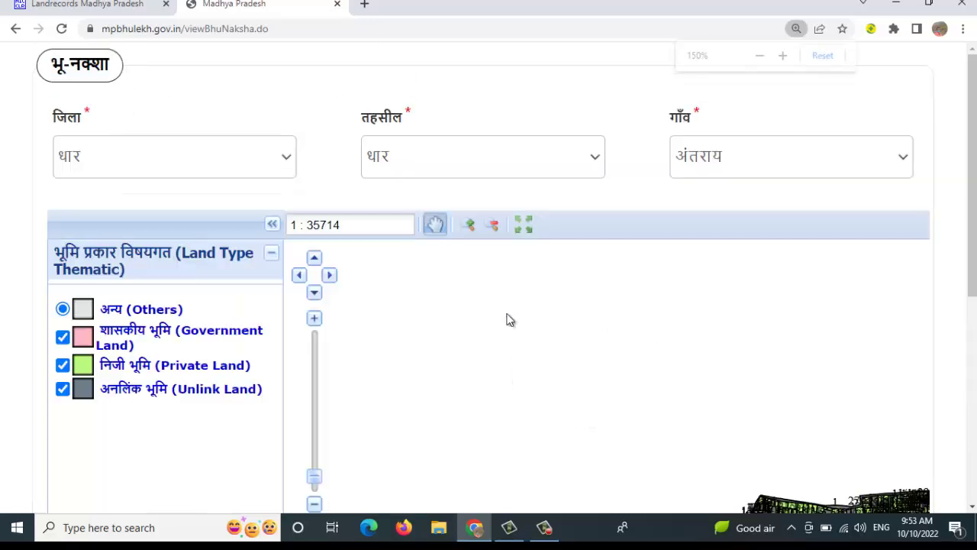
{"action": "scroll", "coordinate": [898, 364], "scroll_direction": "down", "scroll_amount": 3}
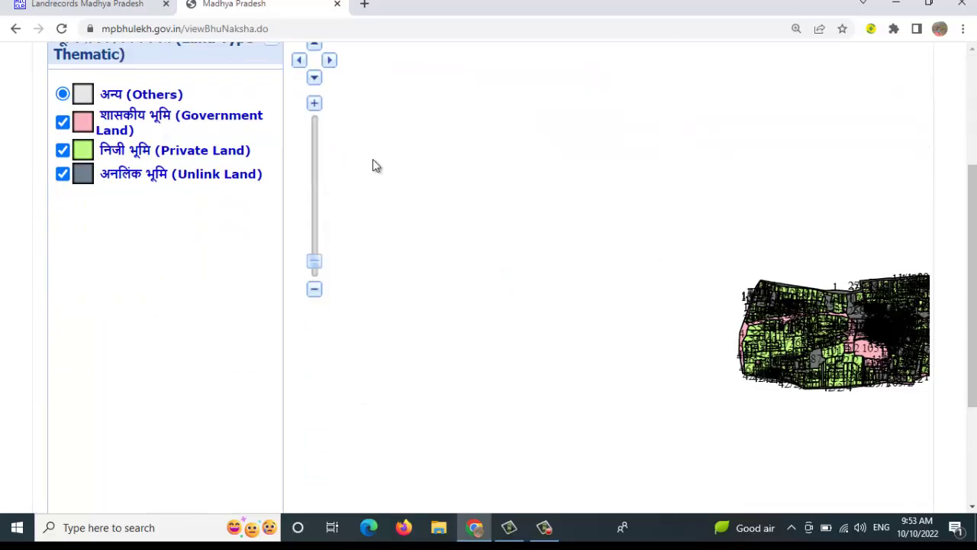
{"action": "left_click", "coordinate": [330, 61]}
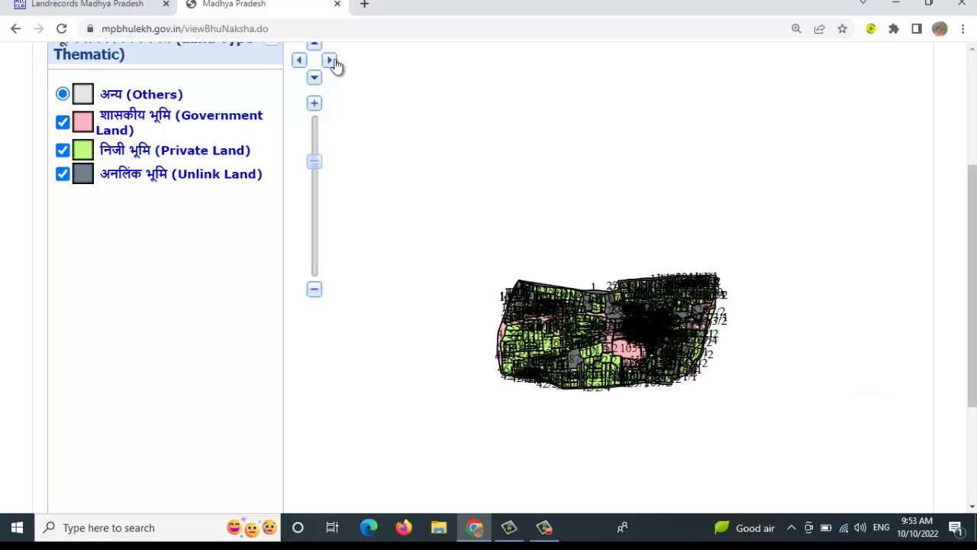
{"action": "left_click", "coordinate": [309, 109]}
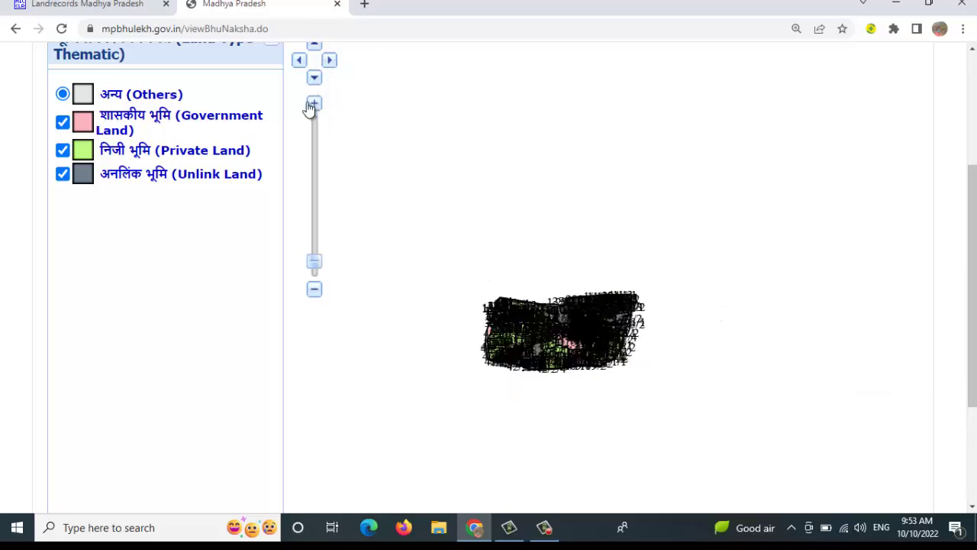
{"action": "left_click", "coordinate": [313, 106]}
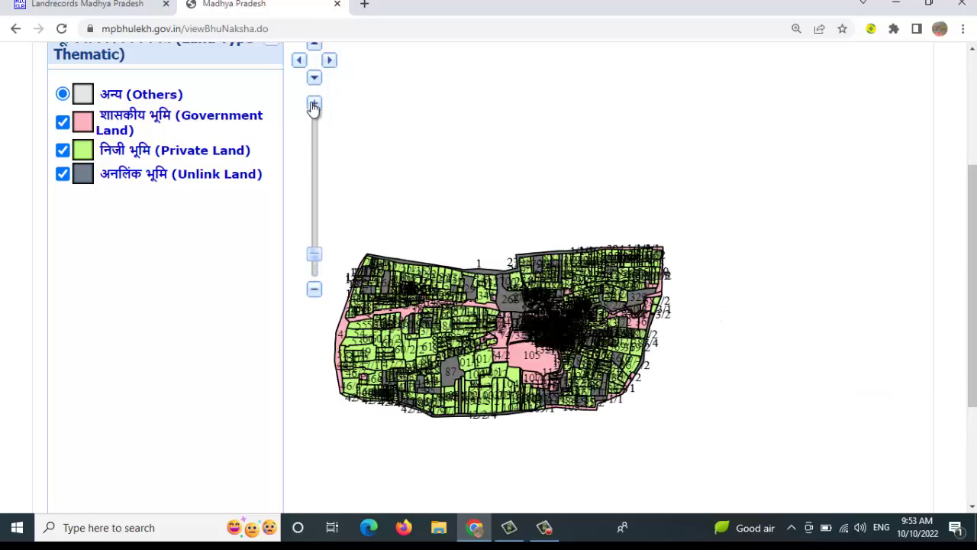
{"action": "left_click", "coordinate": [313, 106]}
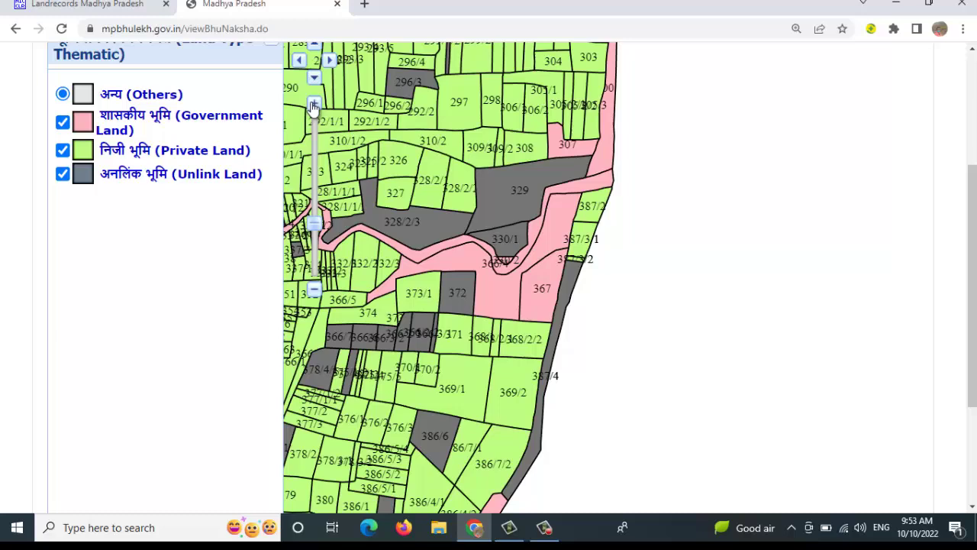
{"action": "left_click", "coordinate": [299, 63]}
{"action": "left_click", "coordinate": [299, 61]}
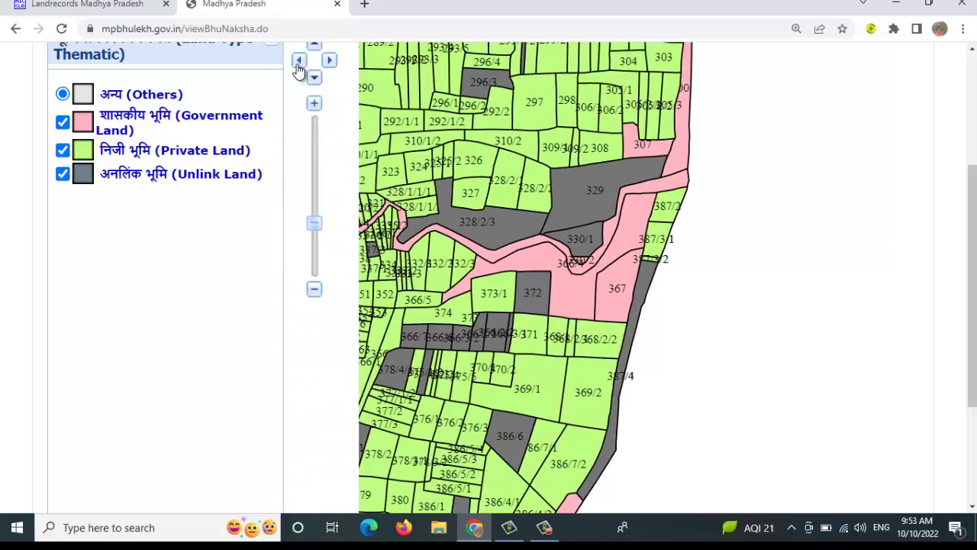
{"action": "left_click", "coordinate": [298, 61]}
{"action": "left_click", "coordinate": [299, 61]}
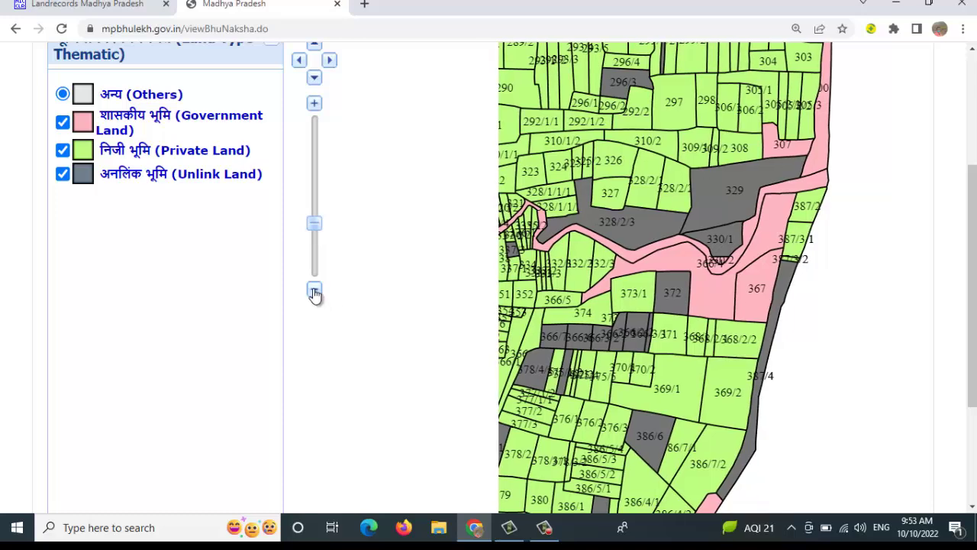
- Examine the layout of government, private and unlinked plots across the whole village map
{"action": "left_click", "coordinate": [315, 291]}
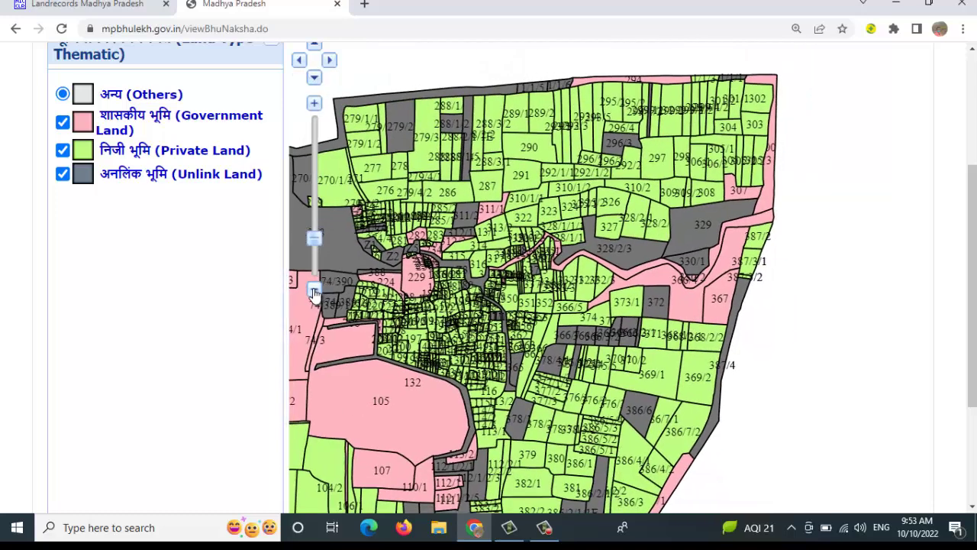
{"action": "left_click", "coordinate": [314, 290]}
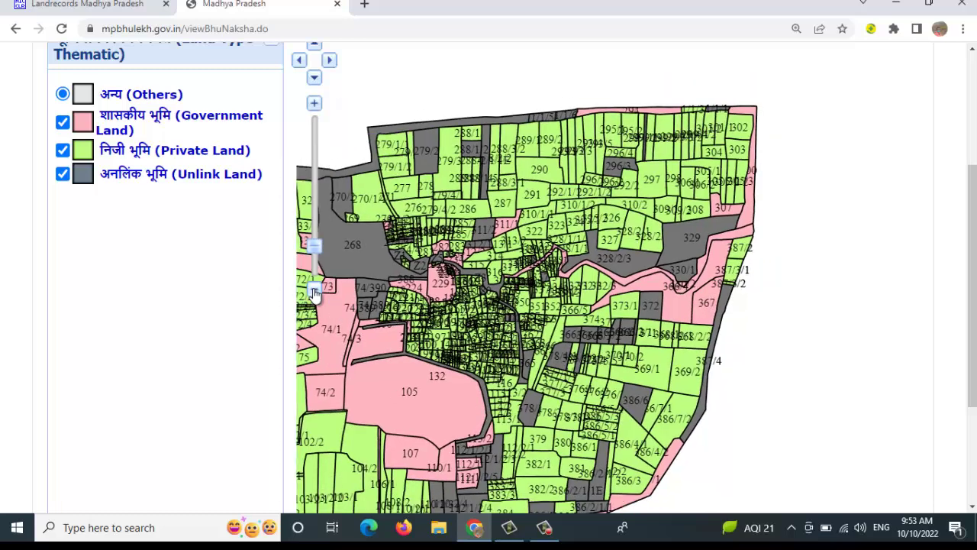
{"action": "left_click", "coordinate": [315, 290]}
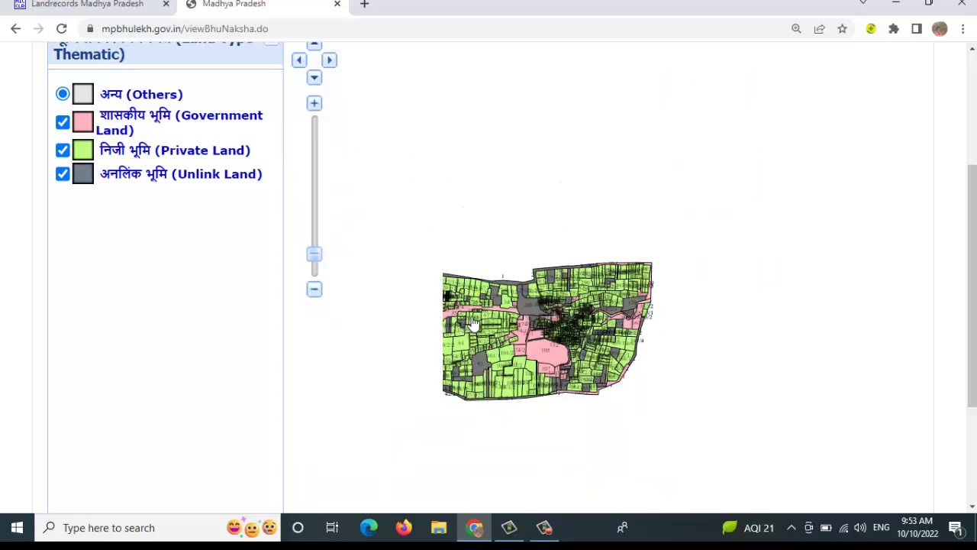
{"action": "left_click_drag", "start_coordinate": [527, 327], "coordinate": [532, 219]}
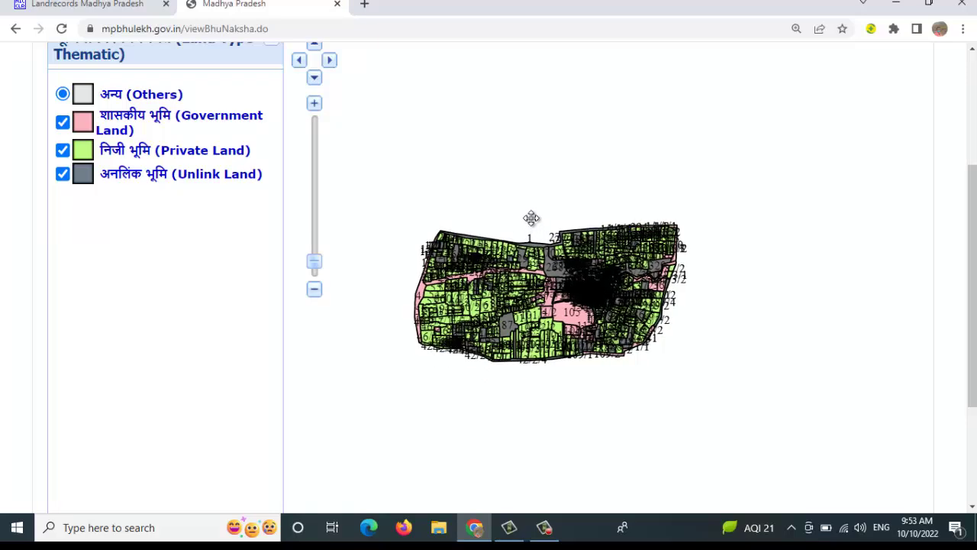
{"action": "left_click", "coordinate": [314, 106]}
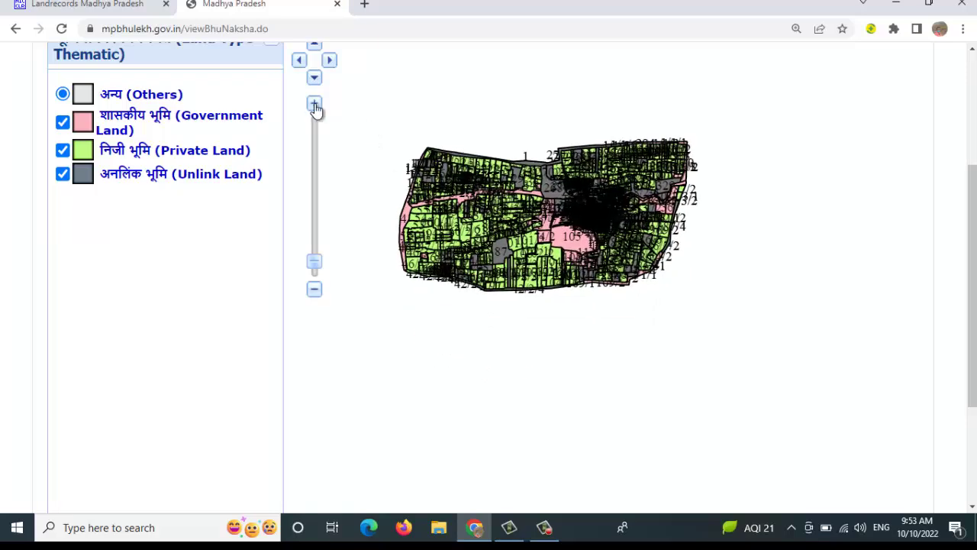
{"action": "left_click", "coordinate": [314, 105]}
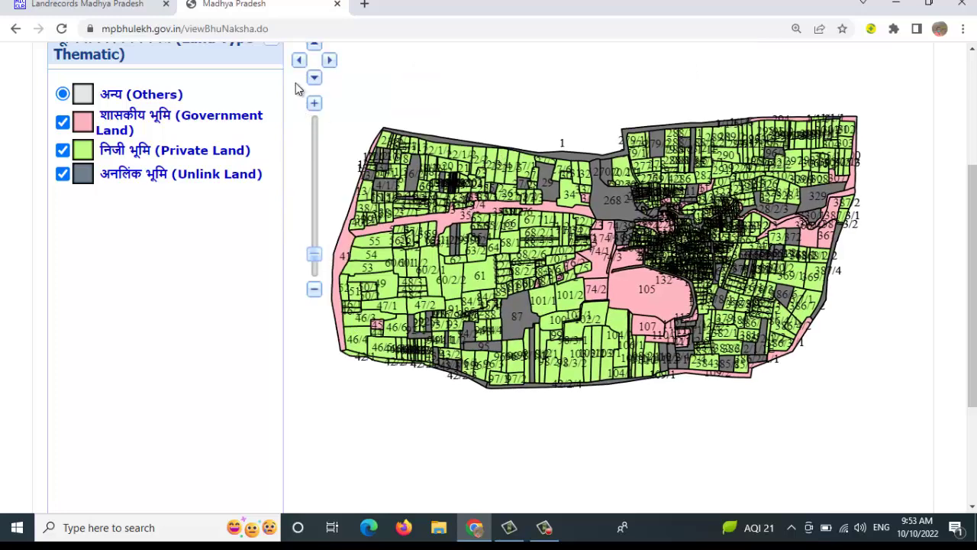
{"action": "left_click", "coordinate": [314, 104]}
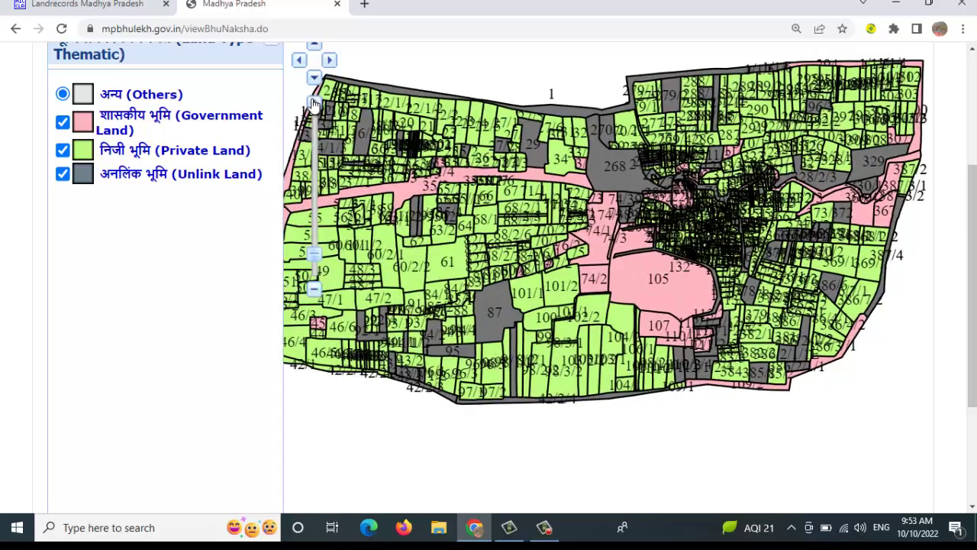
- Expand the ख़सरा का विवरण section beside the village map and switch back to the Land Type Thematic section
{"action": "scroll", "coordinate": [180, 321], "scroll_direction": "down", "scroll_amount": 2}
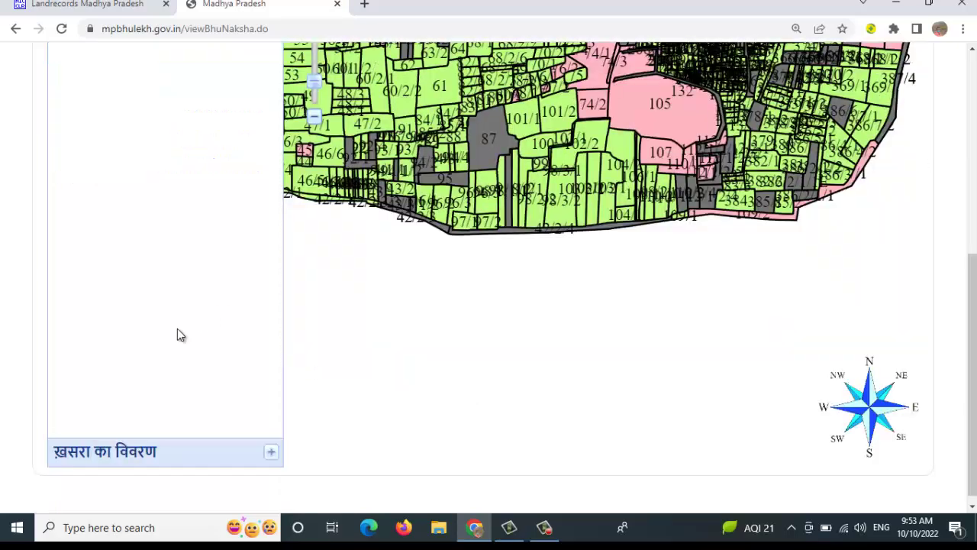
{"action": "scroll", "coordinate": [343, 336], "scroll_direction": "up", "scroll_amount": 5}
{"action": "scroll", "coordinate": [196, 323], "scroll_direction": "down", "scroll_amount": 5}
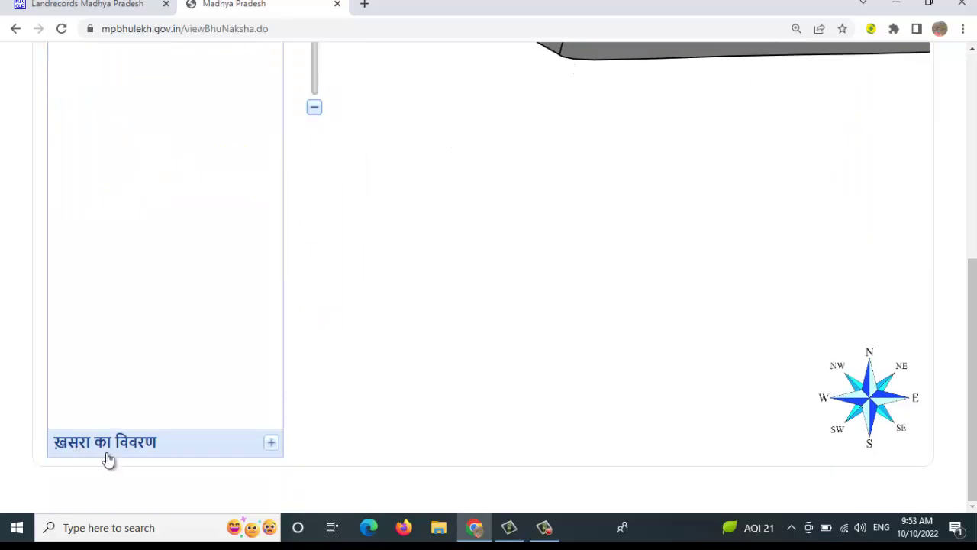
{"action": "left_click", "coordinate": [184, 448]}
{"action": "scroll", "coordinate": [231, 341], "scroll_direction": "up", "scroll_amount": 1}
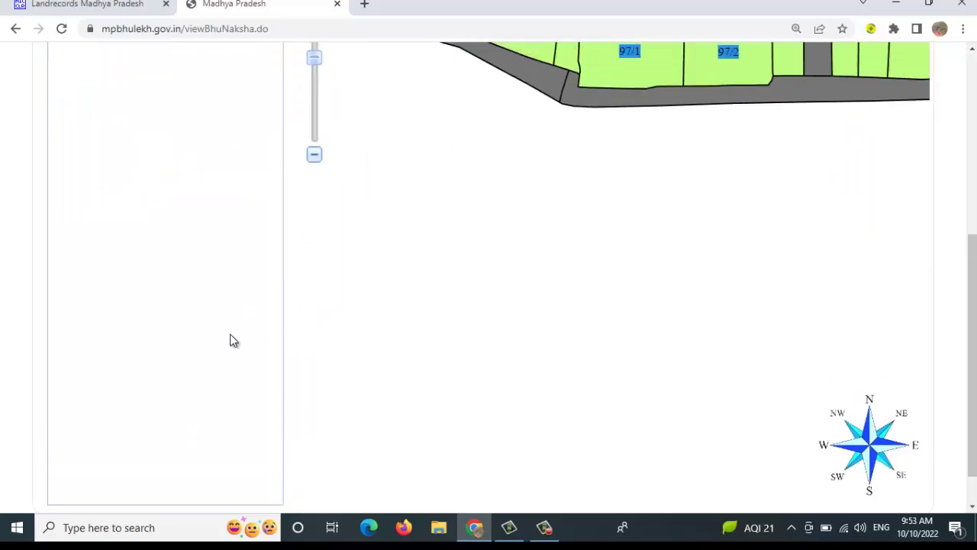
{"action": "scroll", "coordinate": [251, 373], "scroll_direction": "down", "scroll_amount": 1}
{"action": "scroll", "coordinate": [251, 362], "scroll_direction": "up", "scroll_amount": 5}
{"action": "scroll", "coordinate": [243, 350], "scroll_direction": "down", "scroll_amount": 4}
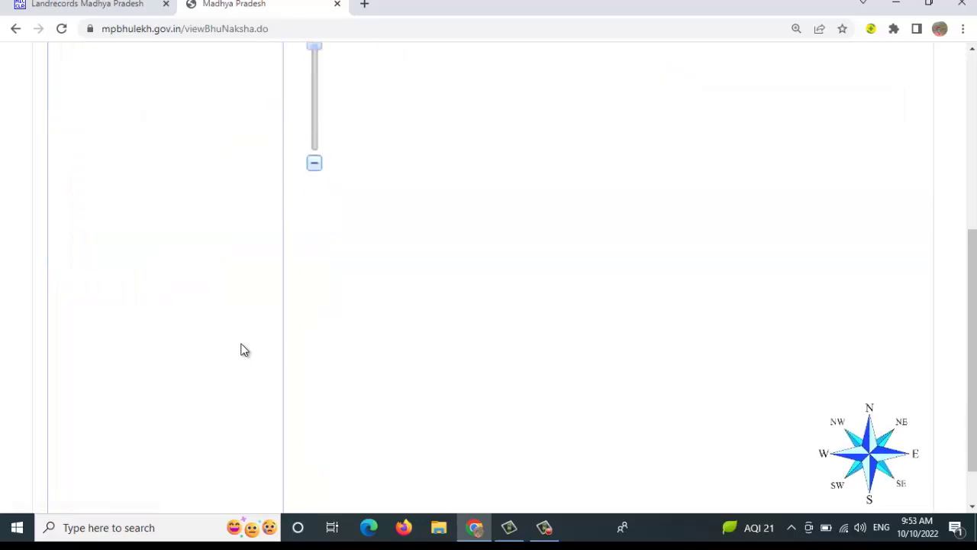
{"action": "scroll", "coordinate": [241, 345], "scroll_direction": "up", "scroll_amount": 5}
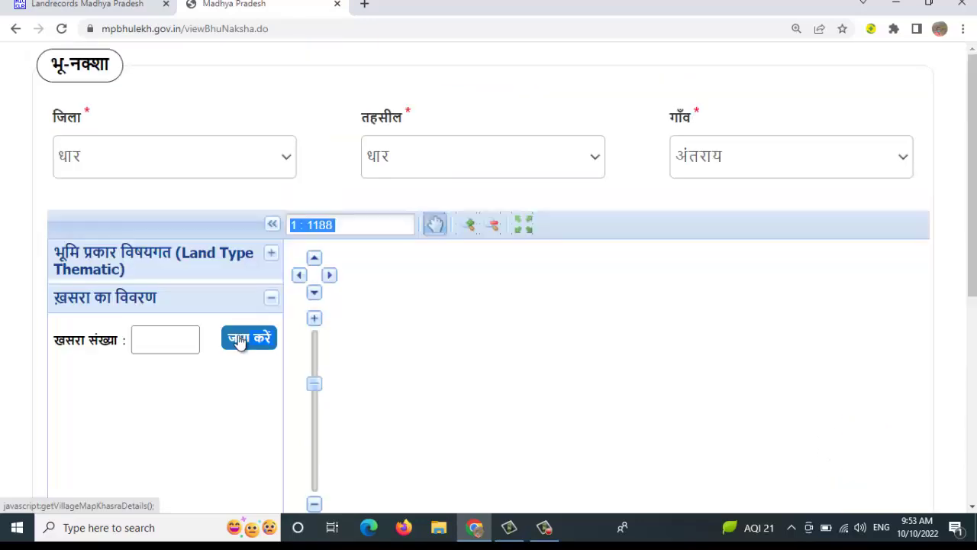
{"action": "left_click", "coordinate": [272, 300]}
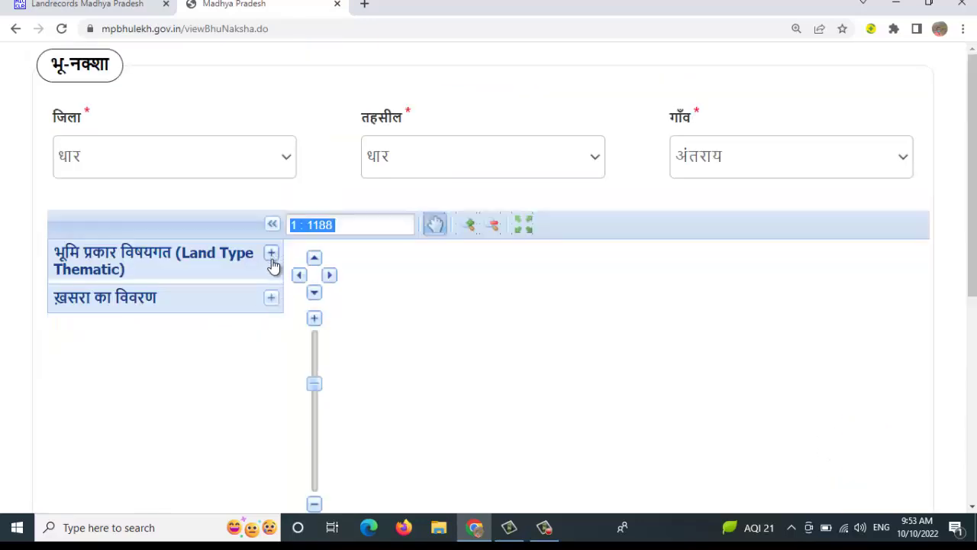
{"action": "left_click", "coordinate": [271, 259]}
- Open the ख़सरा का विवरण section and look up the details of khasra number 102
{"action": "scroll", "coordinate": [255, 343], "scroll_direction": "down", "scroll_amount": 5}
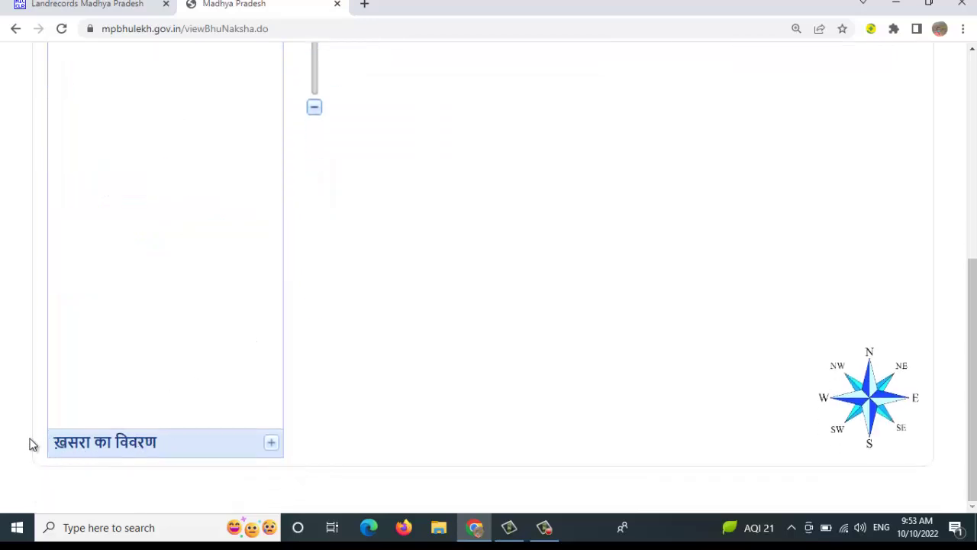
{"action": "left_click", "coordinate": [272, 443]}
{"action": "scroll", "coordinate": [372, 346], "scroll_direction": "up", "scroll_amount": 5}
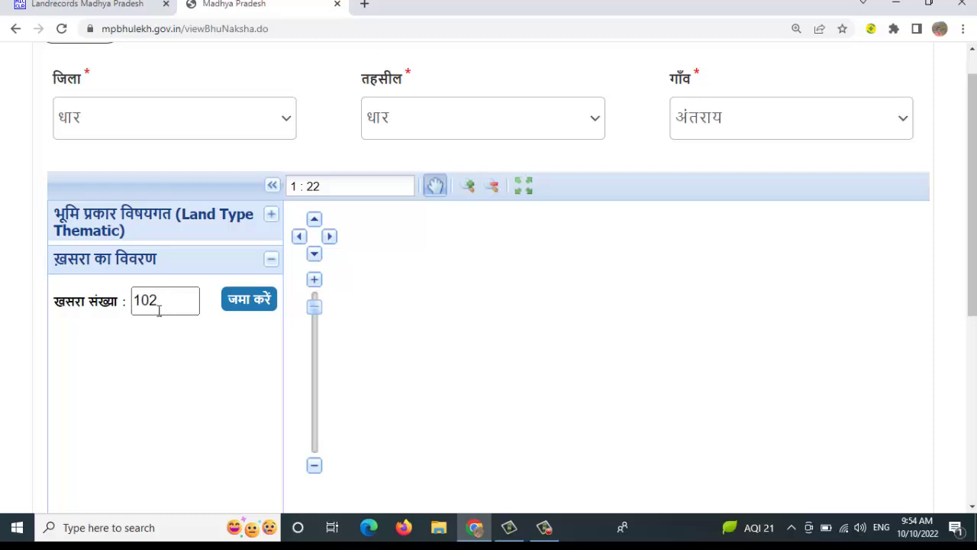
{"action": "left_click", "coordinate": [248, 299]}
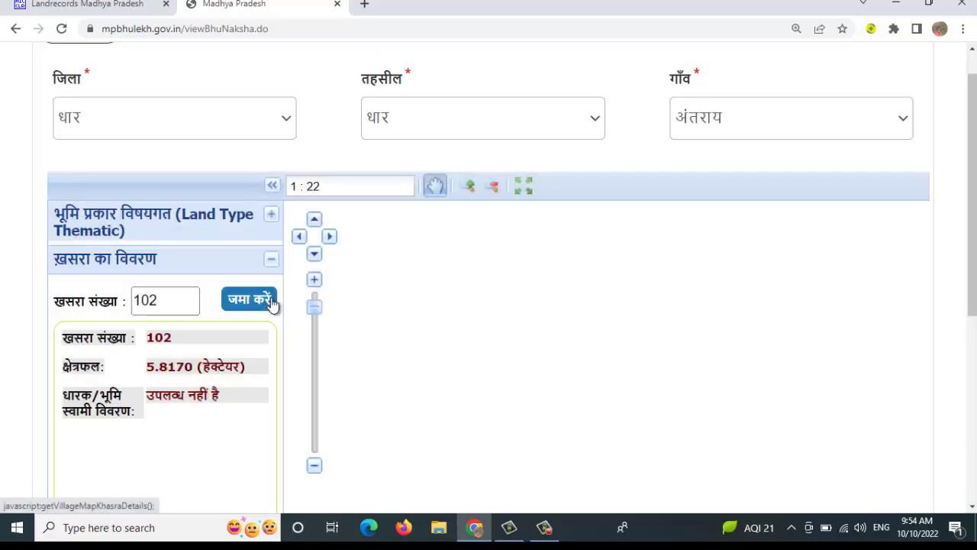
- Examine the plots along the village's southwestern boundary and the village map as a whole
{"action": "scroll", "coordinate": [413, 319], "scroll_direction": "down", "scroll_amount": 3}
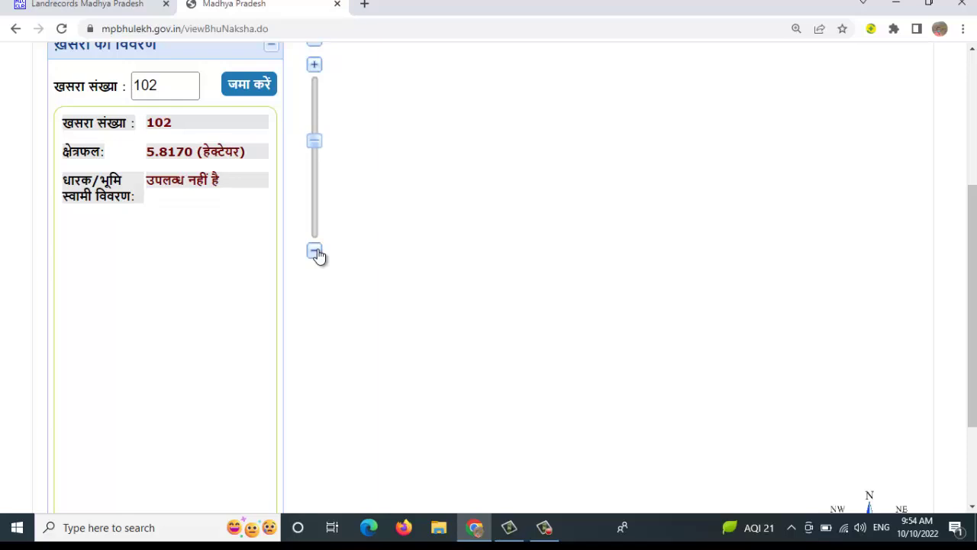
{"action": "left_click", "coordinate": [315, 253]}
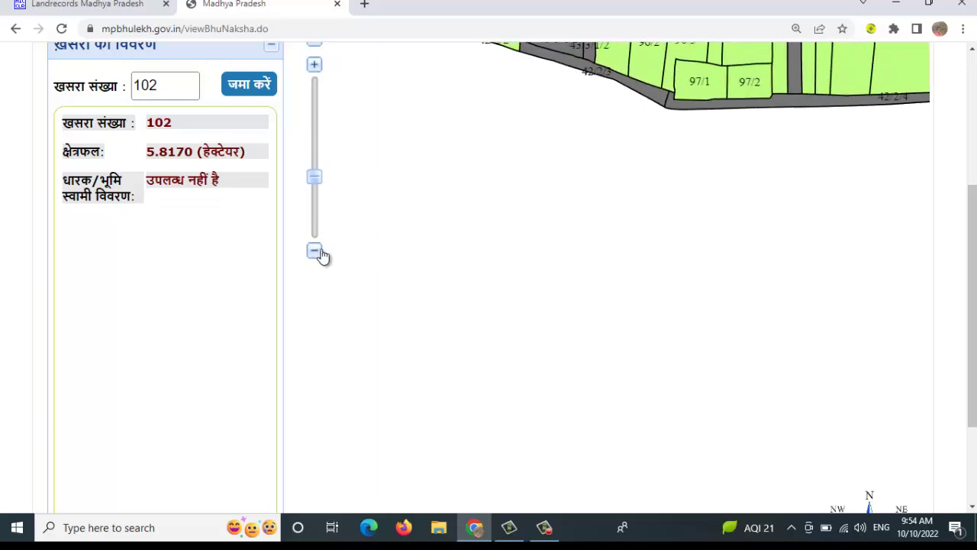
{"action": "left_click_drag", "start_coordinate": [580, 152], "coordinate": [578, 251]}
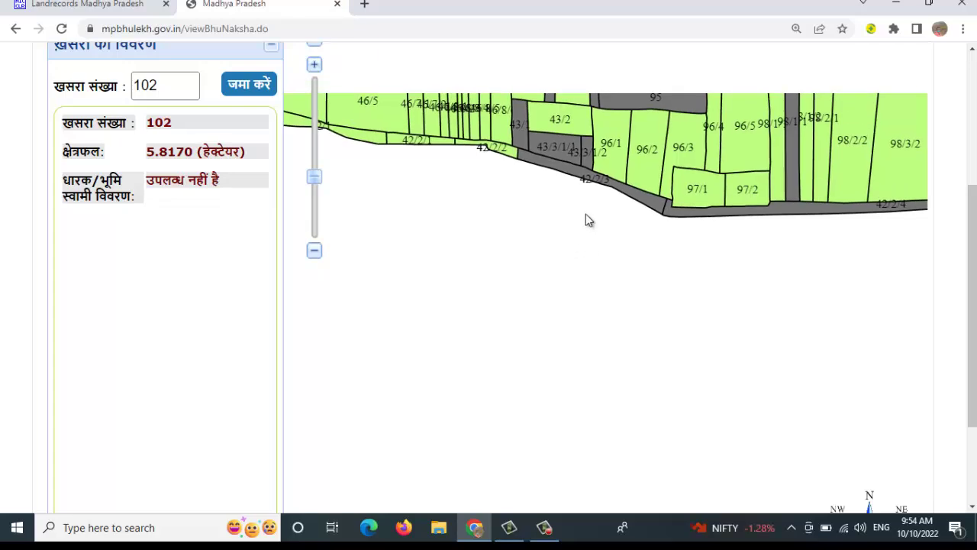
{"action": "left_click_drag", "start_coordinate": [572, 139], "coordinate": [573, 343]}
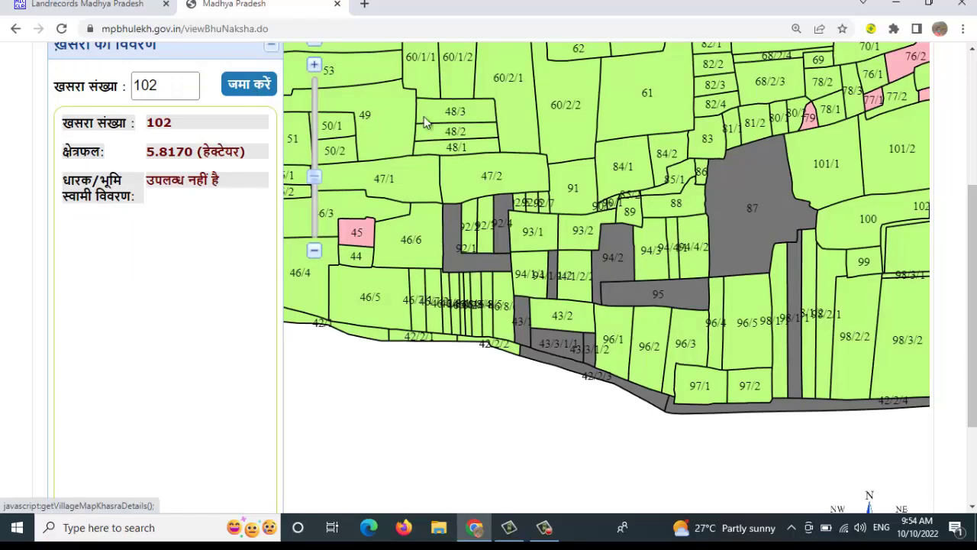
{"action": "left_click_drag", "start_coordinate": [424, 116], "coordinate": [441, 300]}
{"action": "scroll", "coordinate": [450, 260], "scroll_direction": "down", "scroll_amount": 2}
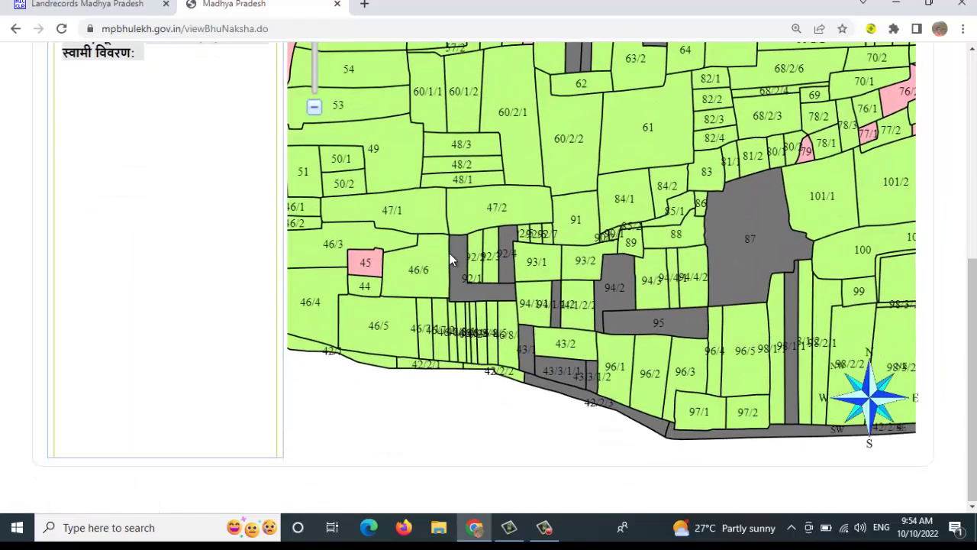
{"action": "scroll", "coordinate": [402, 205], "scroll_direction": "down", "scroll_amount": 1}
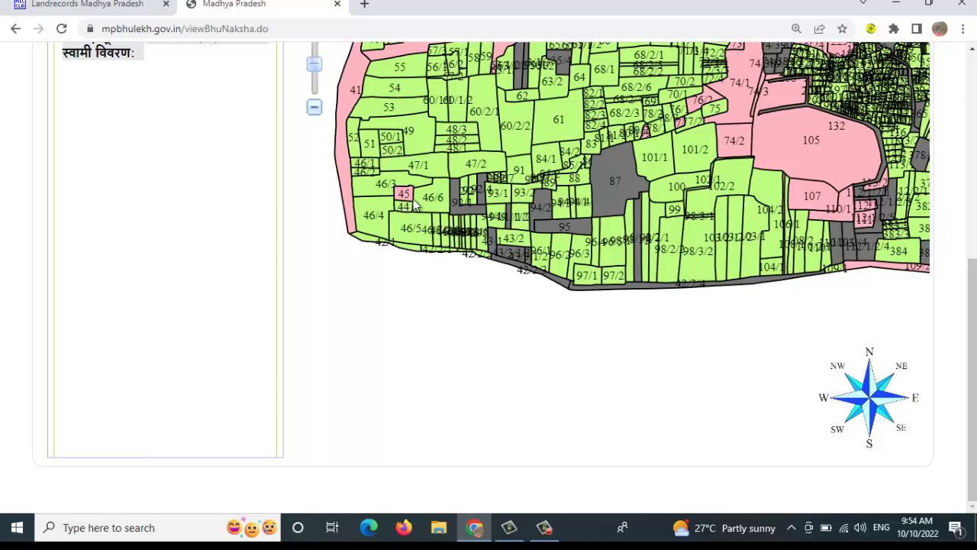
{"action": "scroll", "coordinate": [459, 303], "scroll_direction": "down", "scroll_amount": 2}
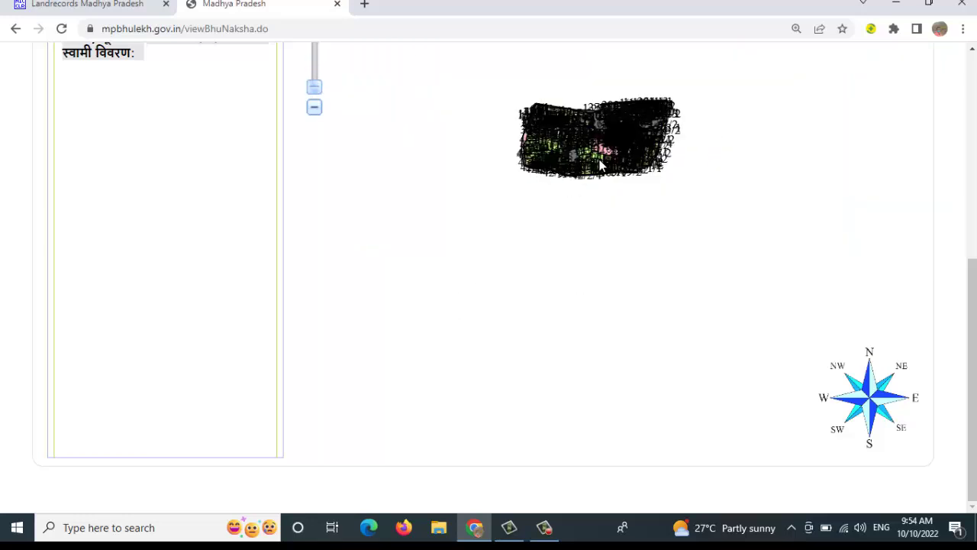
- Repeat the lookup of khasra number 102 and examine the map around plots 102/1, 102/2 and 105
{"action": "scroll", "coordinate": [312, 216], "scroll_direction": "up", "scroll_amount": 4}
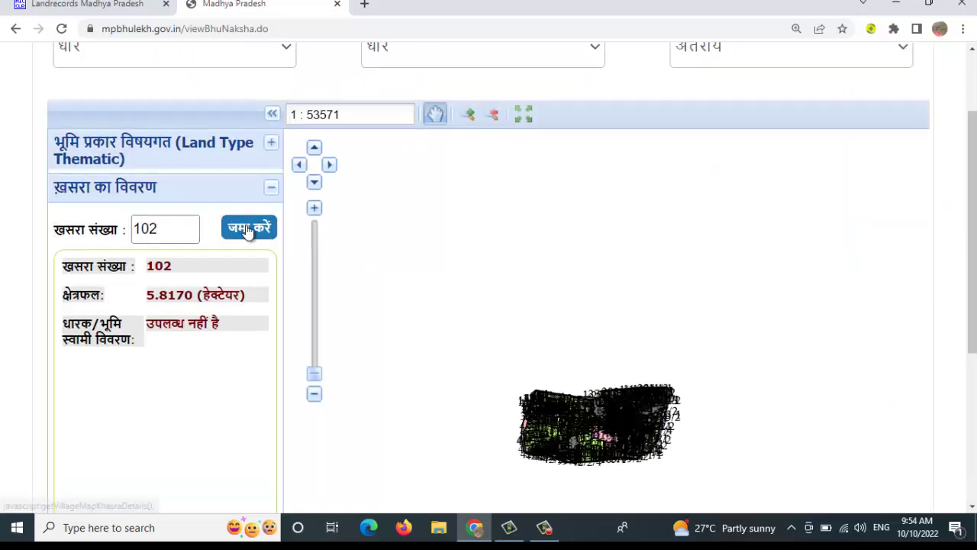
{"action": "left_click", "coordinate": [247, 228]}
{"action": "scroll", "coordinate": [526, 249], "scroll_direction": "down", "scroll_amount": 1}
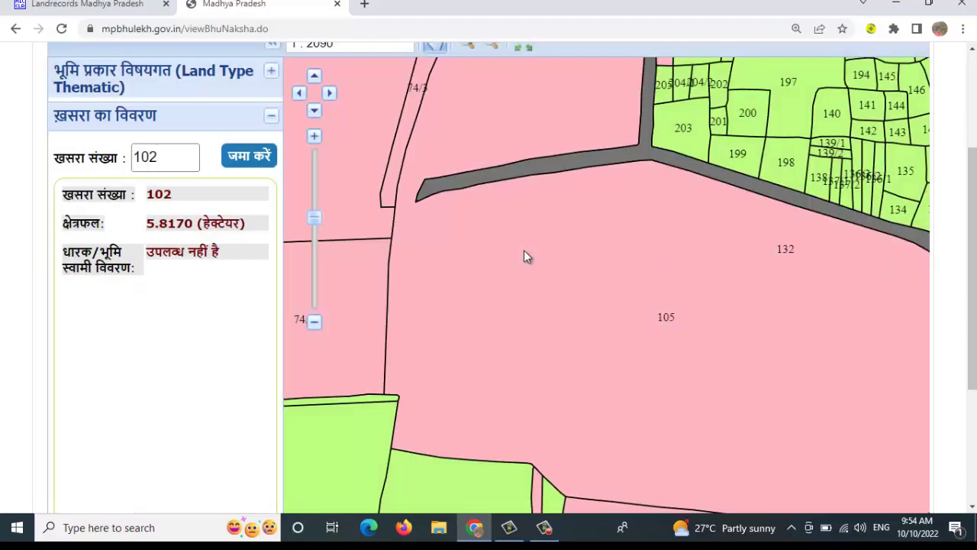
{"action": "scroll", "coordinate": [524, 250], "scroll_direction": "down", "scroll_amount": 1}
{"action": "scroll", "coordinate": [577, 243], "scroll_direction": "down", "scroll_amount": 1}
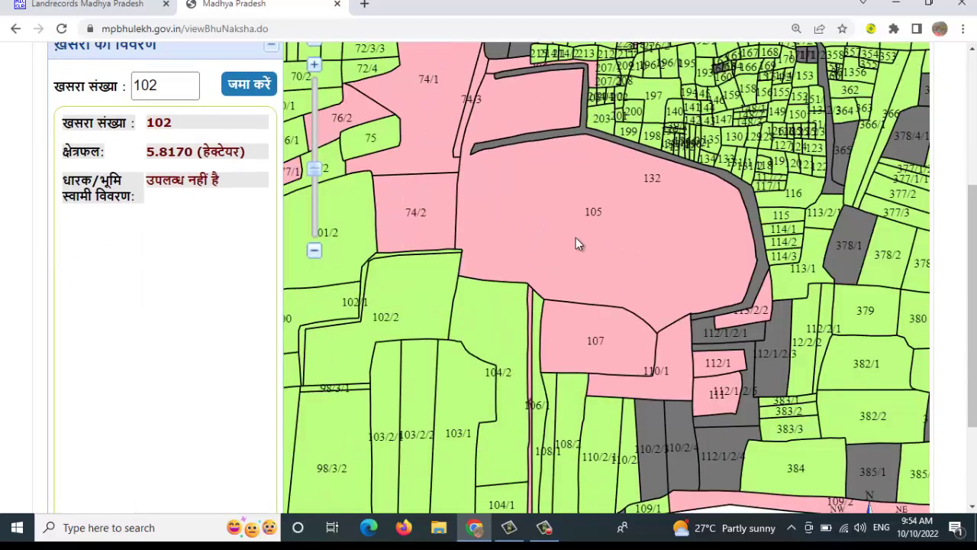
{"action": "left_click_drag", "start_coordinate": [483, 224], "coordinate": [567, 264]}
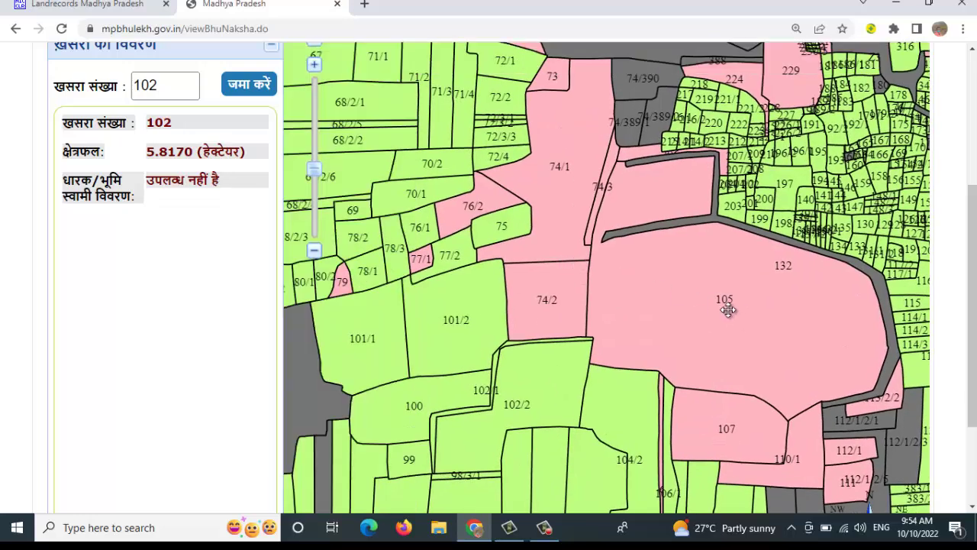
{"action": "left_click_drag", "start_coordinate": [727, 309], "coordinate": [611, 267]}
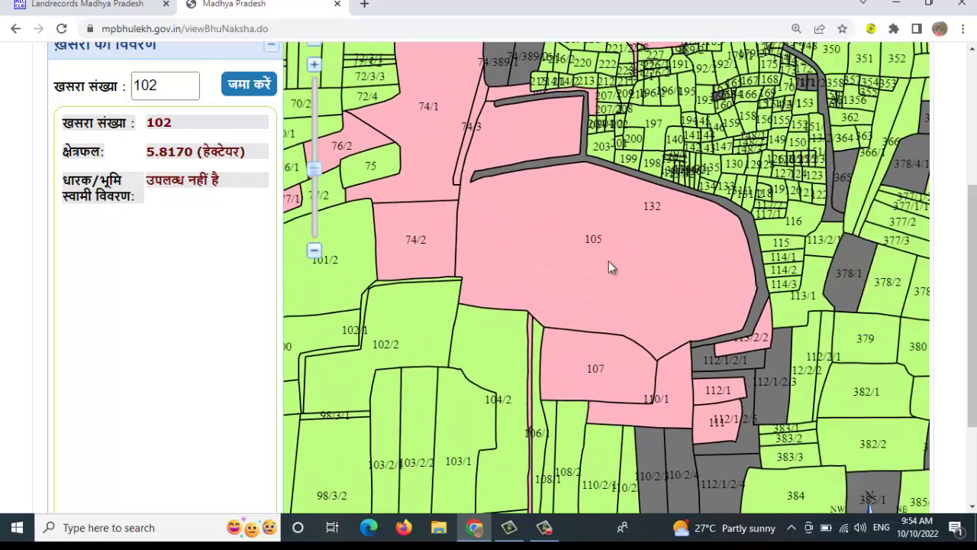
{"action": "left_click_drag", "start_coordinate": [507, 263], "coordinate": [524, 240]}
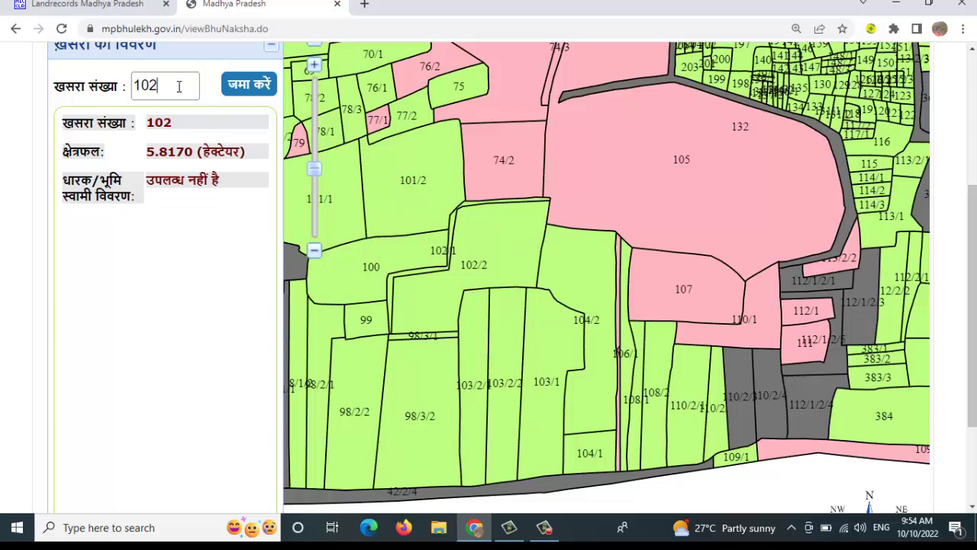
- Look up the details of khasra number 100 and view its plot among the neighbouring plots on the map
{"action": "left_click_drag", "start_coordinate": [175, 85], "coordinate": [85, 93]}
{"action": "type", "text": "100"}
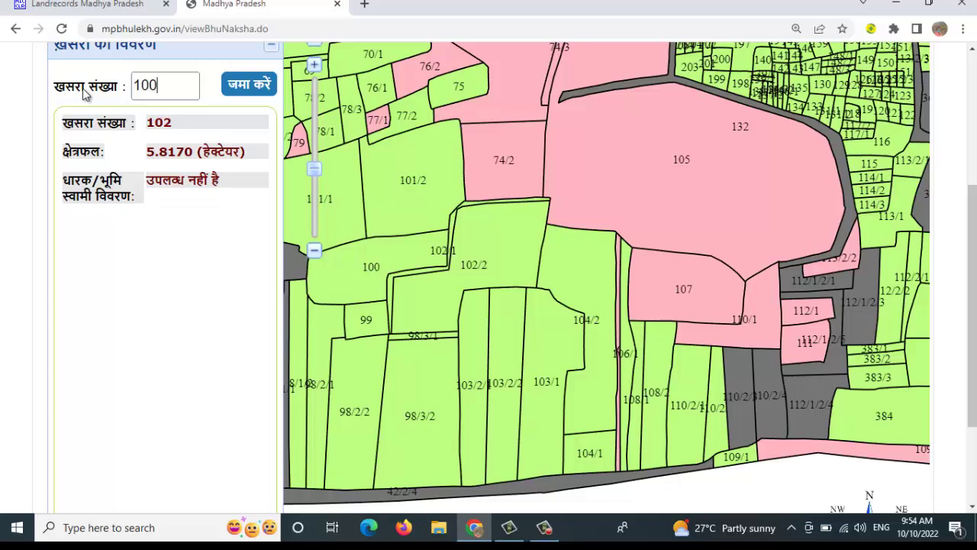
{"action": "left_click", "coordinate": [240, 93]}
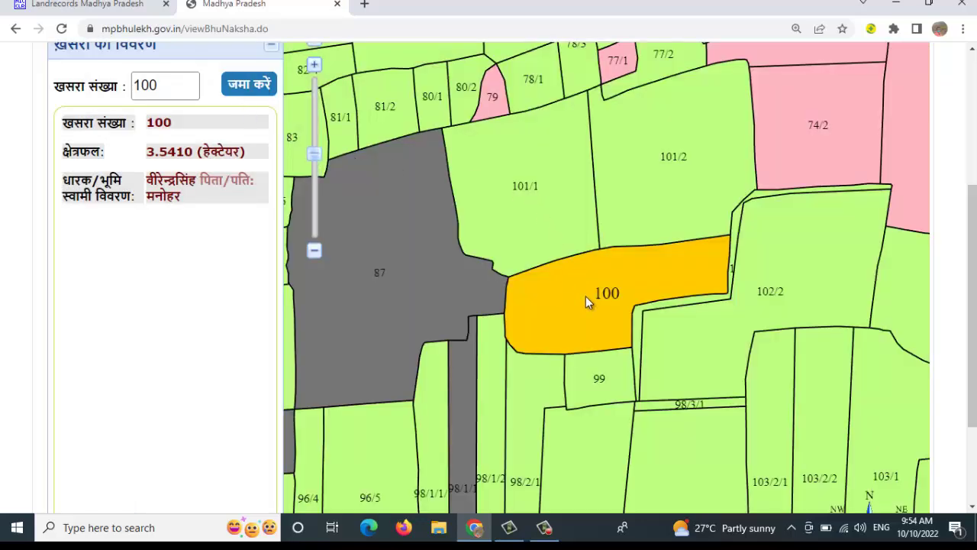
{"action": "left_click_drag", "start_coordinate": [585, 296], "coordinate": [473, 247]}
{"action": "scroll", "coordinate": [614, 181], "scroll_direction": "down", "scroll_amount": 2}
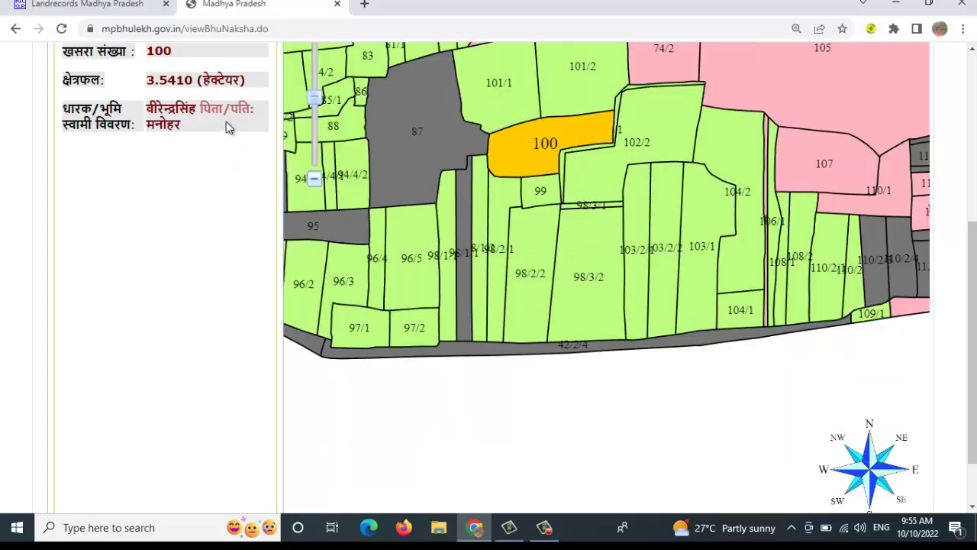
- Locate plot 67 on the map north of plot 100 and look up its khasra details
{"action": "left_click_drag", "start_coordinate": [490, 171], "coordinate": [525, 359]}
{"action": "left_click_drag", "start_coordinate": [679, 255], "coordinate": [657, 311]}
{"action": "left_click_drag", "start_coordinate": [711, 276], "coordinate": [702, 321]}
{"action": "scroll", "coordinate": [202, 145], "scroll_direction": "up", "scroll_amount": 1}
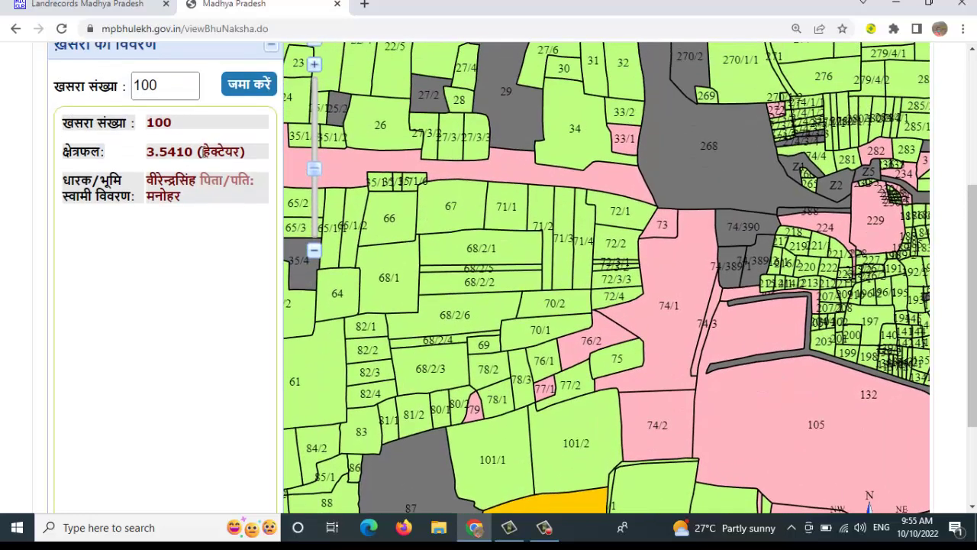
{"action": "left_click_drag", "start_coordinate": [190, 84], "coordinate": [96, 101]}
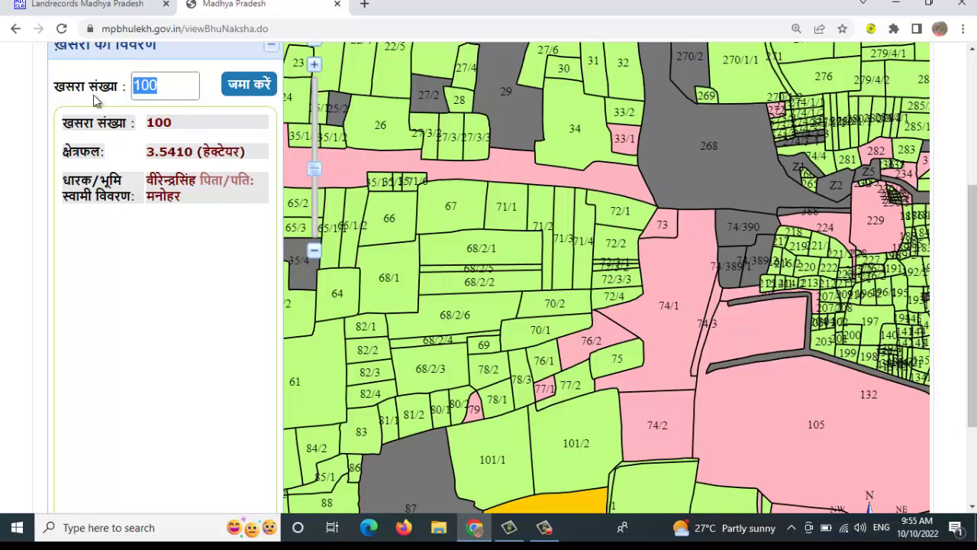
{"action": "type", "text": "67"}
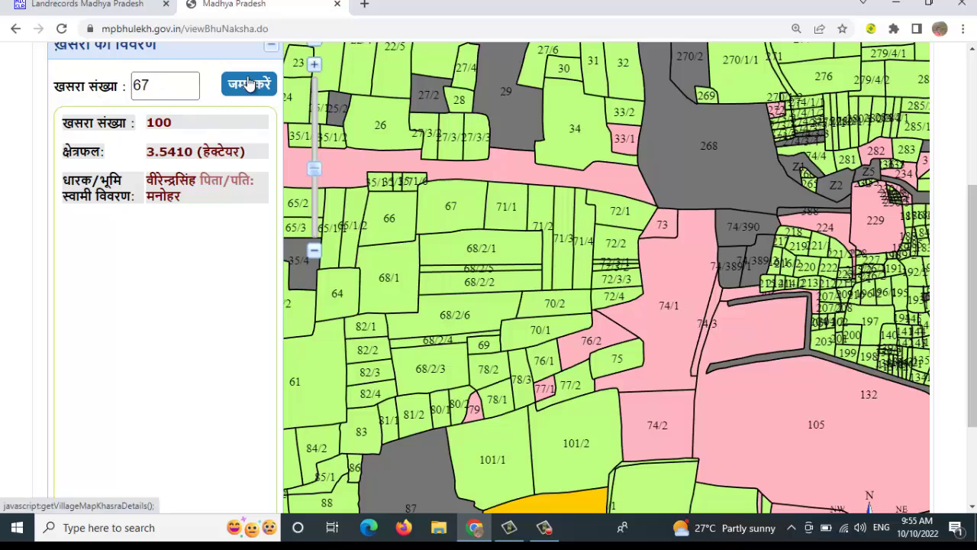
{"action": "left_click", "coordinate": [249, 83]}
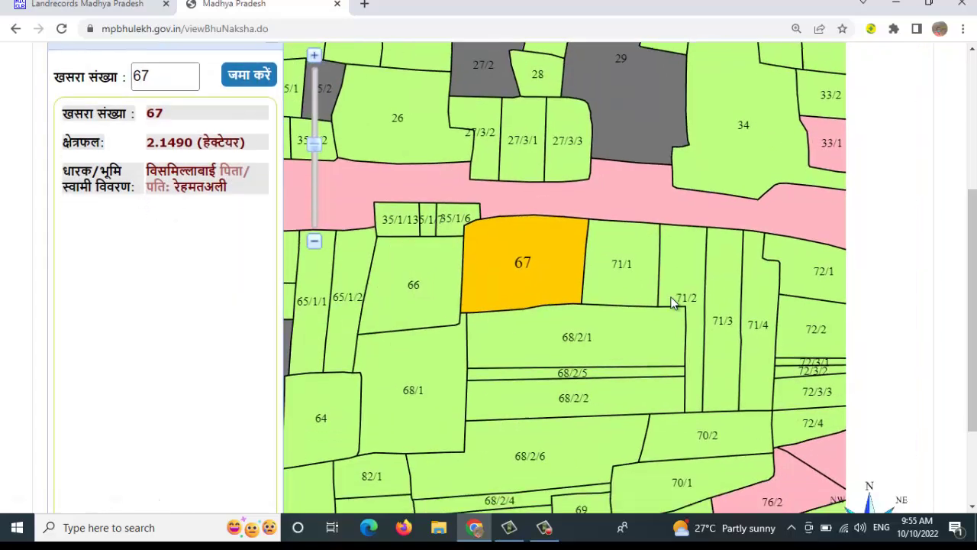
- Examine the highlighted plots 67 and 100 and their surroundings within the whole village map
{"action": "scroll", "coordinate": [672, 310], "scroll_direction": "down", "scroll_amount": 3}
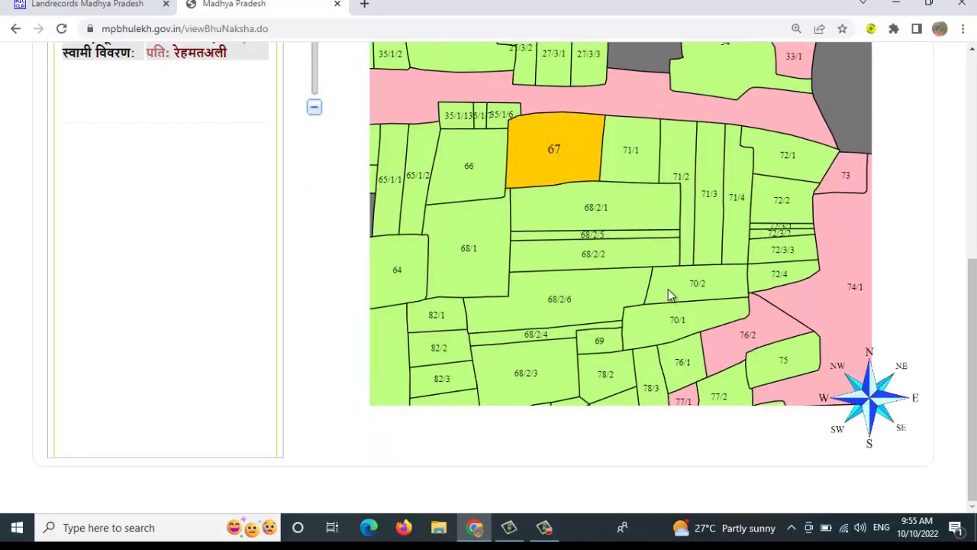
{"action": "scroll", "coordinate": [668, 289], "scroll_direction": "down", "scroll_amount": 2}
{"action": "left_click_drag", "start_coordinate": [676, 200], "coordinate": [678, 281]}
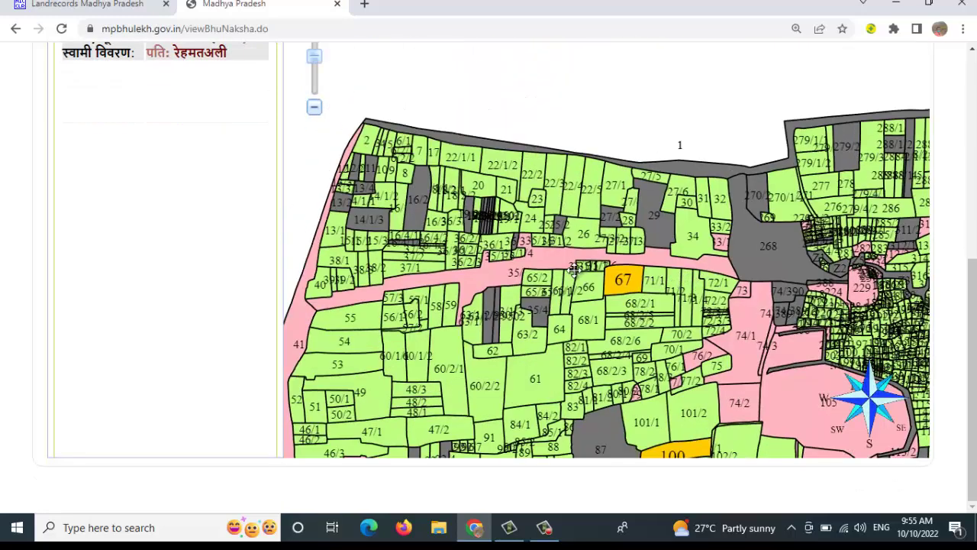
{"action": "scroll", "coordinate": [672, 289], "scroll_direction": "down", "scroll_amount": 2}
{"action": "scroll", "coordinate": [578, 289], "scroll_direction": "up", "scroll_amount": 3}
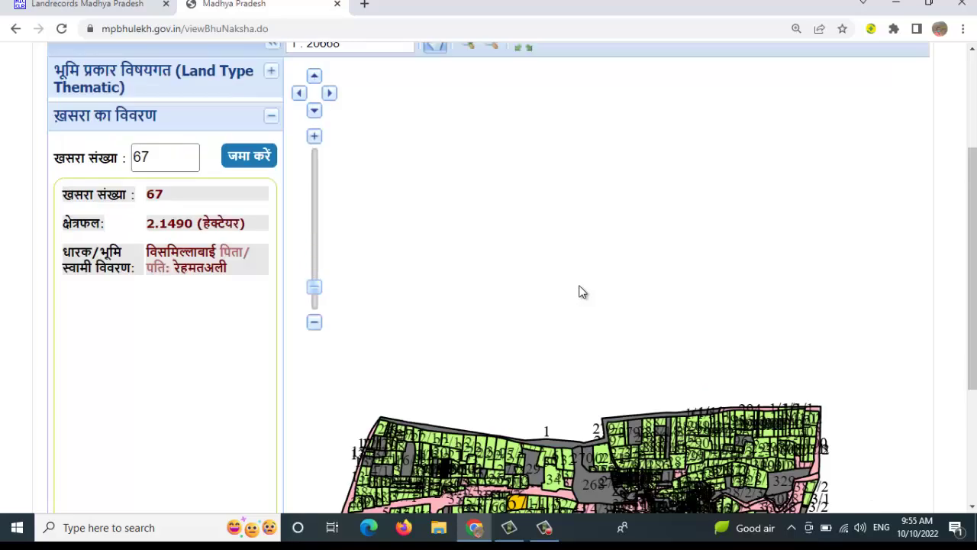
{"action": "scroll", "coordinate": [570, 301], "scroll_direction": "up", "scroll_amount": 5}
{"action": "scroll", "coordinate": [469, 220], "scroll_direction": "down", "scroll_amount": 5}
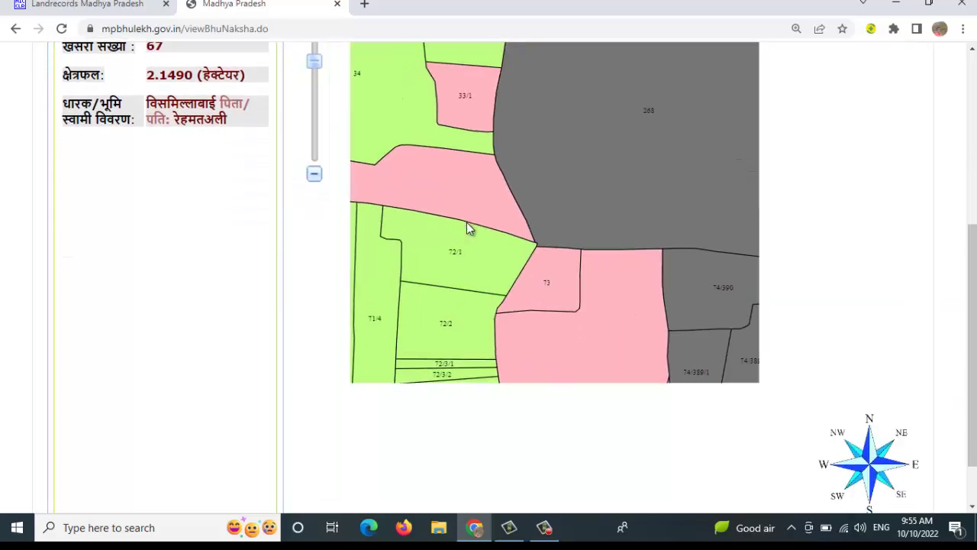
{"action": "scroll", "coordinate": [472, 224], "scroll_direction": "down", "scroll_amount": 1}
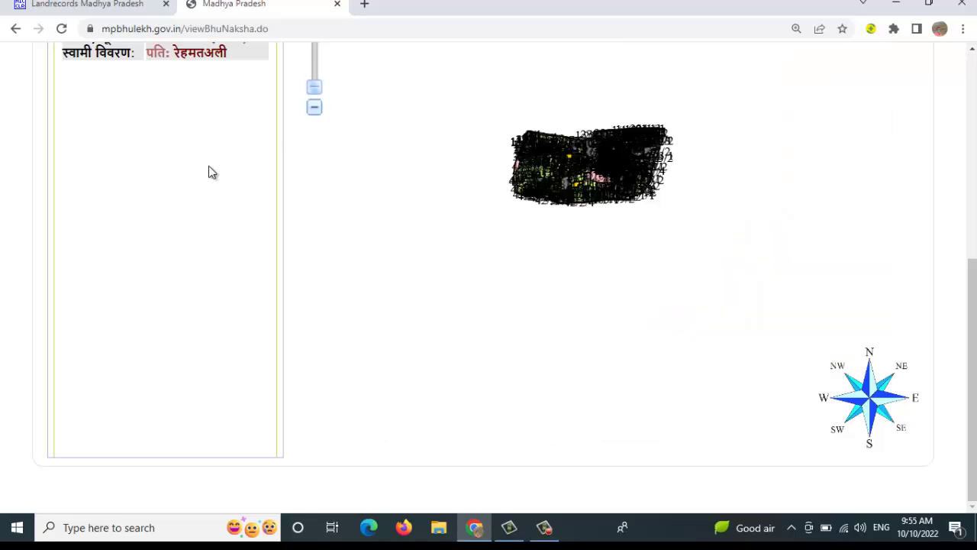
- Look up the details of khasra numbers 80 and 82, one after the other
{"action": "scroll", "coordinate": [209, 166], "scroll_direction": "up", "scroll_amount": 2}
{"action": "left_click_drag", "start_coordinate": [157, 87], "coordinate": [32, 97]}
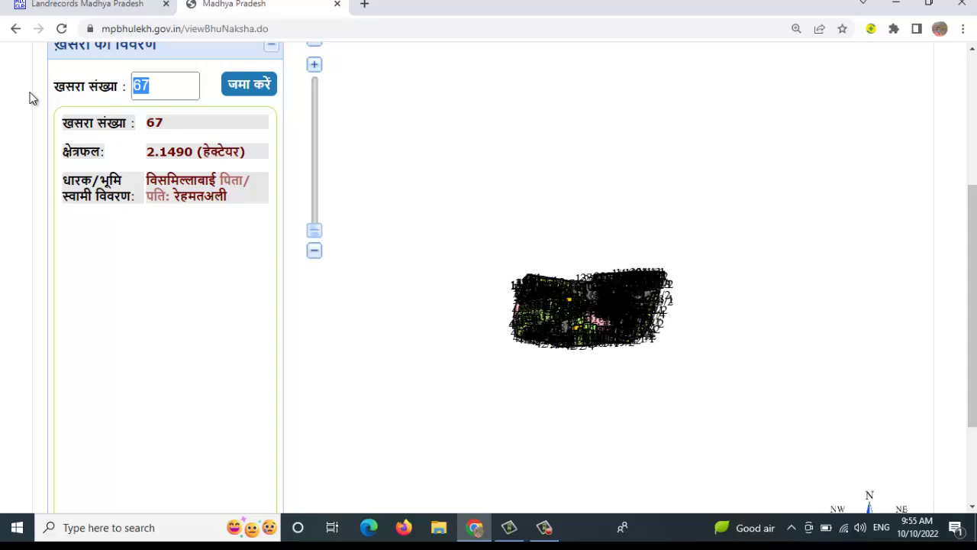
{"action": "type", "text": "80"}
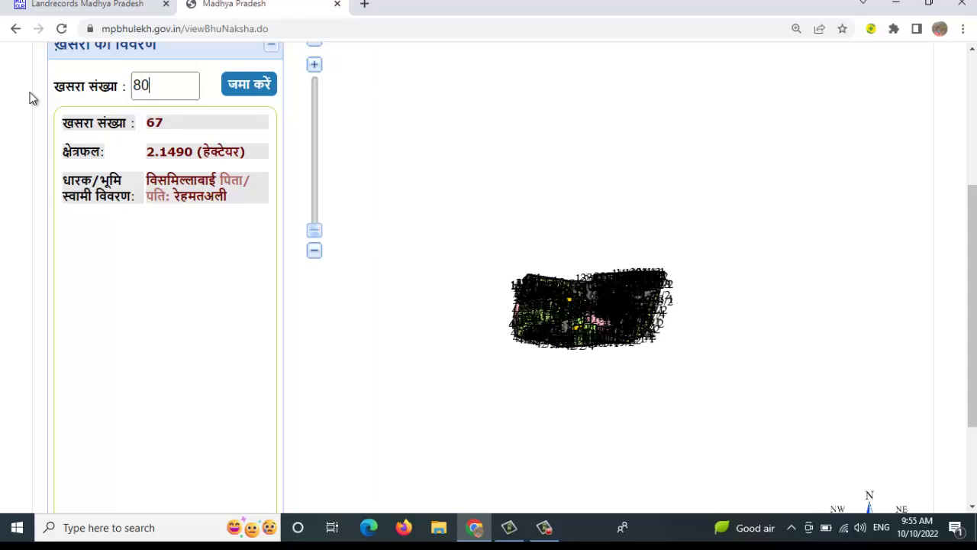
{"action": "left_click", "coordinate": [237, 87]}
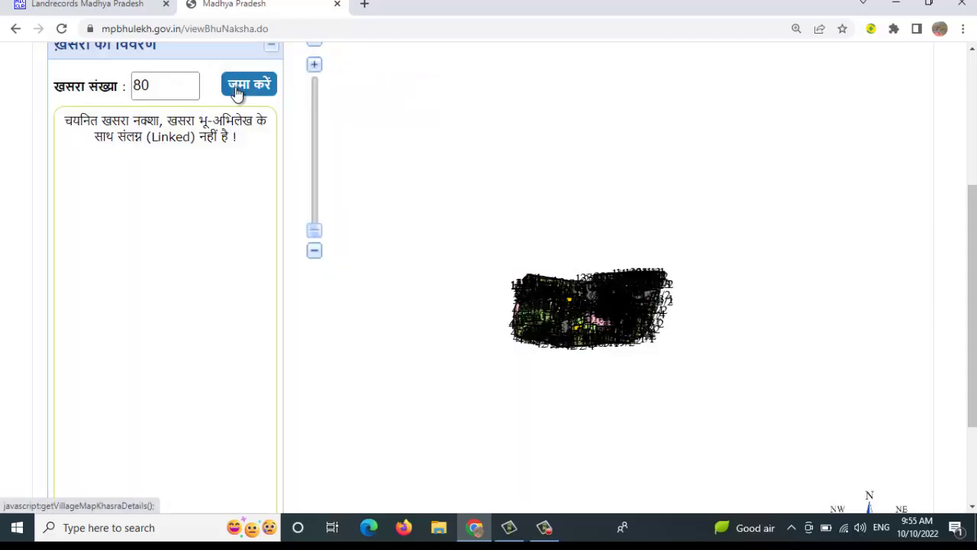
{"action": "left_click_drag", "start_coordinate": [176, 96], "coordinate": [113, 94]}
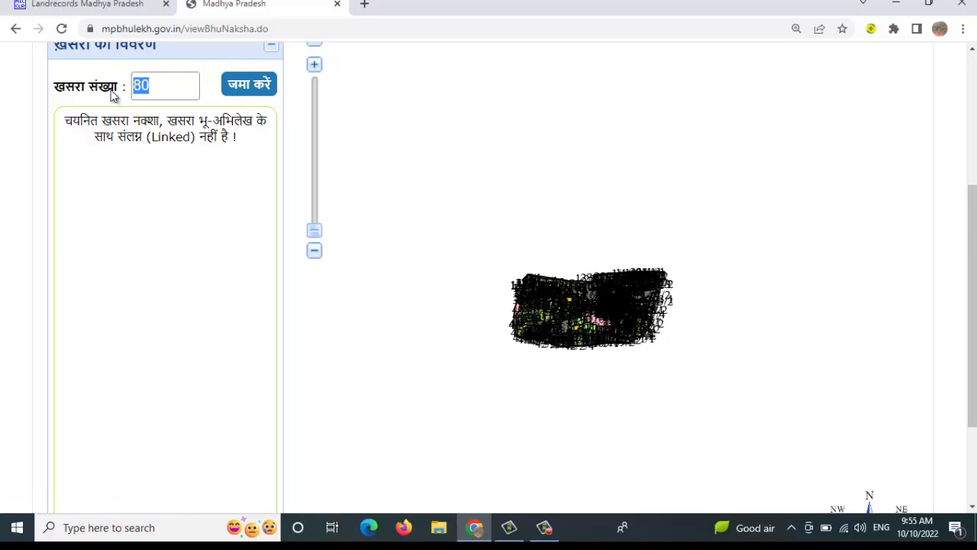
{"action": "type", "text": "8"}
{"action": "left_click", "coordinate": [248, 90]}
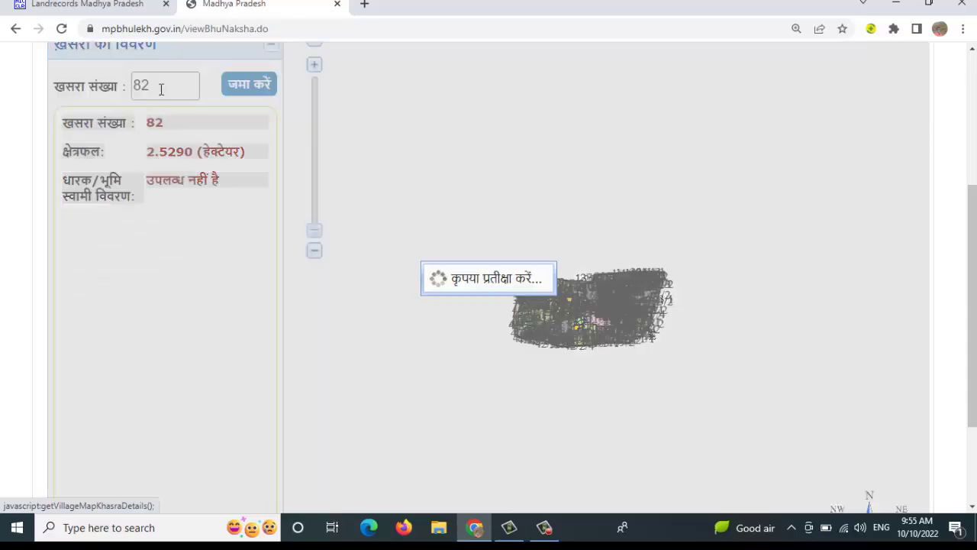
- Look up the area and owner details of khasra number 103
{"action": "left_click_drag", "start_coordinate": [160, 89], "coordinate": [46, 74]}
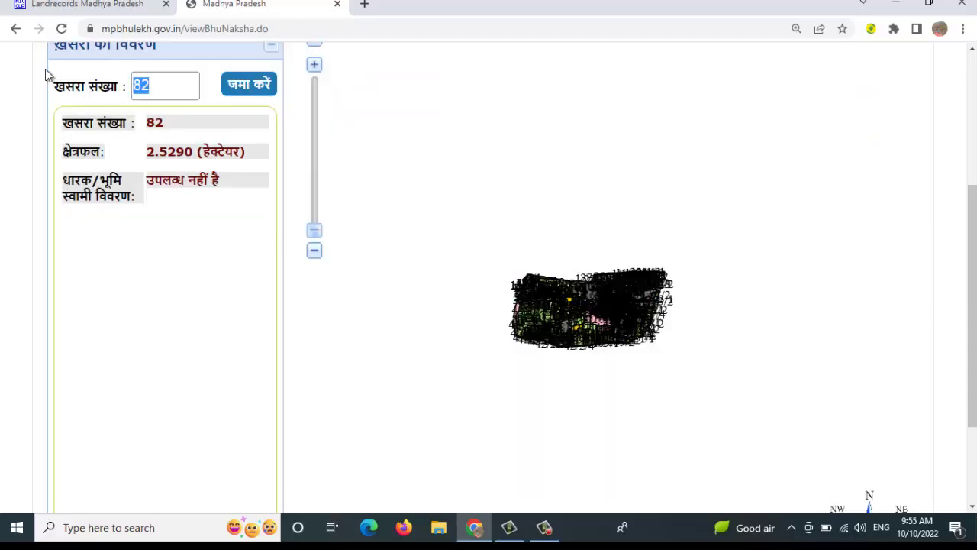
{"action": "type", "text": "103"}
{"action": "left_click", "coordinate": [244, 86]}
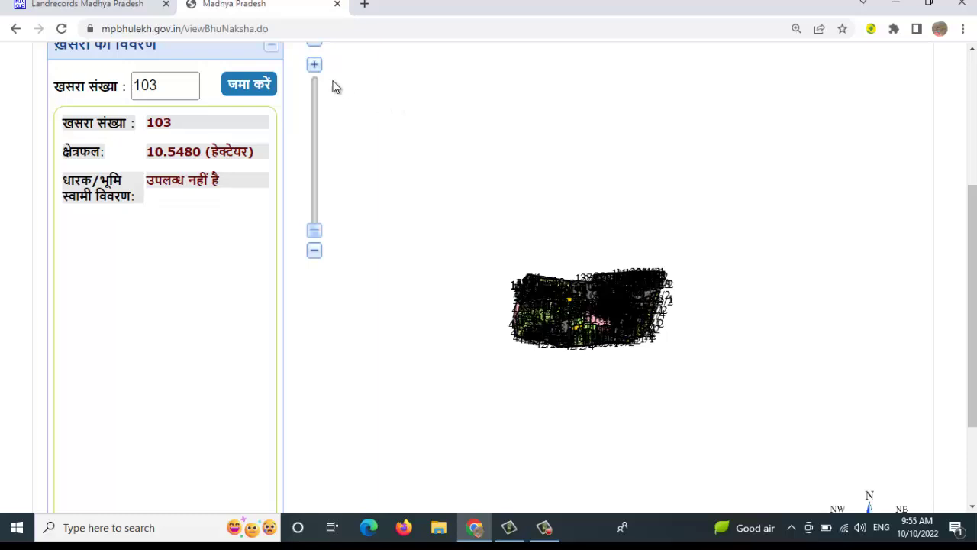
- Locate plot 34 on the map northeast of plot 67 and look up its khasra details
{"action": "left_click", "coordinate": [314, 69]}
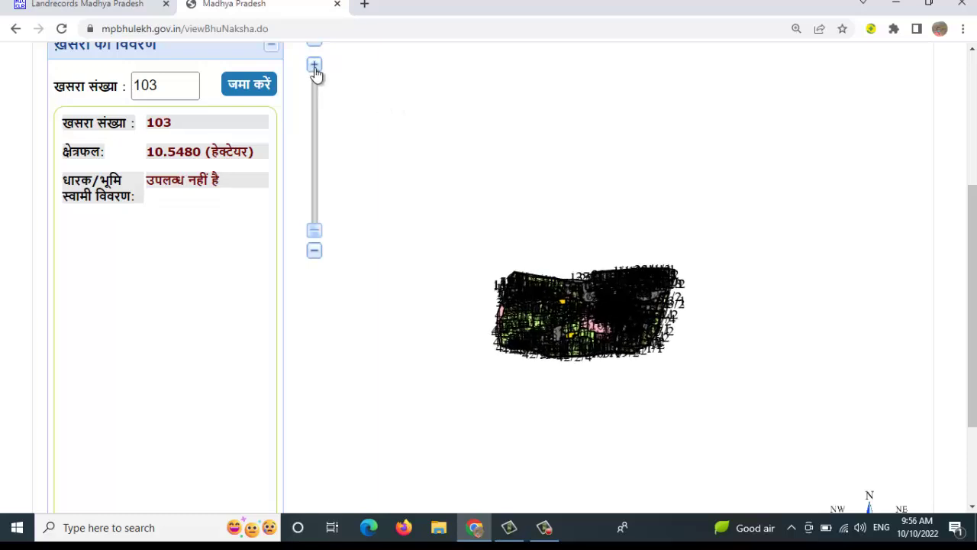
{"action": "left_click", "coordinate": [314, 68]}
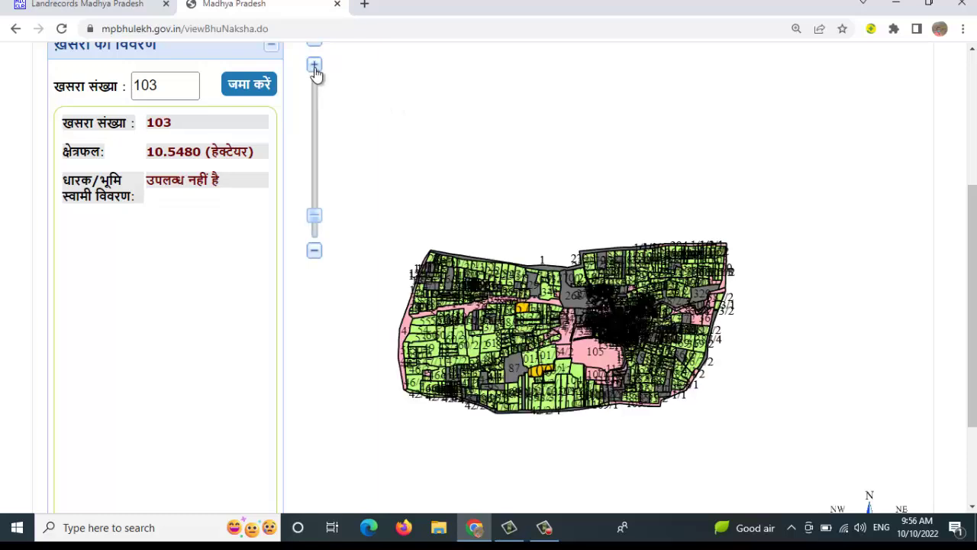
{"action": "left_click", "coordinate": [314, 67]}
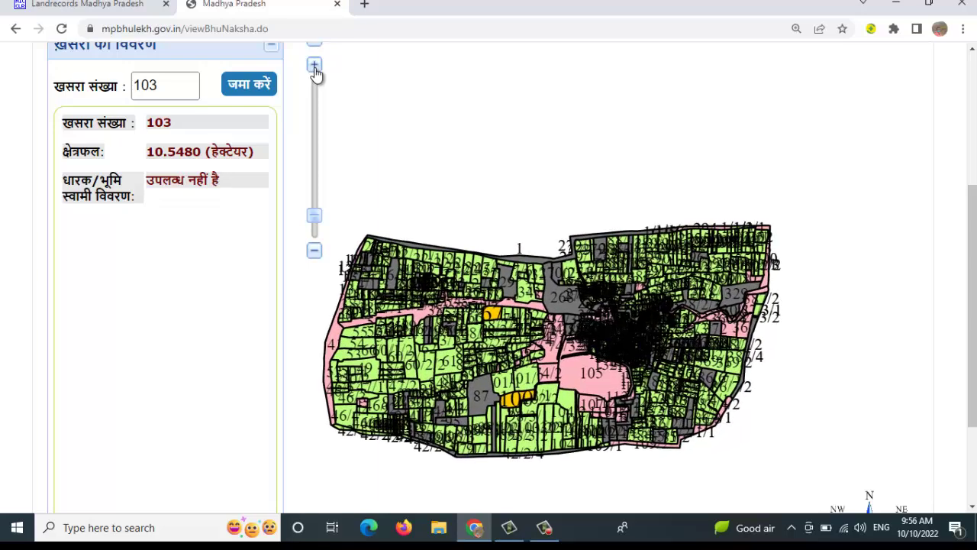
{"action": "left_click", "coordinate": [314, 67]}
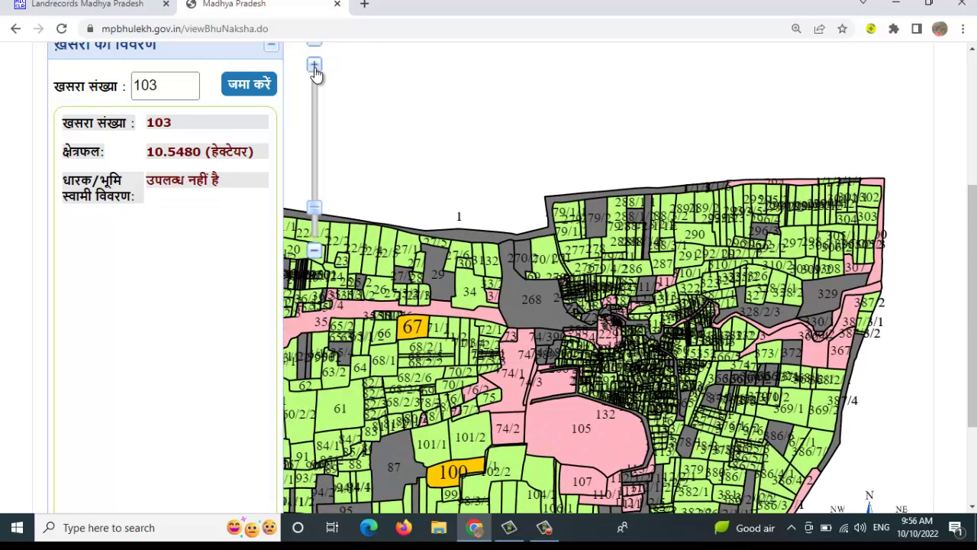
{"action": "left_click", "coordinate": [315, 68]}
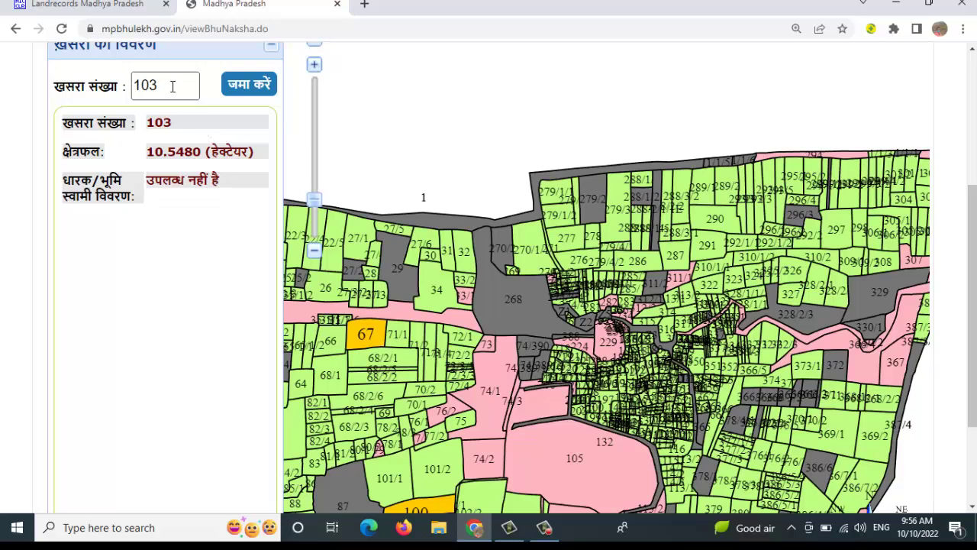
{"action": "left_click_drag", "start_coordinate": [174, 86], "coordinate": [32, 90]}
{"action": "type", "text": "34"}
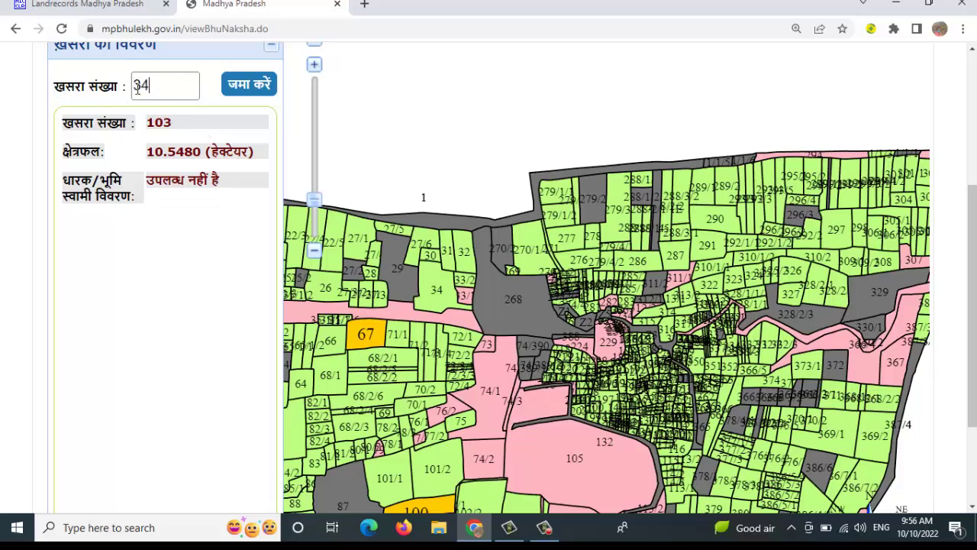
{"action": "left_click", "coordinate": [260, 88]}
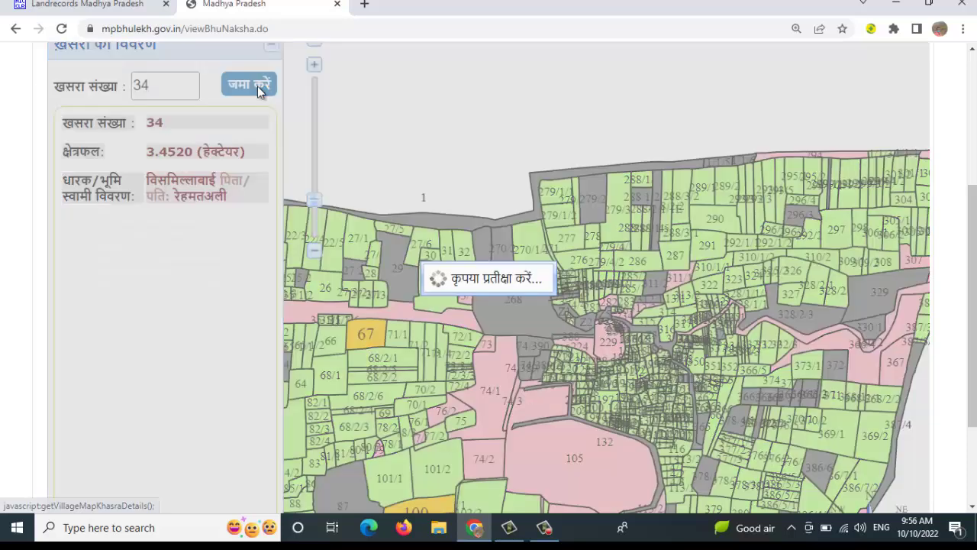
- Examine the highlighted plots 34, 67 and 100 and their surroundings, up close and within the whole village map
{"action": "scroll", "coordinate": [646, 315], "scroll_direction": "down", "scroll_amount": 4}
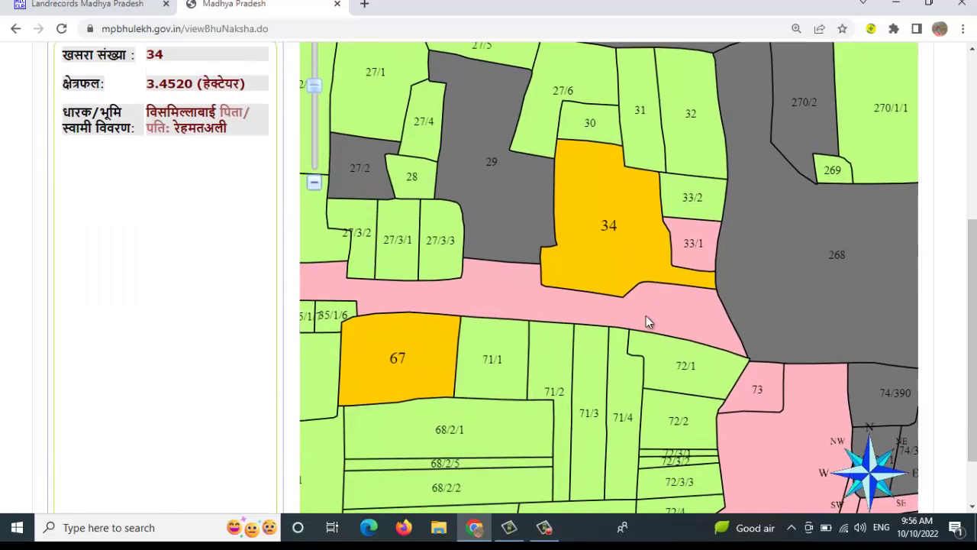
{"action": "scroll", "coordinate": [633, 305], "scroll_direction": "down", "scroll_amount": 1}
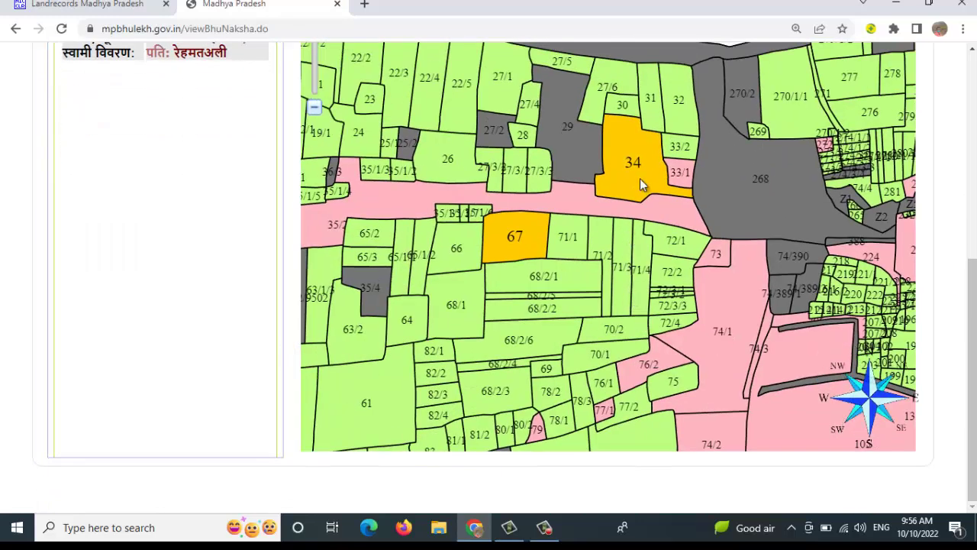
{"action": "scroll", "coordinate": [640, 183], "scroll_direction": "down", "scroll_amount": 1}
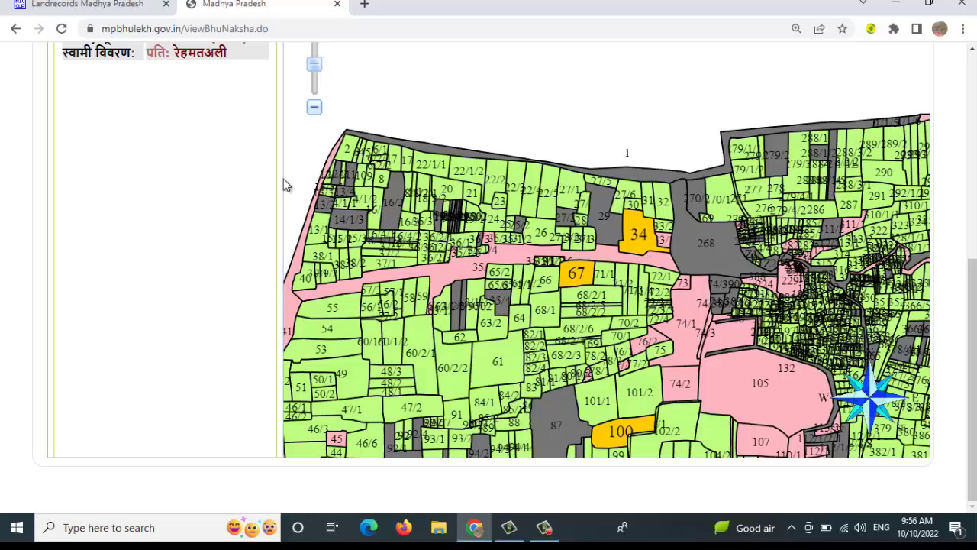
{"action": "scroll", "coordinate": [128, 195], "scroll_direction": "up", "scroll_amount": 1}
{"action": "scroll", "coordinate": [185, 245], "scroll_direction": "up", "scroll_amount": 2}
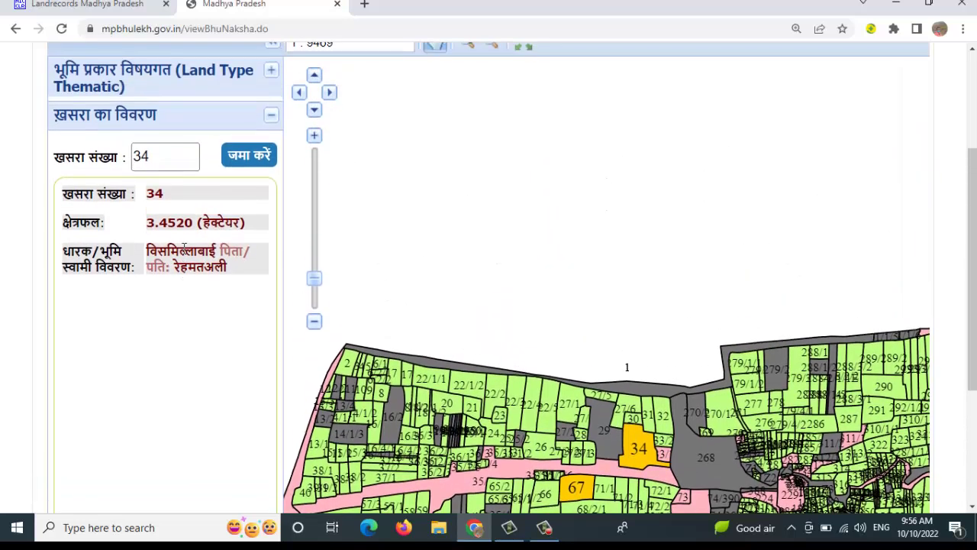
{"action": "scroll", "coordinate": [192, 284], "scroll_direction": "up", "scroll_amount": 2}
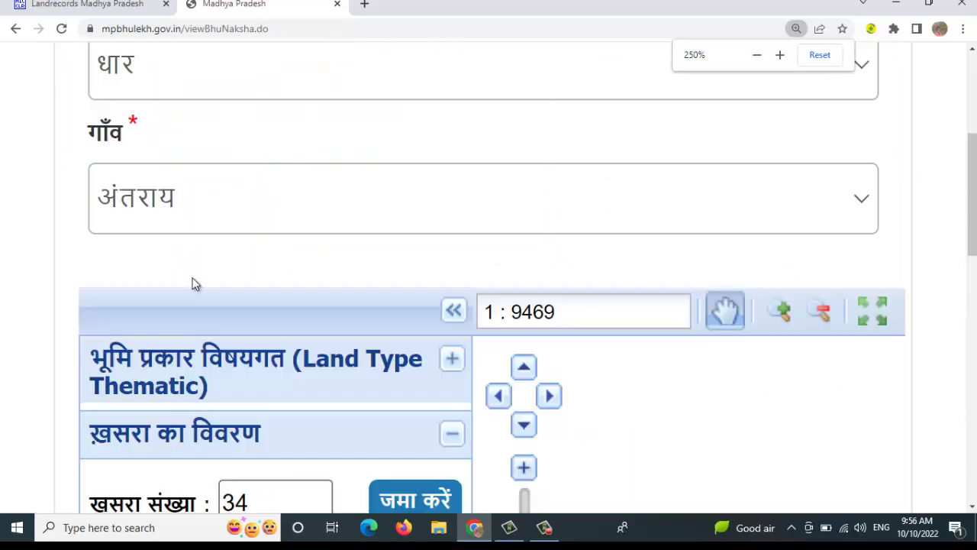
{"action": "scroll", "coordinate": [265, 332], "scroll_direction": "down", "scroll_amount": 5}
{"action": "scroll", "coordinate": [276, 340], "scroll_direction": "down", "scroll_amount": 3}
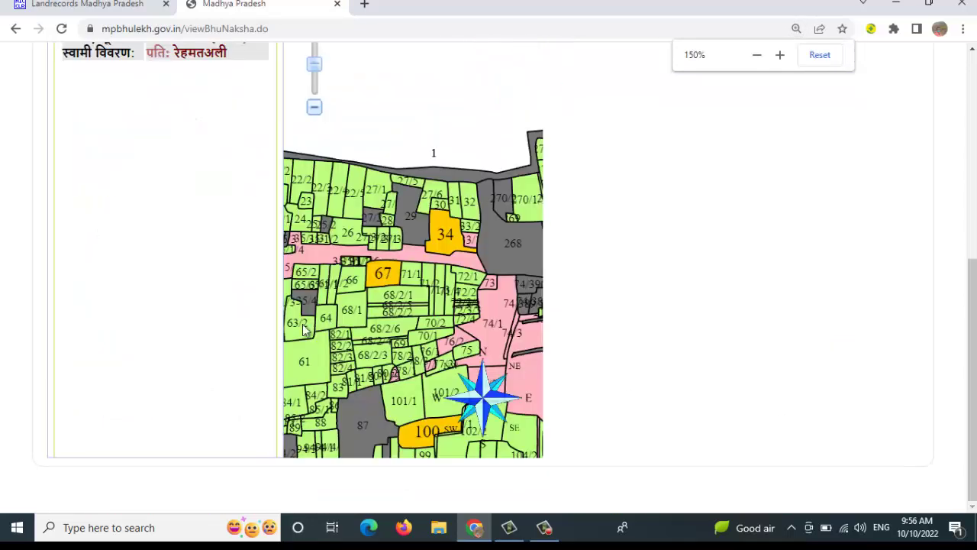
{"action": "scroll", "coordinate": [500, 296], "scroll_direction": "up", "scroll_amount": 2}
{"action": "scroll", "coordinate": [500, 296], "scroll_direction": "down", "scroll_amount": 3}
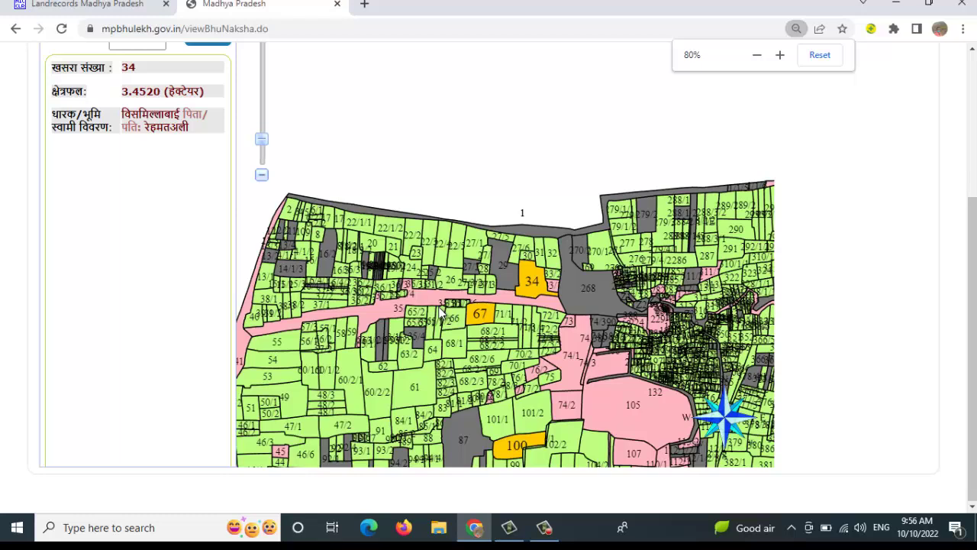
{"action": "scroll", "coordinate": [440, 313], "scroll_direction": "down", "scroll_amount": 1}
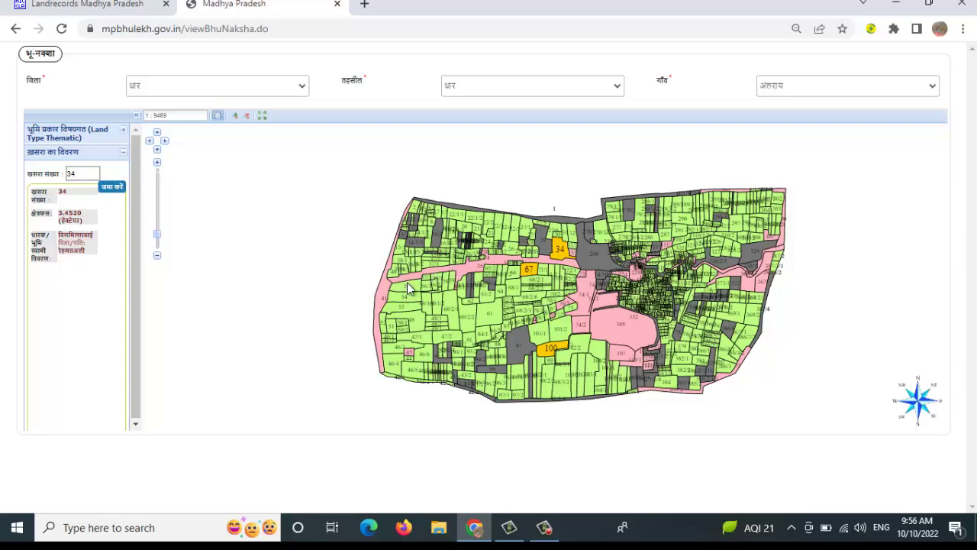
{"action": "scroll", "coordinate": [252, 290], "scroll_direction": "up", "scroll_amount": 1}
{"action": "scroll", "coordinate": [702, 196], "scroll_direction": "up", "scroll_amount": 2}
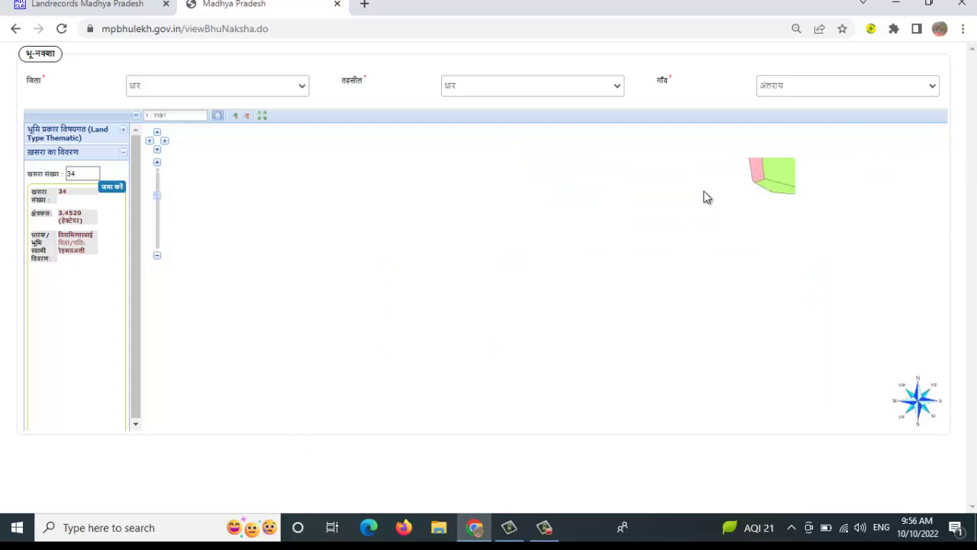
- Return to the Landrecords Madhya Pradesh site and open its खसरा/खतौनी service
{"action": "left_click", "coordinate": [67, 4]}
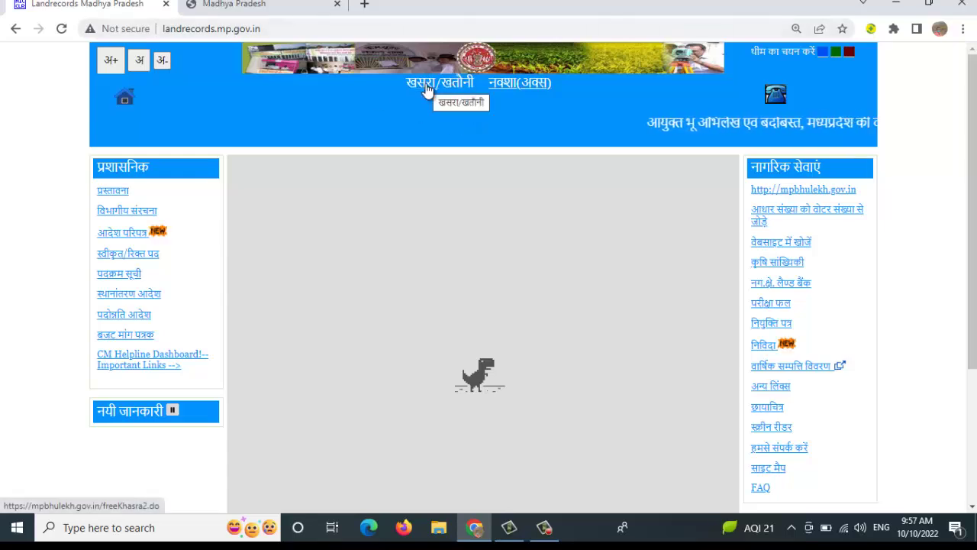
{"action": "left_click", "coordinate": [317, 6]}
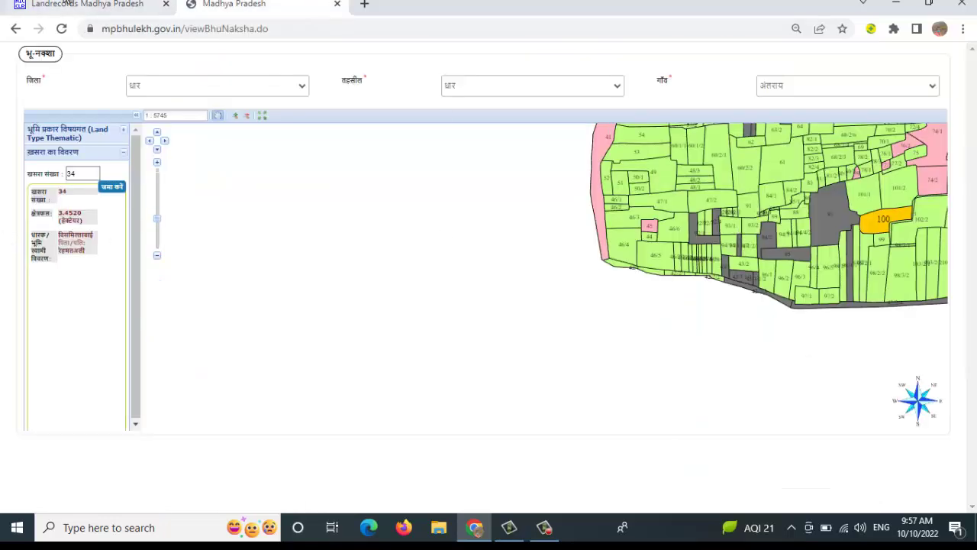
{"action": "left_click", "coordinate": [69, 6]}
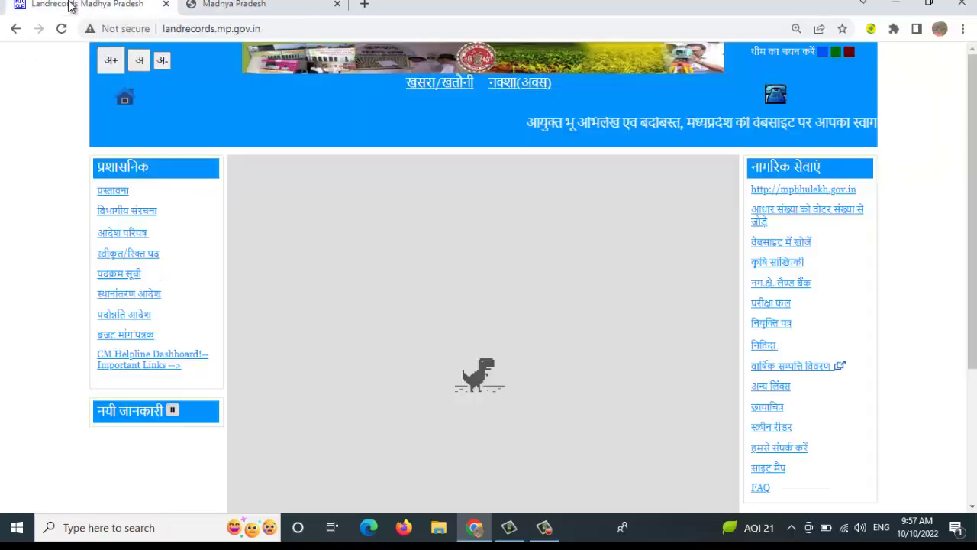
{"action": "left_click", "coordinate": [445, 89]}
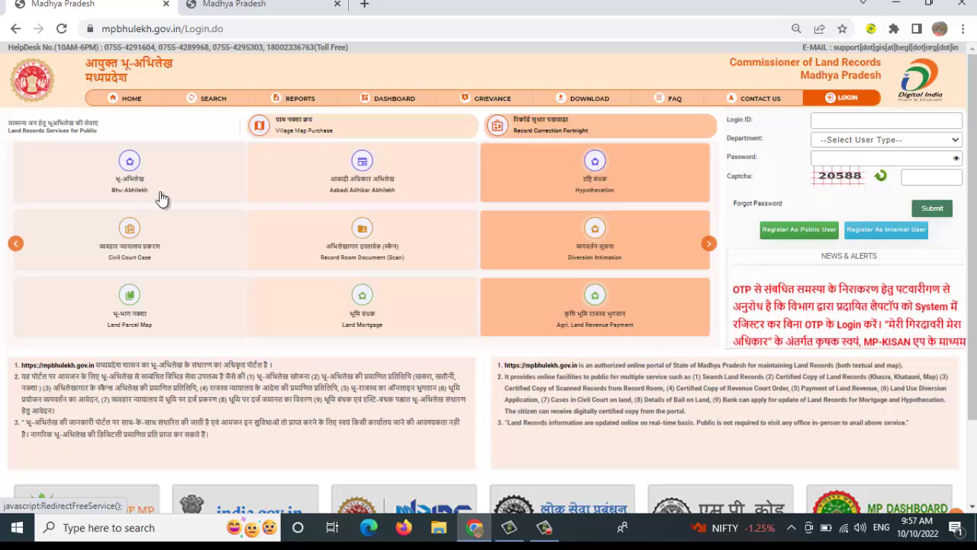
- Open the Bhu-Abhilekh public service and choose to search land records for khasra
{"action": "scroll", "coordinate": [153, 204], "scroll_direction": "up", "scroll_amount": 6}
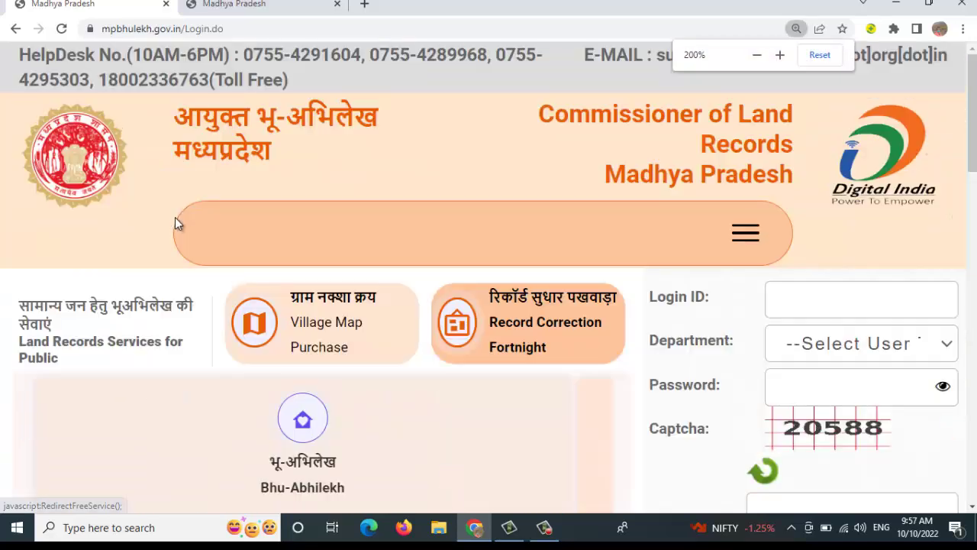
{"action": "scroll", "coordinate": [175, 218], "scroll_direction": "down", "scroll_amount": 10}
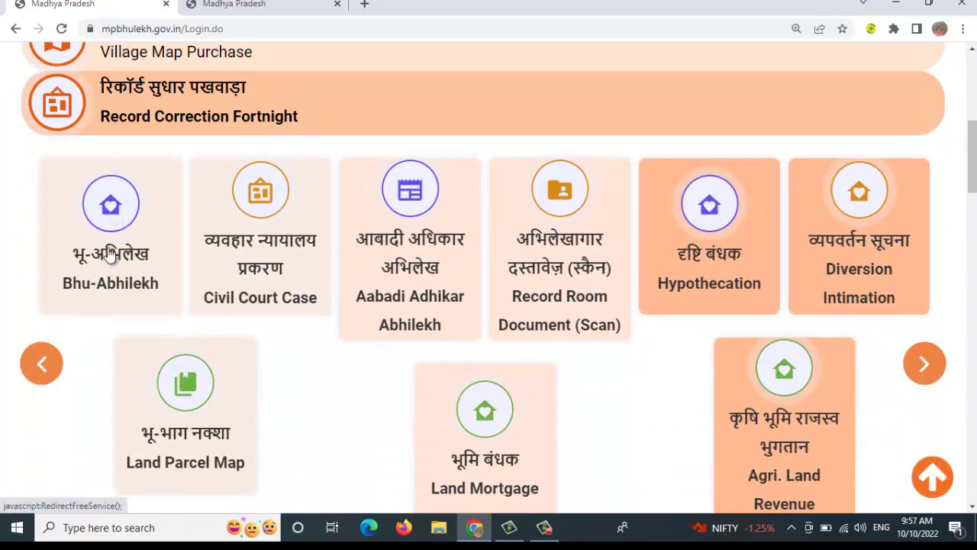
{"action": "left_click", "coordinate": [110, 210]}
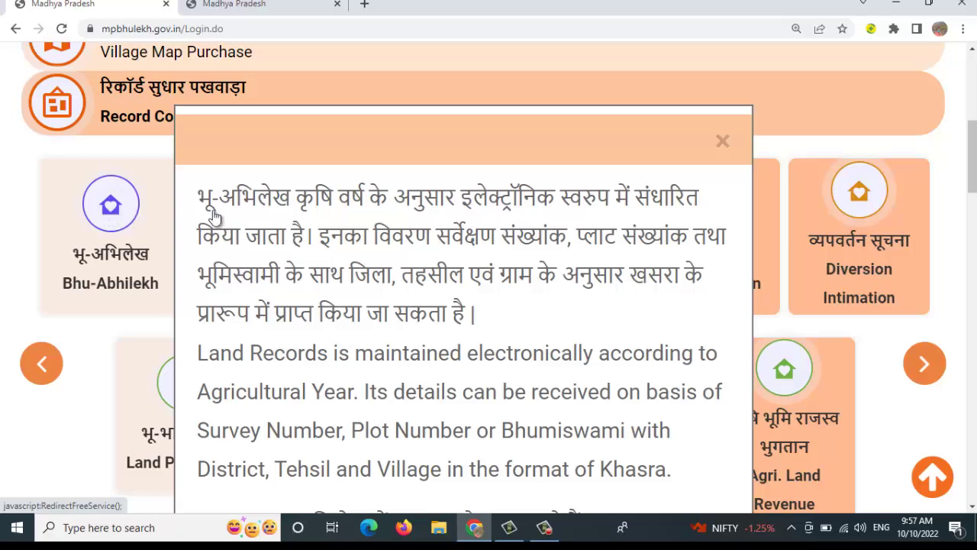
{"action": "scroll", "coordinate": [453, 214], "scroll_direction": "down", "scroll_amount": 2}
{"action": "scroll", "coordinate": [453, 215], "scroll_direction": "down", "scroll_amount": 5}
{"action": "scroll", "coordinate": [528, 254], "scroll_direction": "up", "scroll_amount": 1, "text": "ctrl"}
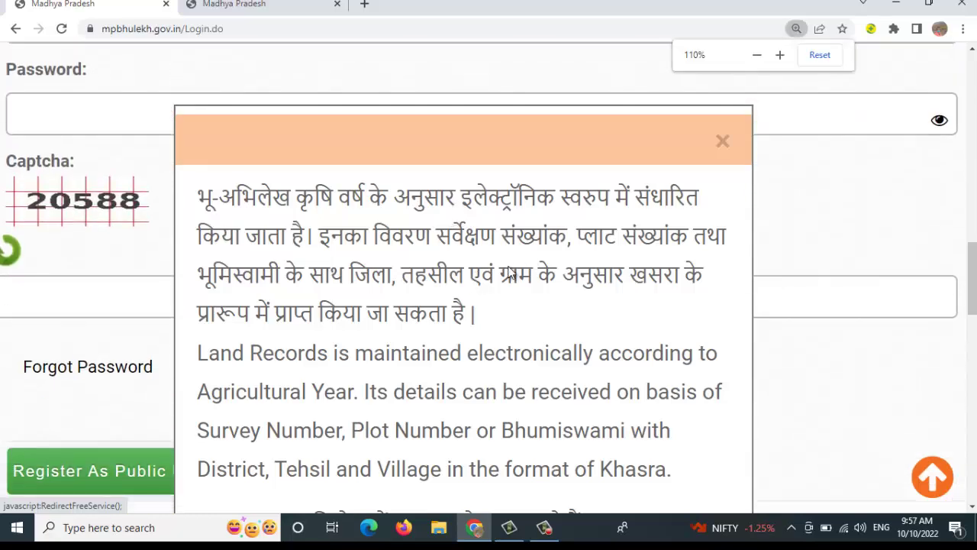
{"action": "scroll", "coordinate": [510, 273], "scroll_direction": "down", "scroll_amount": 2, "text": "ctrl"}
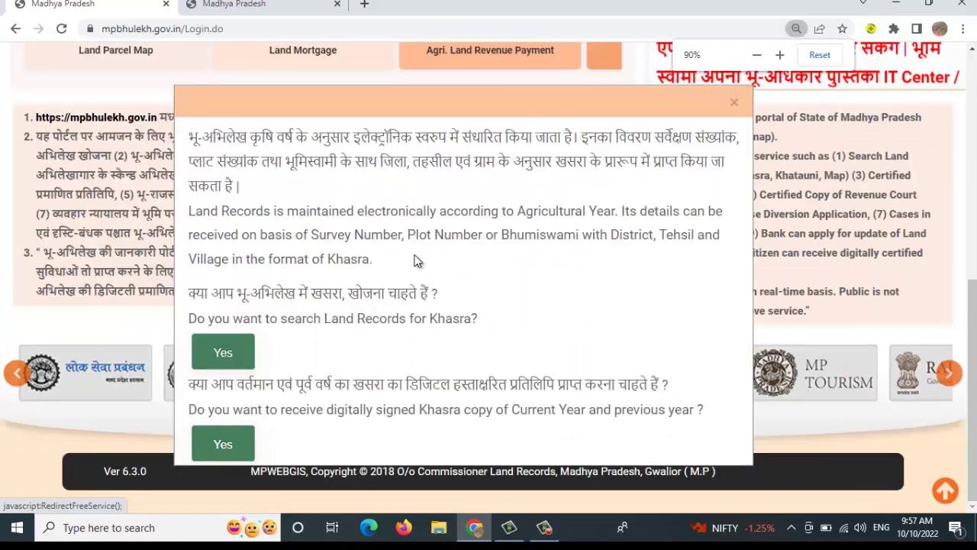
{"action": "scroll", "coordinate": [417, 262], "scroll_direction": "down", "scroll_amount": 2, "text": "ctrl"}
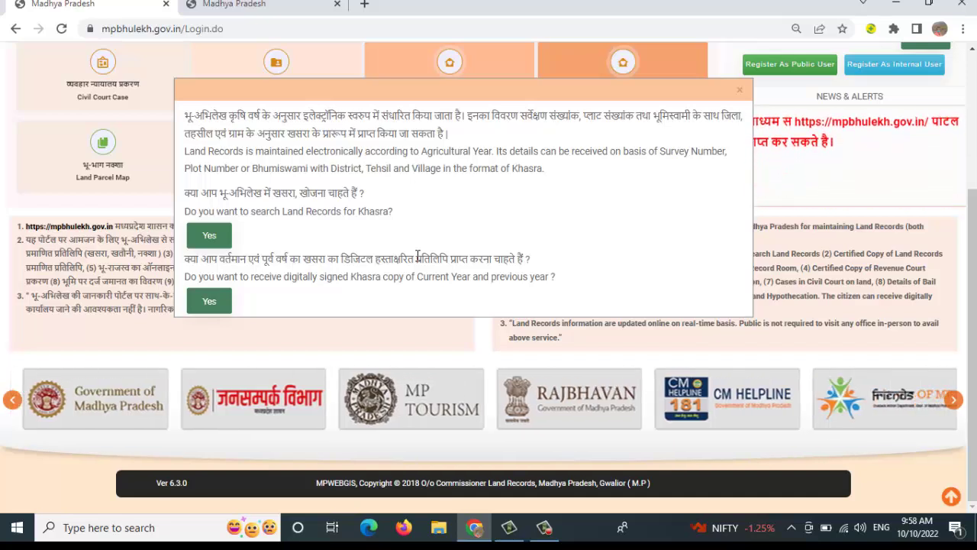
{"action": "left_click", "coordinate": [229, 236]}
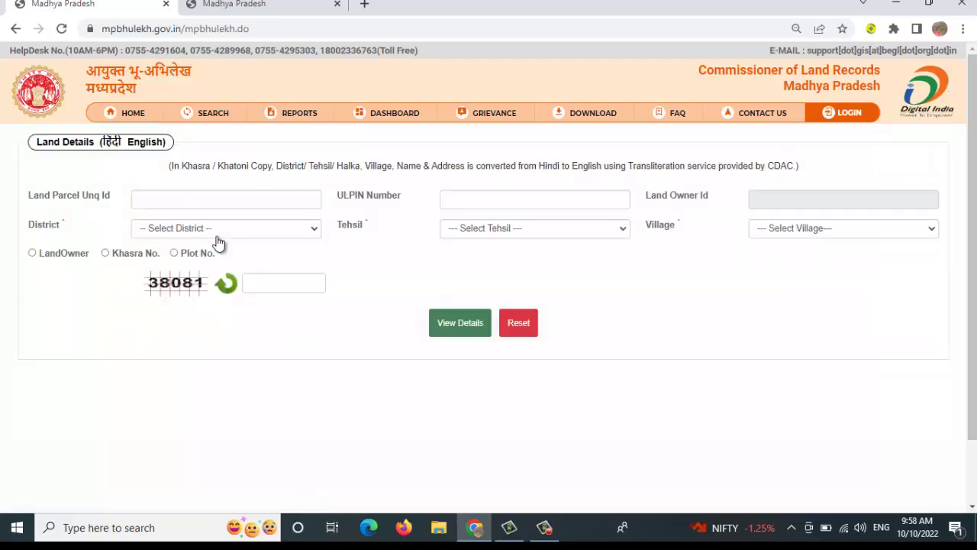
- Set the district to Dhaar | धार in the land details form, matching the district chosen on the village map page
{"action": "left_click", "coordinate": [294, 231]}
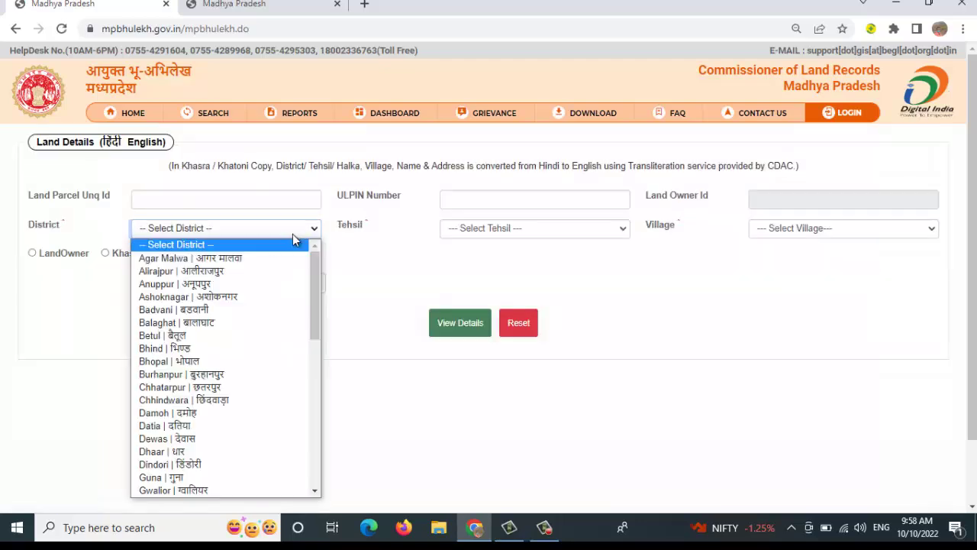
{"action": "scroll", "coordinate": [240, 303], "scroll_direction": "down", "scroll_amount": 3}
{"action": "scroll", "coordinate": [224, 269], "scroll_direction": "up", "scroll_amount": 3}
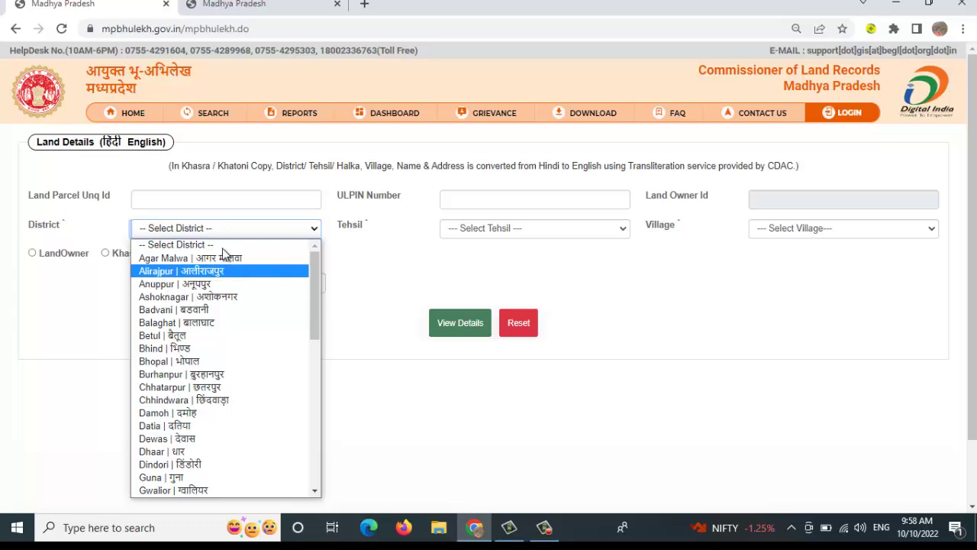
{"action": "left_click", "coordinate": [261, 3]}
{"action": "left_click", "coordinate": [261, 4]}
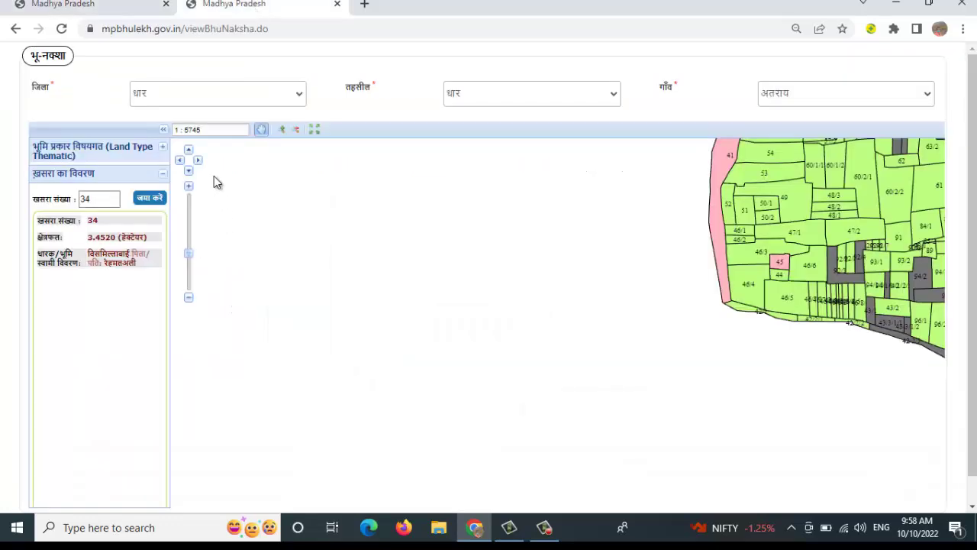
{"action": "left_click", "coordinate": [67, 6]}
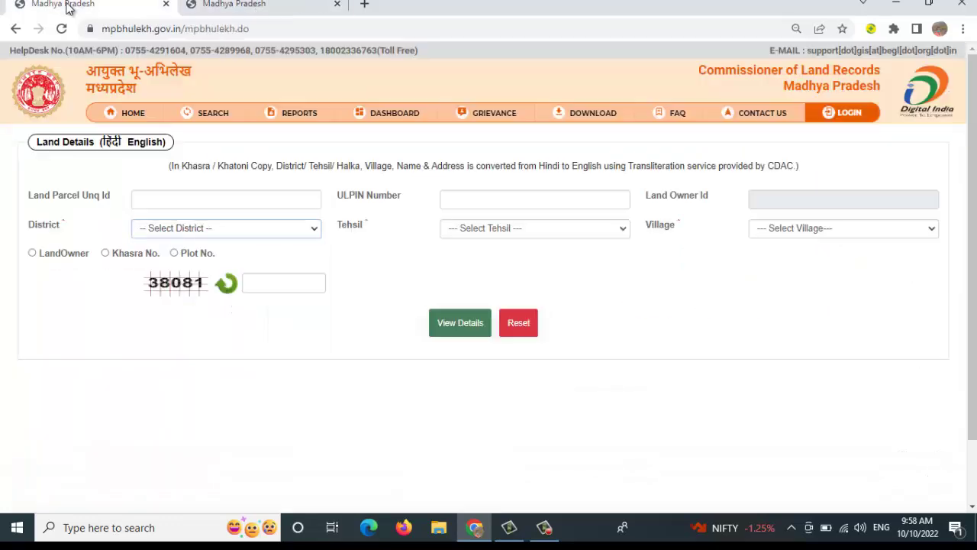
{"action": "left_click", "coordinate": [218, 232]}
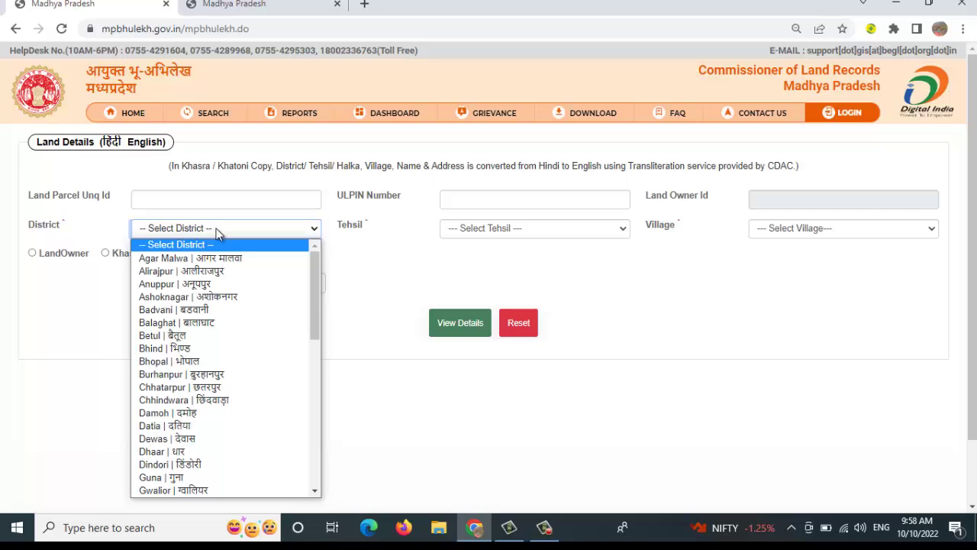
{"action": "type", "text": "dh"}
{"action": "key", "text": "Return"}
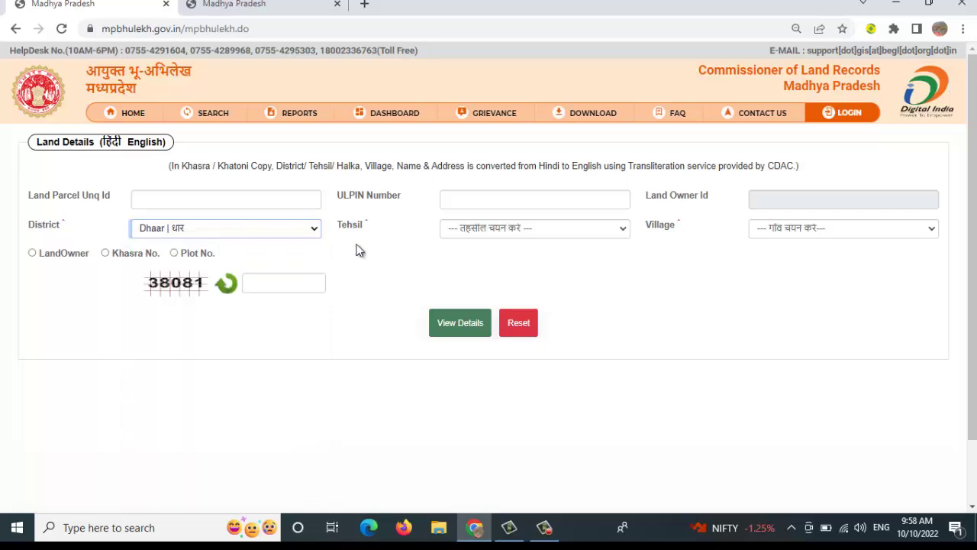
{"action": "key", "text": "Tab"}
- Check the location on the village map page and set the tehsil to Dhar | धार and the village to Advi | अड़वी
{"action": "left_click", "coordinate": [260, 4]}
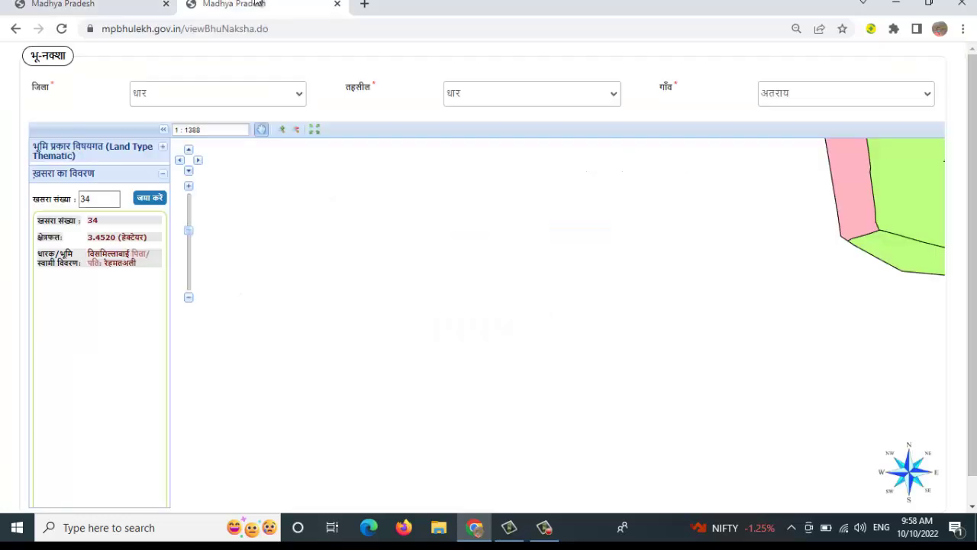
{"action": "left_click", "coordinate": [111, 6]}
{"action": "left_click", "coordinate": [525, 232]}
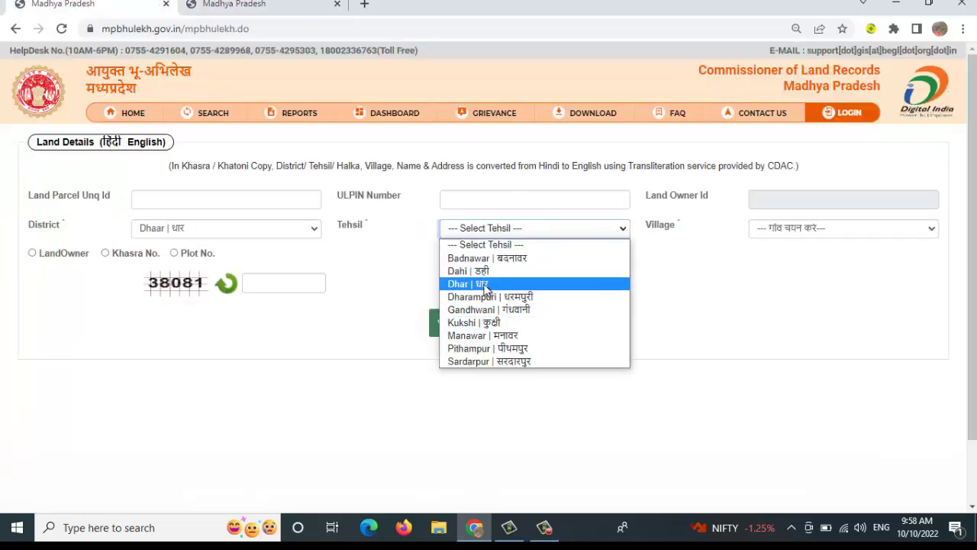
{"action": "left_click", "coordinate": [512, 284]}
{"action": "left_click", "coordinate": [800, 236]}
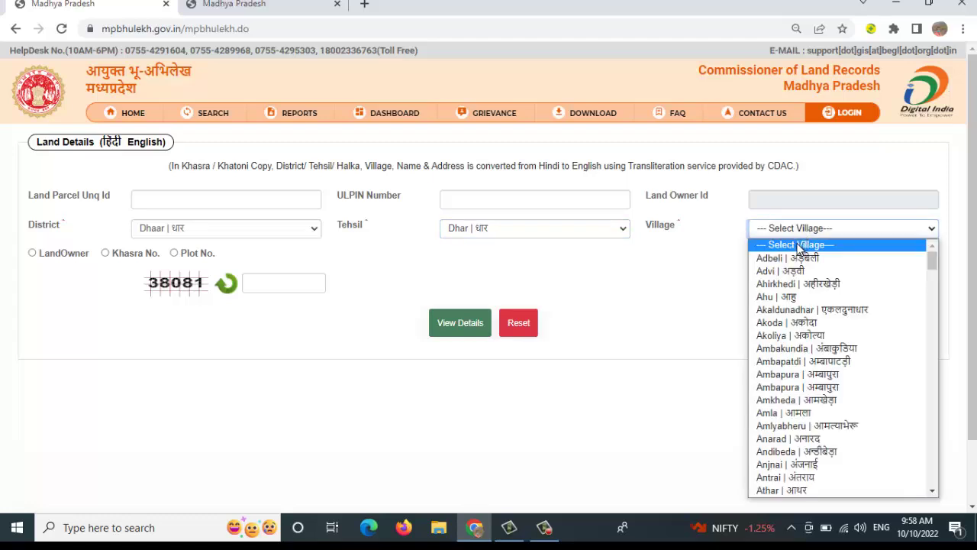
{"action": "left_click", "coordinate": [800, 271]}
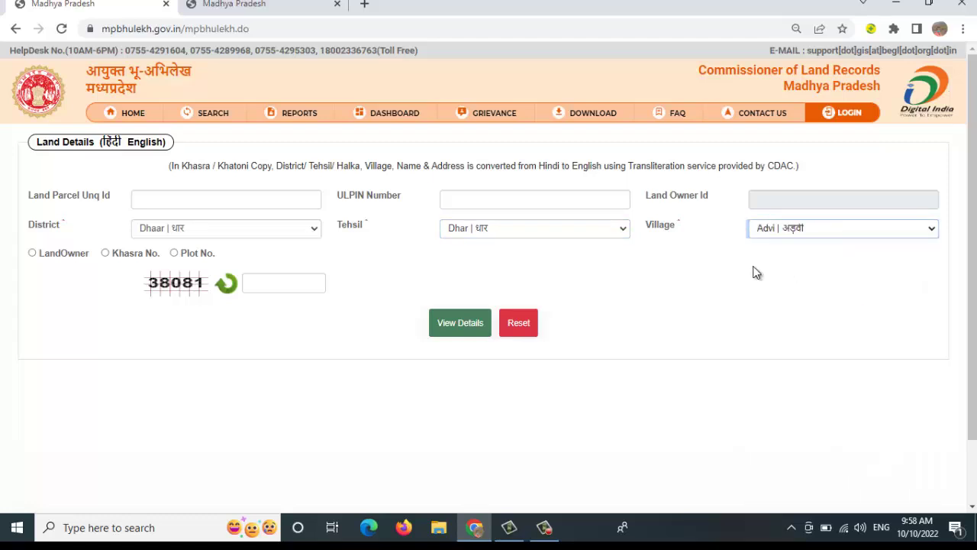
- Choose the LandOwner search option and browse the list of the village's land owners without selecting one
{"action": "left_click", "coordinate": [32, 254]}
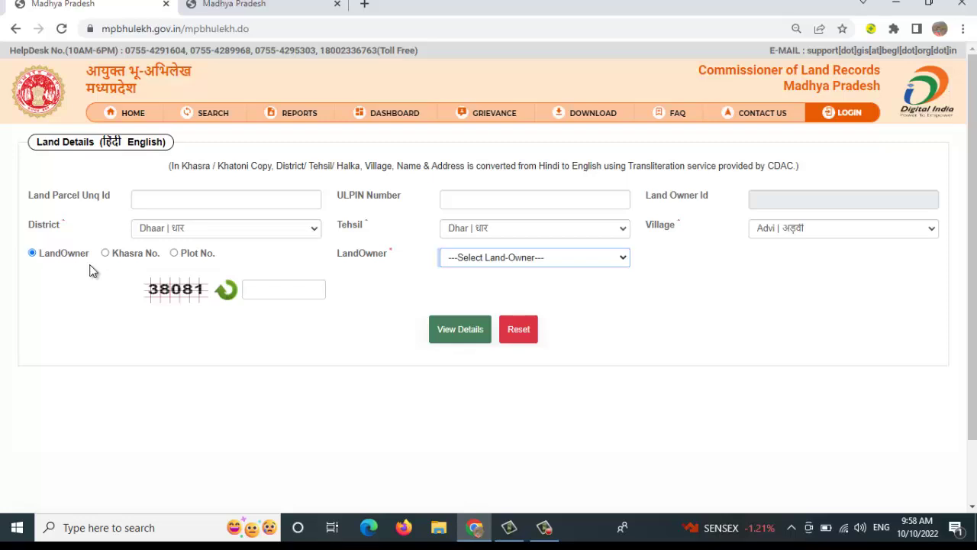
{"action": "left_click_drag", "start_coordinate": [90, 257], "coordinate": [46, 261]}
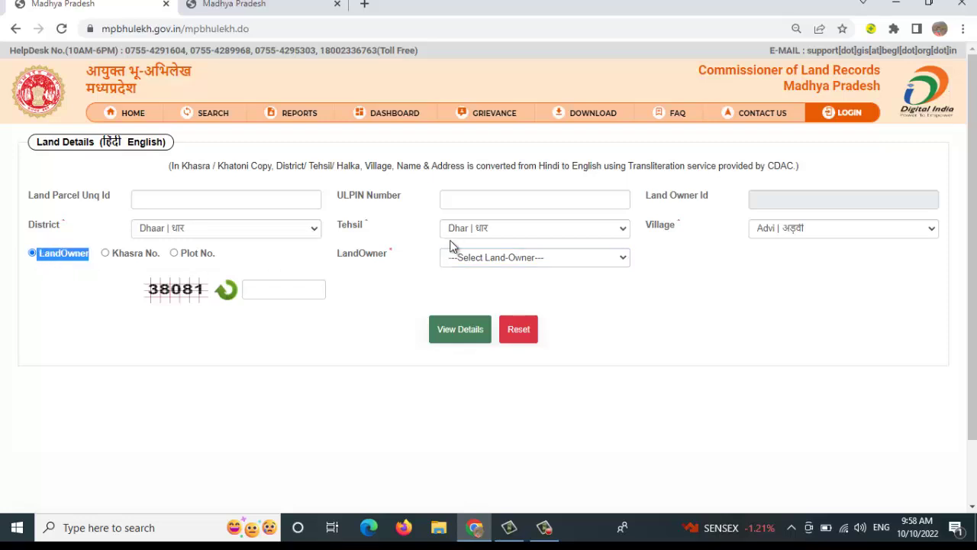
{"action": "left_click", "coordinate": [479, 257]}
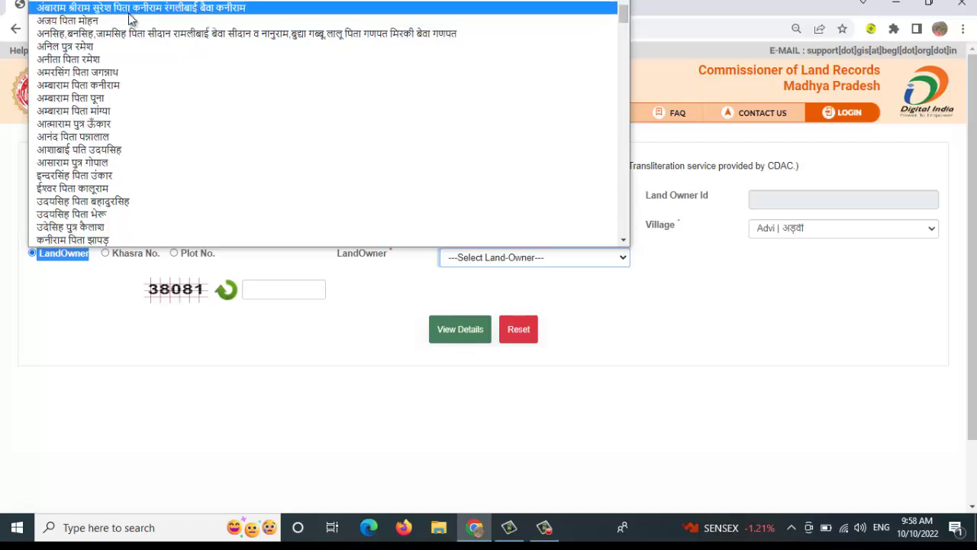
{"action": "scroll", "coordinate": [125, 149], "scroll_direction": "down", "scroll_amount": 15}
{"action": "scroll", "coordinate": [121, 138], "scroll_direction": "down", "scroll_amount": 8}
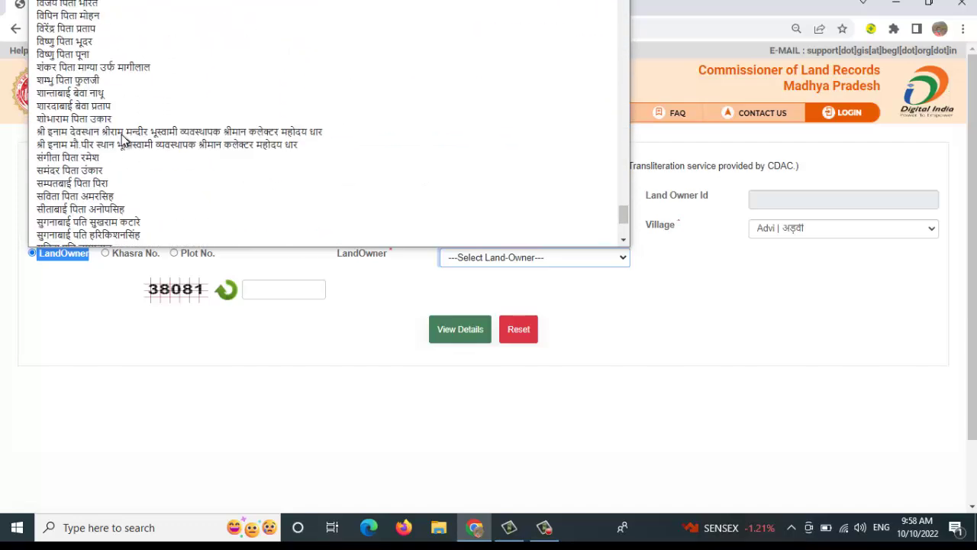
{"action": "scroll", "coordinate": [122, 140], "scroll_direction": "up", "scroll_amount": 10}
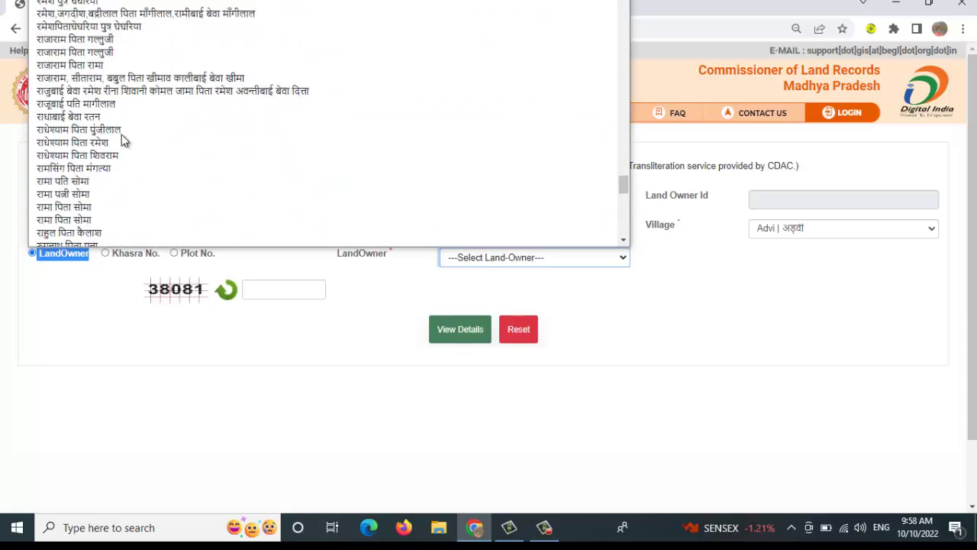
{"action": "scroll", "coordinate": [124, 141], "scroll_direction": "up", "scroll_amount": 15}
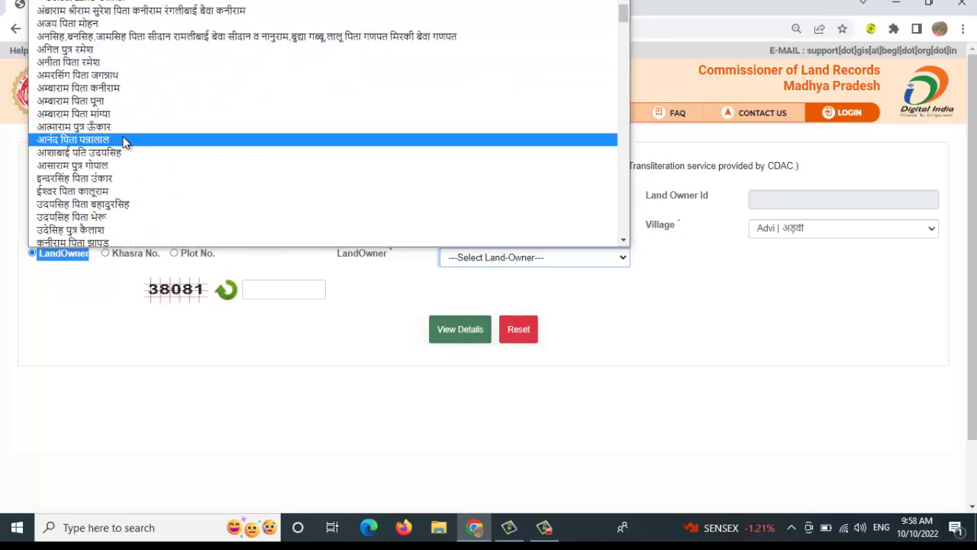
{"action": "left_click", "coordinate": [92, 300]}
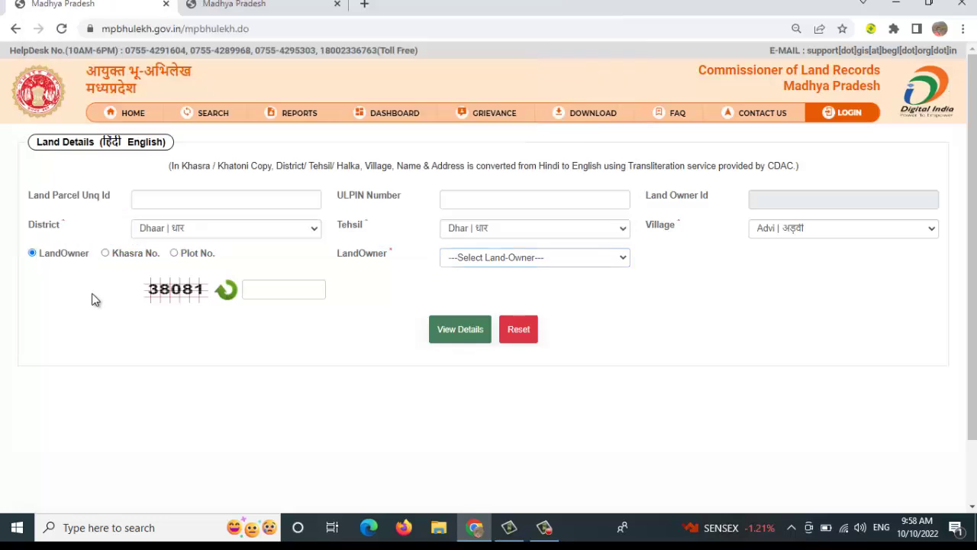
- Switch the search to Khasra No. and select 7/2 (S) as the Block/Khasra/Plot
{"action": "left_click", "coordinate": [106, 253]}
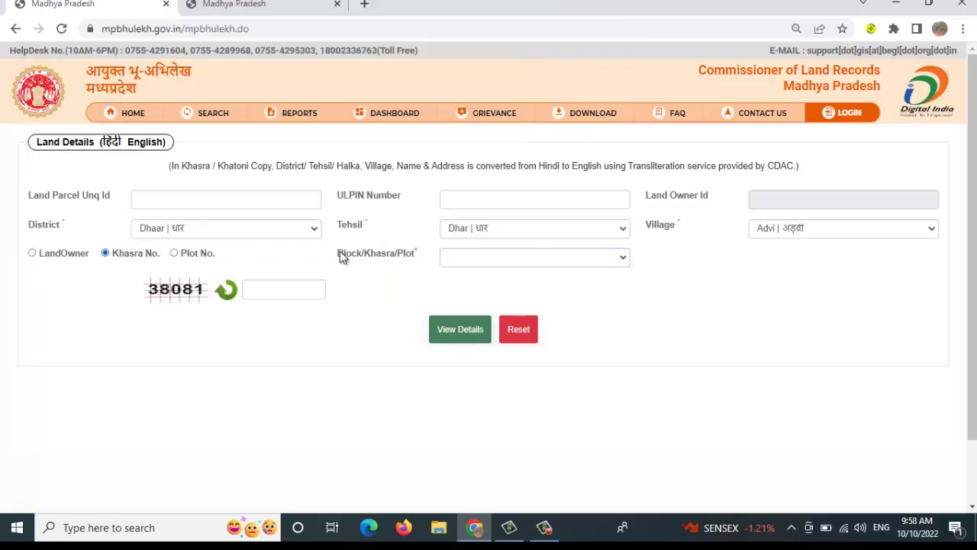
{"action": "left_click", "coordinate": [597, 257]}
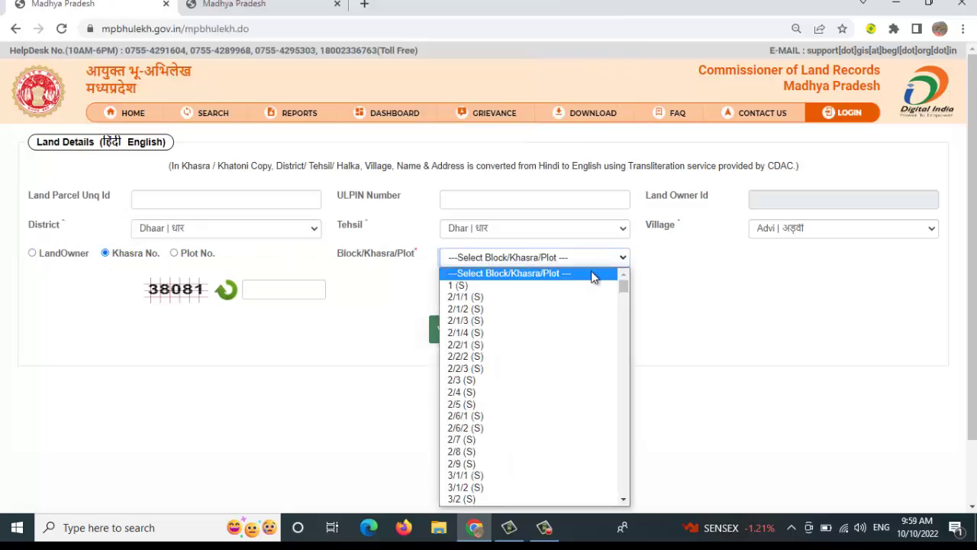
{"action": "scroll", "coordinate": [564, 363], "scroll_direction": "down", "scroll_amount": 5}
{"action": "scroll", "coordinate": [550, 369], "scroll_direction": "down", "scroll_amount": 5}
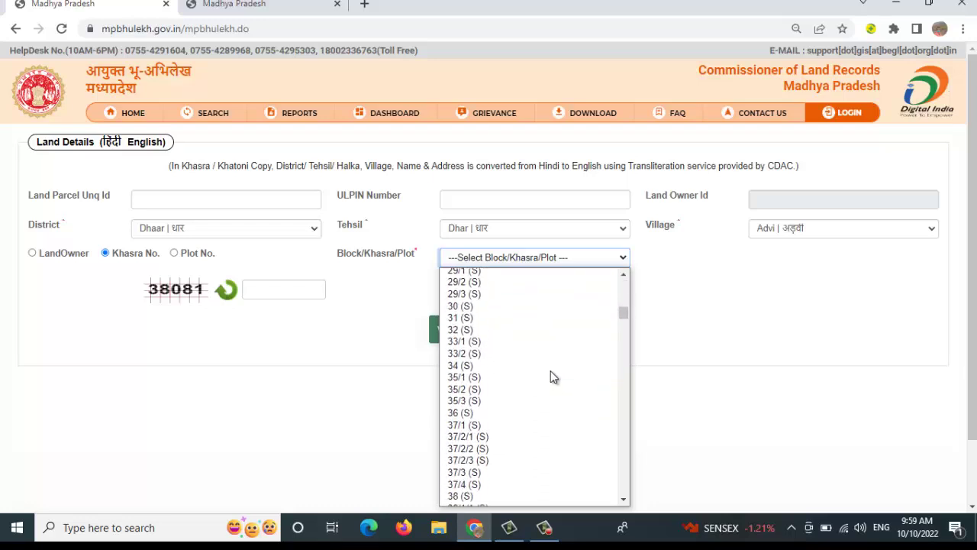
{"action": "scroll", "coordinate": [550, 375], "scroll_direction": "up", "scroll_amount": 10}
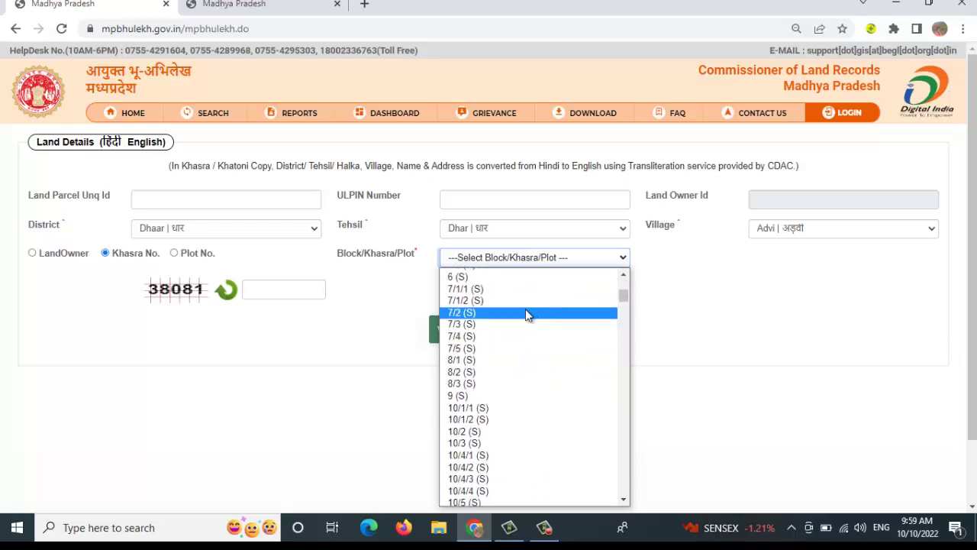
{"action": "left_click", "coordinate": [526, 312]}
- Enter the captcha code and view the land details for the selected khasra
{"action": "left_click", "coordinate": [286, 294]}
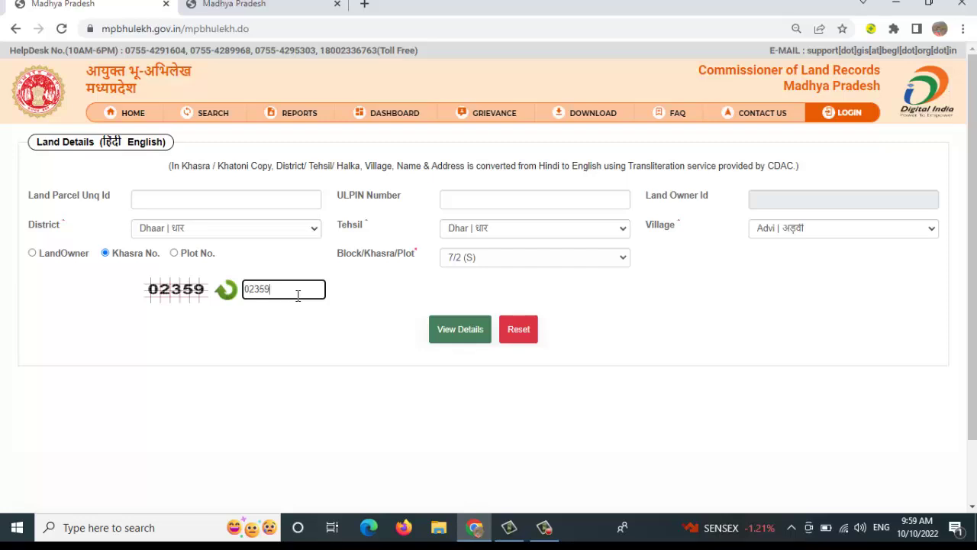
{"action": "left_click", "coordinate": [466, 338]}
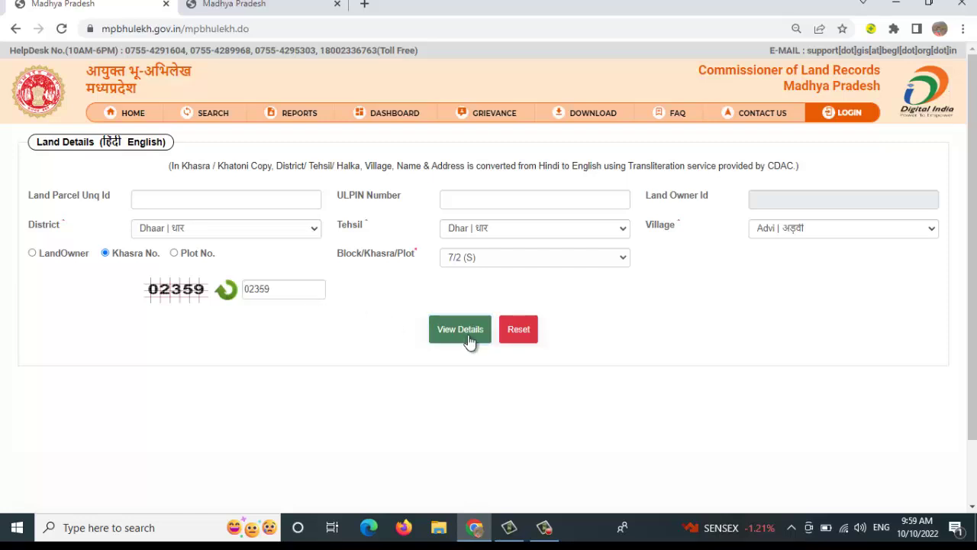
{"action": "scroll", "coordinate": [293, 353], "scroll_direction": "down", "scroll_amount": 2}
{"action": "scroll", "coordinate": [260, 310], "scroll_direction": "up", "scroll_amount": 3}
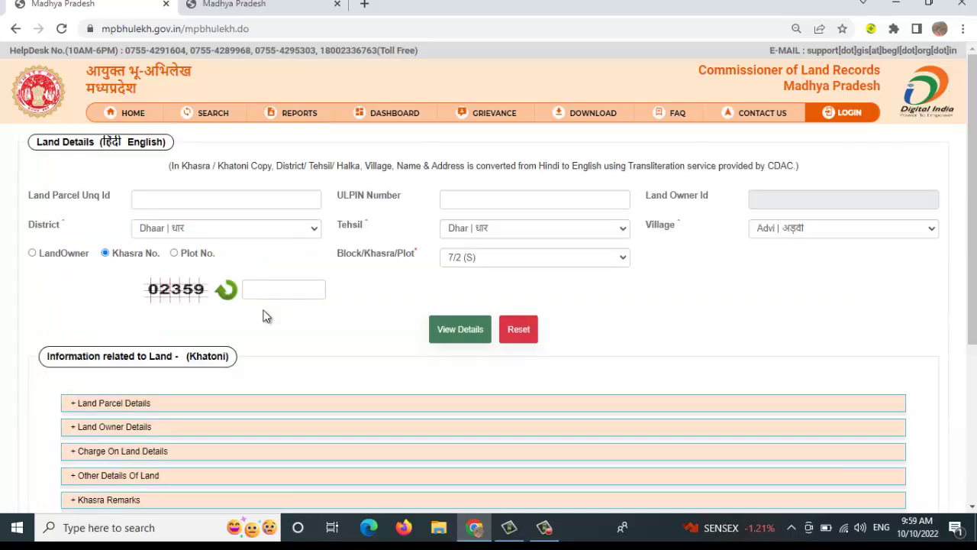
- Open the Khatoni copy from the land information section and look through its table and notes
{"action": "scroll", "coordinate": [266, 316], "scroll_direction": "down", "scroll_amount": 3}
{"action": "left_click_drag", "start_coordinate": [48, 140], "coordinate": [243, 151]}
{"action": "left_click", "coordinate": [294, 156]}
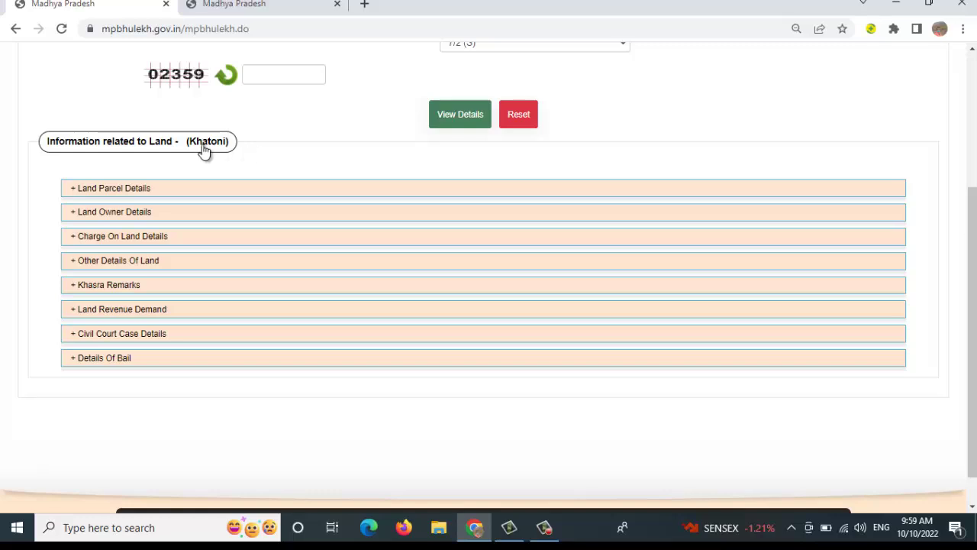
{"action": "left_click_drag", "start_coordinate": [48, 143], "coordinate": [233, 145]}
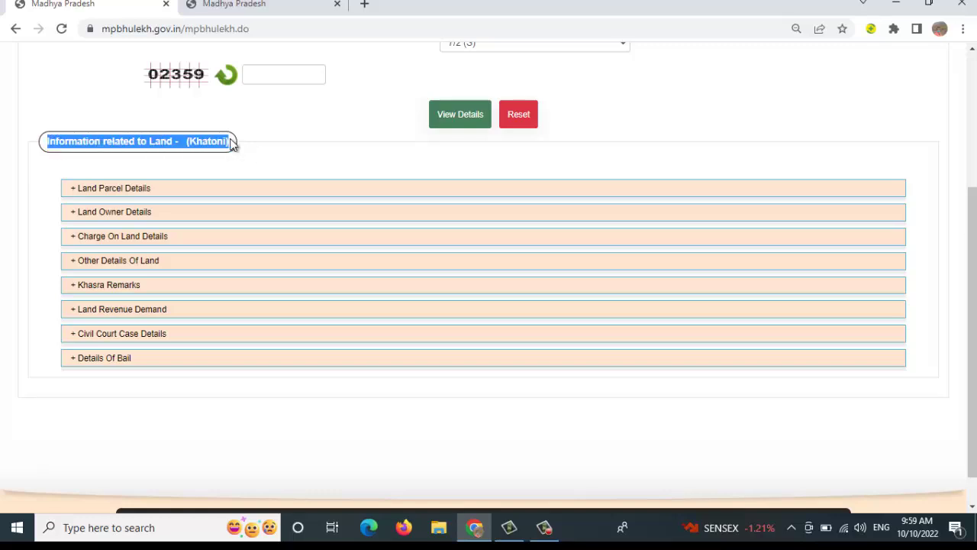
{"action": "key", "text": "ctrl+shift+Left"}
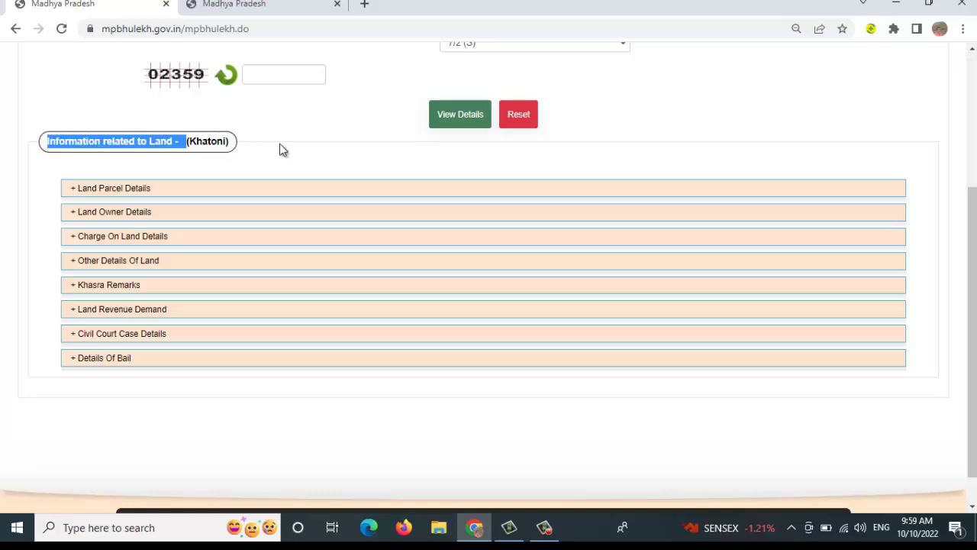
{"action": "left_click", "coordinate": [222, 148]}
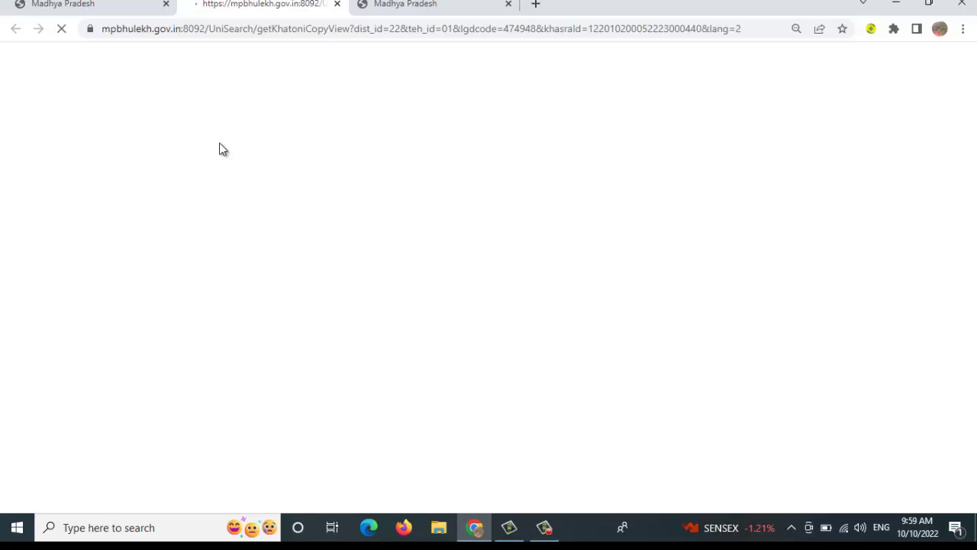
{"action": "scroll", "coordinate": [432, 321], "scroll_direction": "down", "scroll_amount": 3}
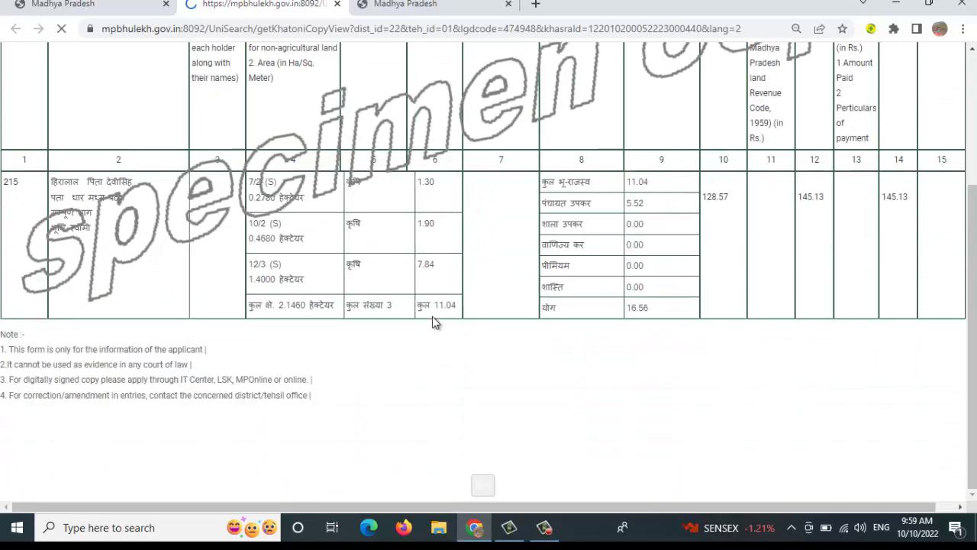
- Return to the land details, expand Land Parcel Details and open the khasra copy for survey number 7/2
{"action": "left_click", "coordinate": [90, 3]}
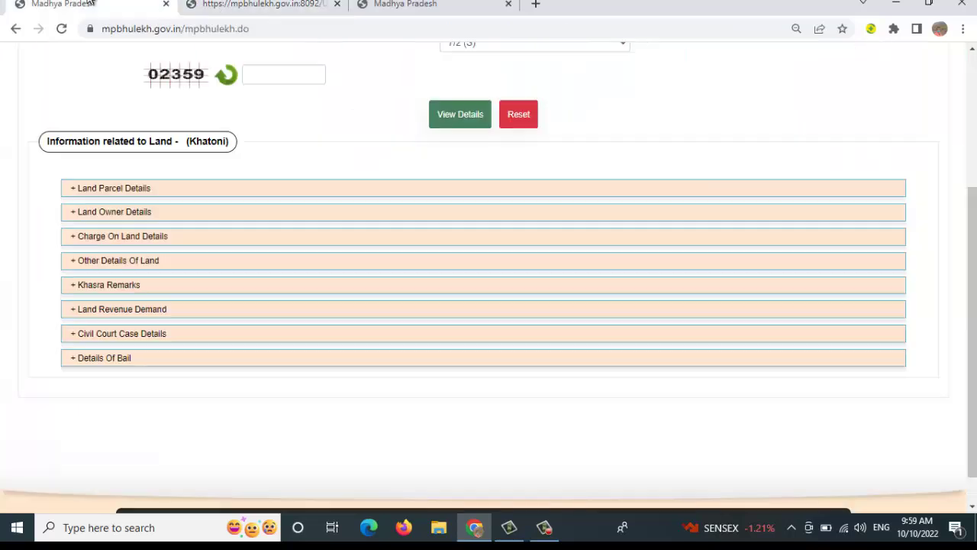
{"action": "left_click", "coordinate": [132, 189]}
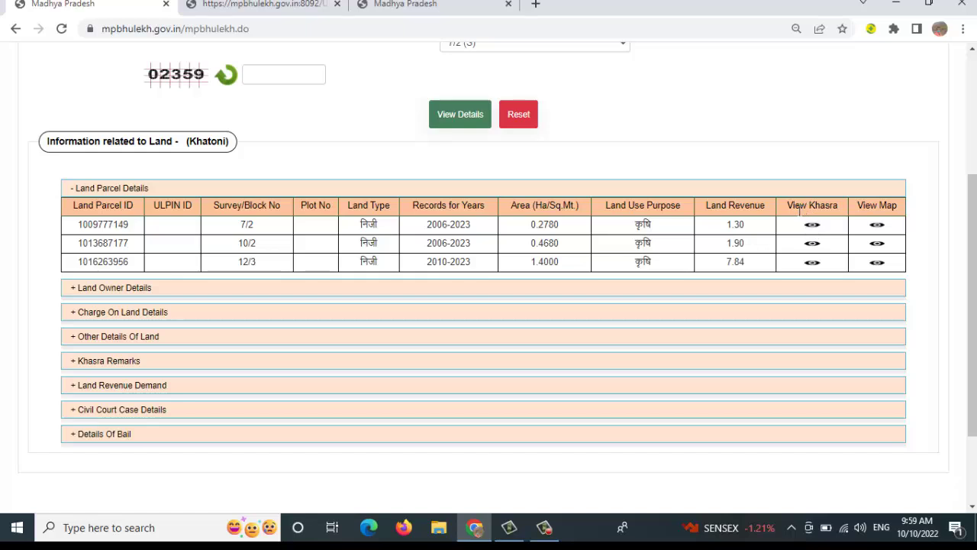
{"action": "left_click_drag", "start_coordinate": [825, 206], "coordinate": [846, 210]}
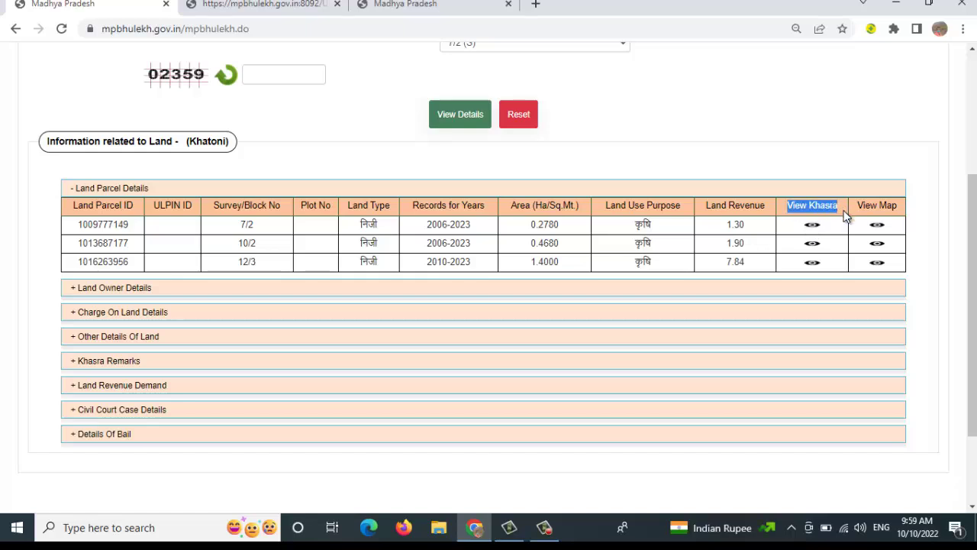
{"action": "left_click", "coordinate": [845, 217]}
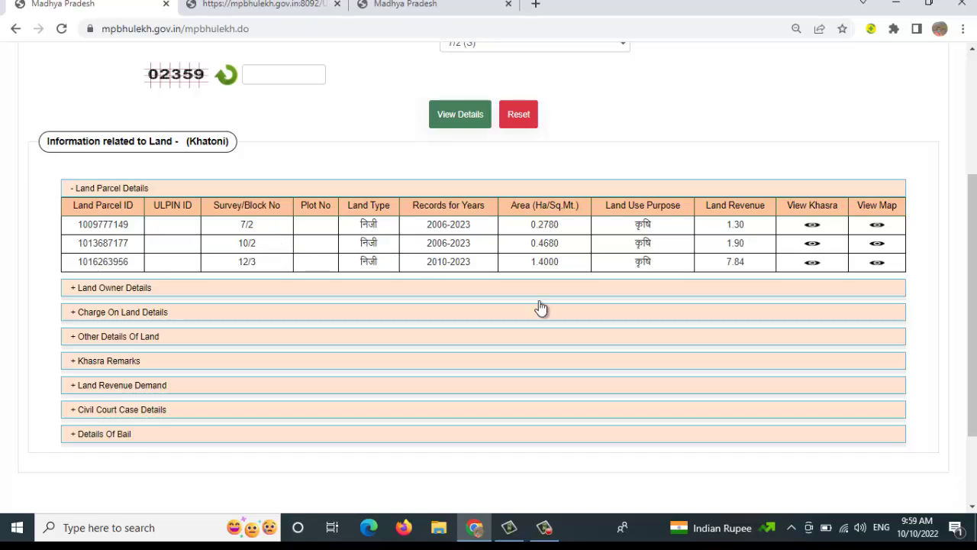
{"action": "left_click", "coordinate": [812, 226]}
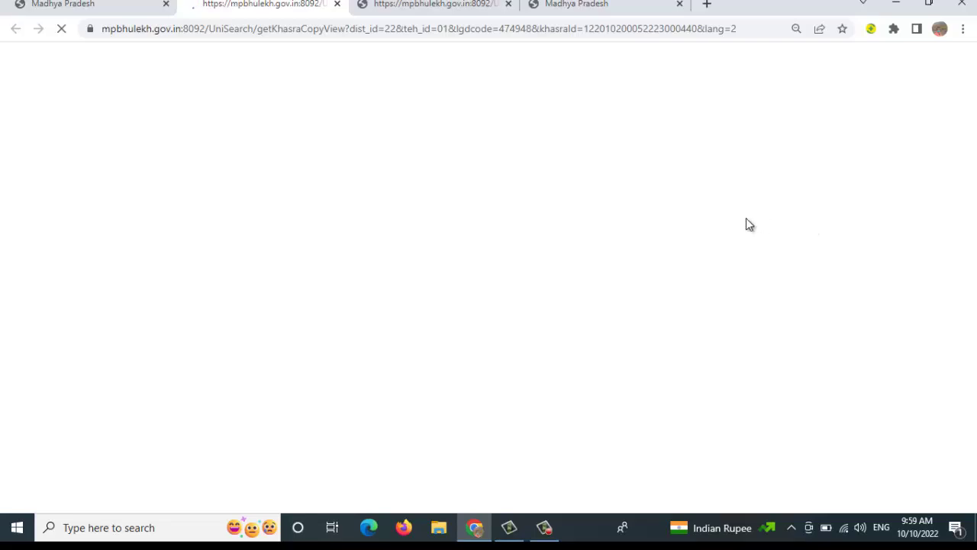
{"action": "scroll", "coordinate": [291, 323], "scroll_direction": "down", "scroll_amount": 1}
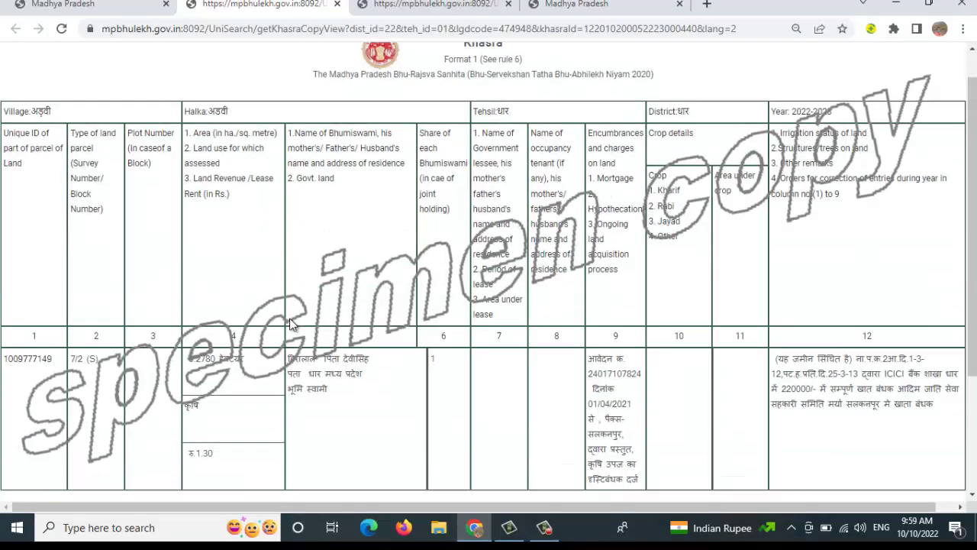
- Return to the land details and open the map for survey number 7/2 in Land Parcel Details
{"action": "scroll", "coordinate": [291, 324], "scroll_direction": "down", "scroll_amount": 3}
{"action": "left_click", "coordinate": [97, 5]}
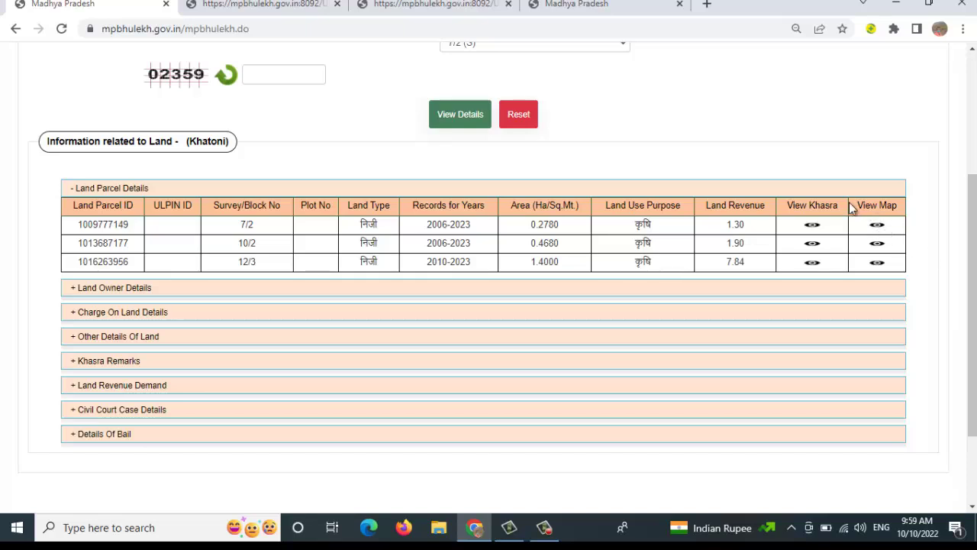
{"action": "left_click_drag", "start_coordinate": [854, 206], "coordinate": [900, 205]}
{"action": "left_click", "coordinate": [890, 227]}
{"action": "left_click", "coordinate": [877, 226]}
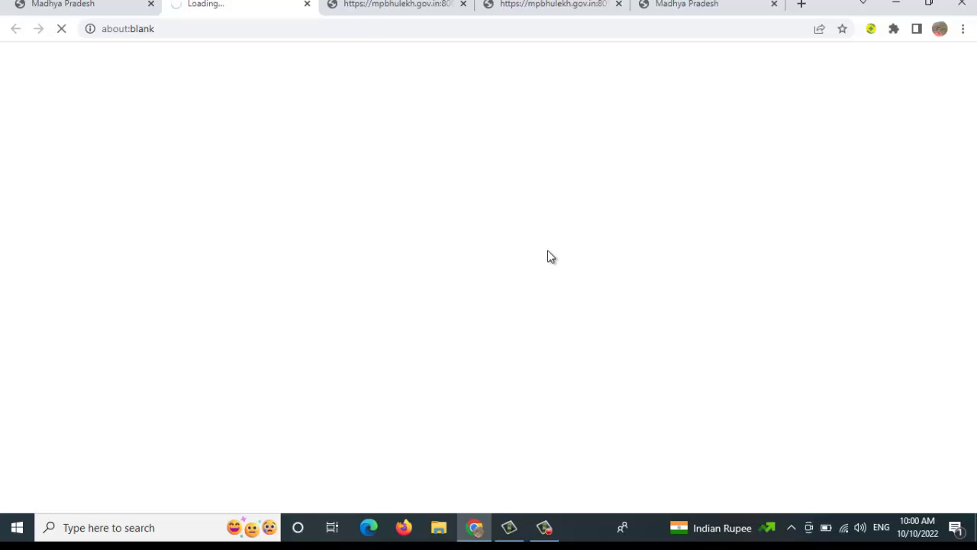
- Switch the land details search to LandOwner, select an owner from the list and choose khasra 77/1/2 (S)
{"action": "left_click", "coordinate": [68, 4]}
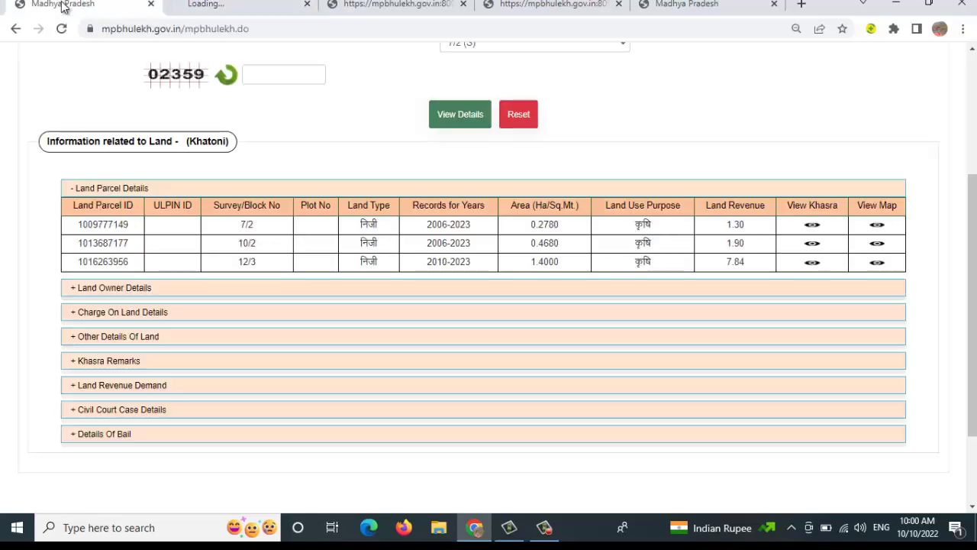
{"action": "scroll", "coordinate": [315, 216], "scroll_direction": "up", "scroll_amount": 4}
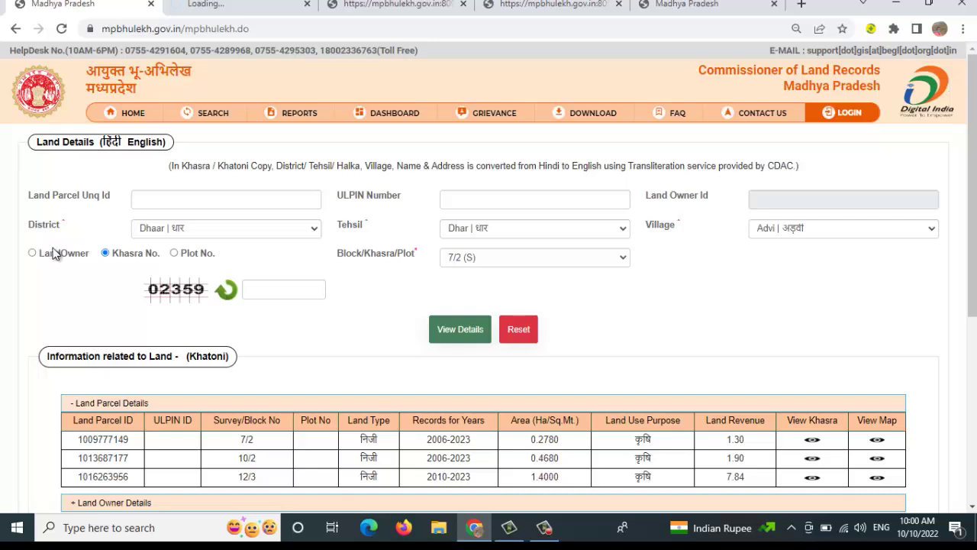
{"action": "left_click", "coordinate": [32, 252]}
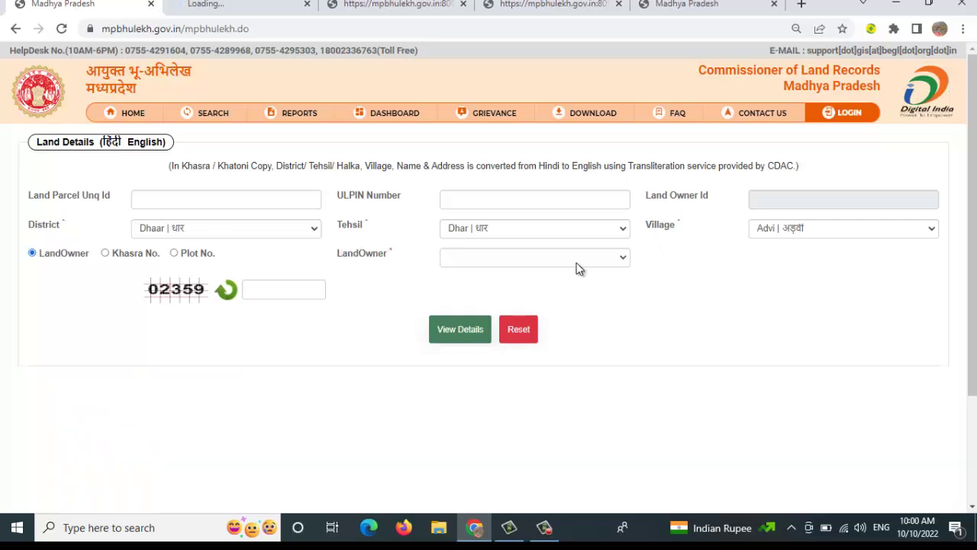
{"action": "left_click", "coordinate": [584, 264]}
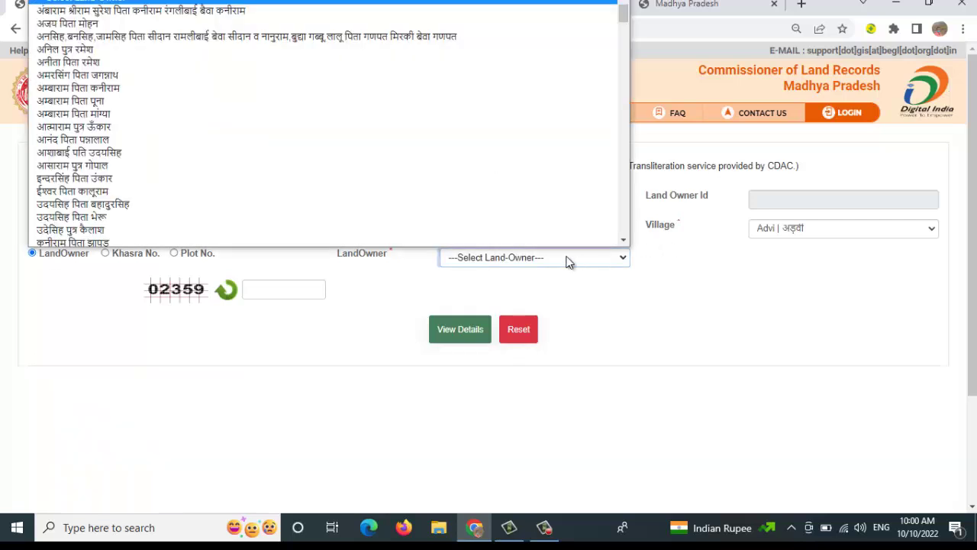
{"action": "left_click", "coordinate": [122, 44]}
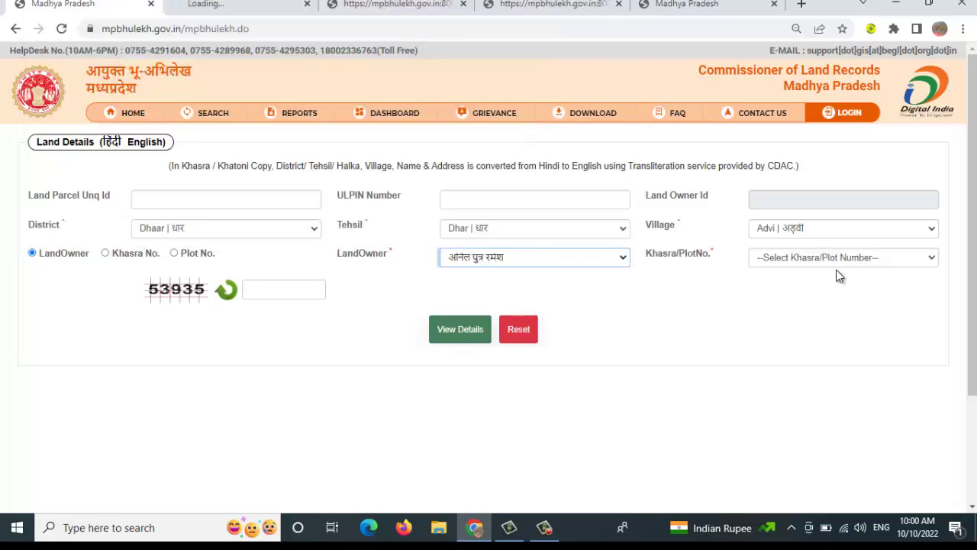
{"action": "left_click", "coordinate": [836, 264]}
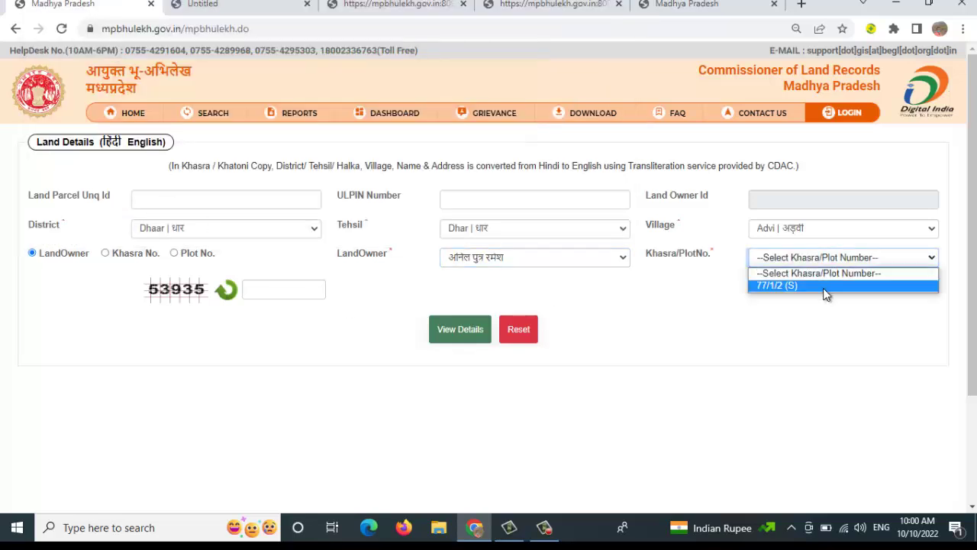
{"action": "left_click", "coordinate": [802, 284]}
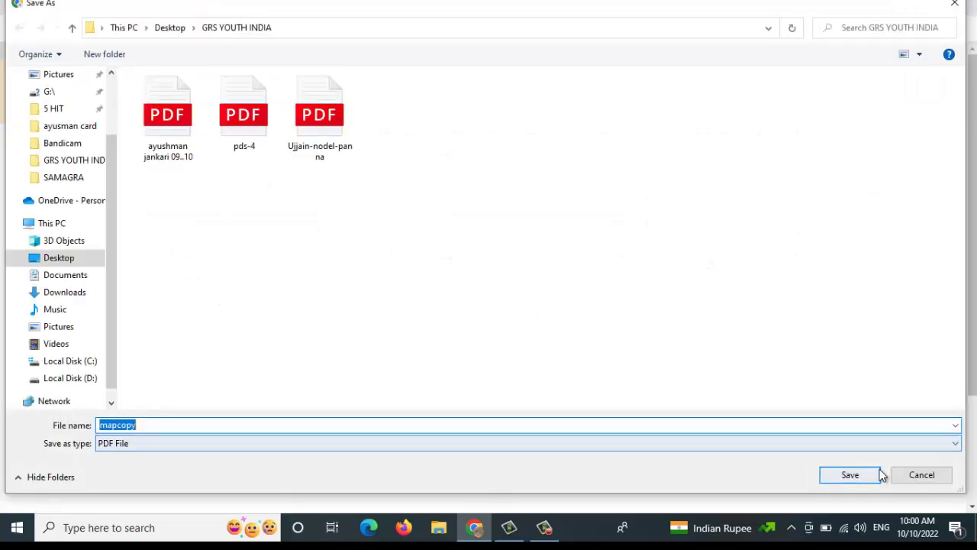
- Save the map as the PDF file mapcopy in the GRS YOUTH INDIA folder and open it without restoring earlier pages
{"action": "left_click", "coordinate": [868, 475]}
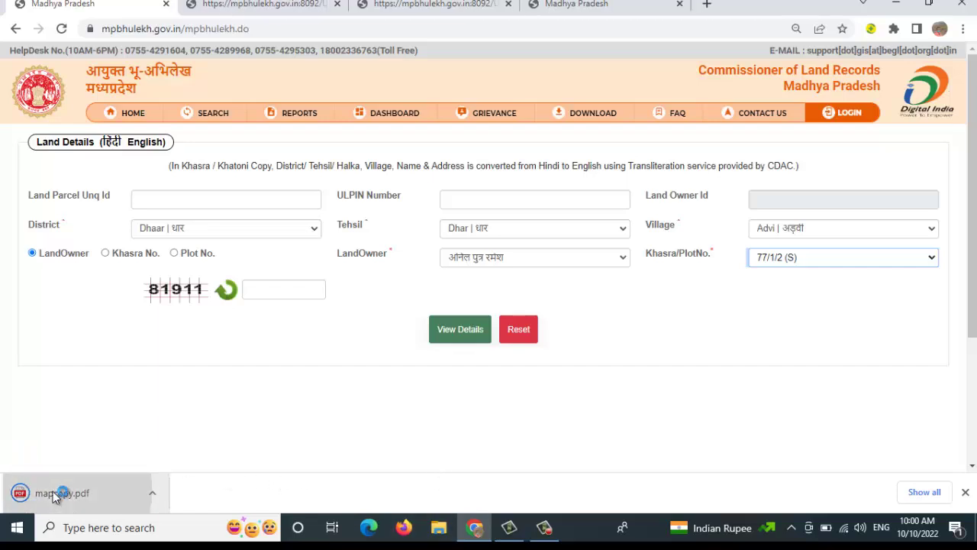
{"action": "left_click", "coordinate": [52, 492]}
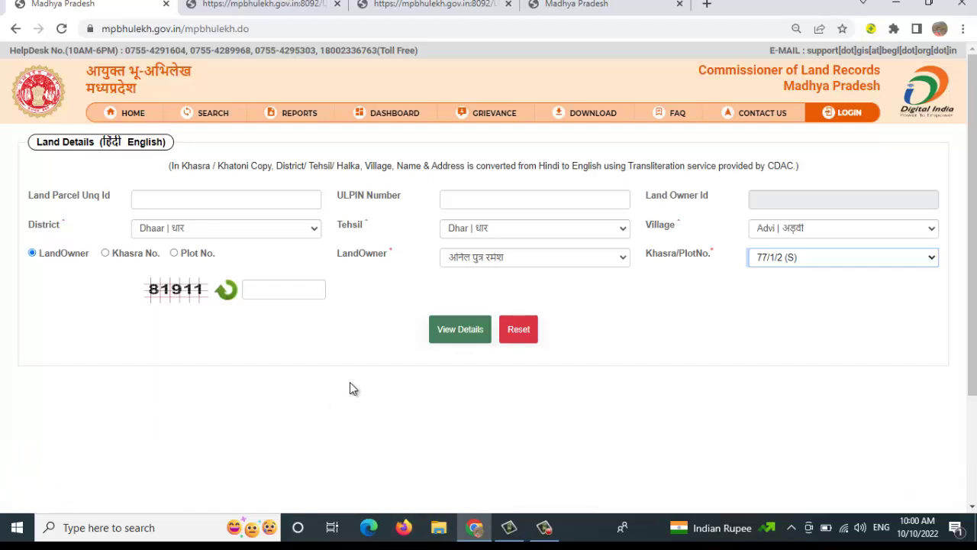
{"action": "scroll", "coordinate": [328, 399], "scroll_direction": "down", "scroll_amount": 2}
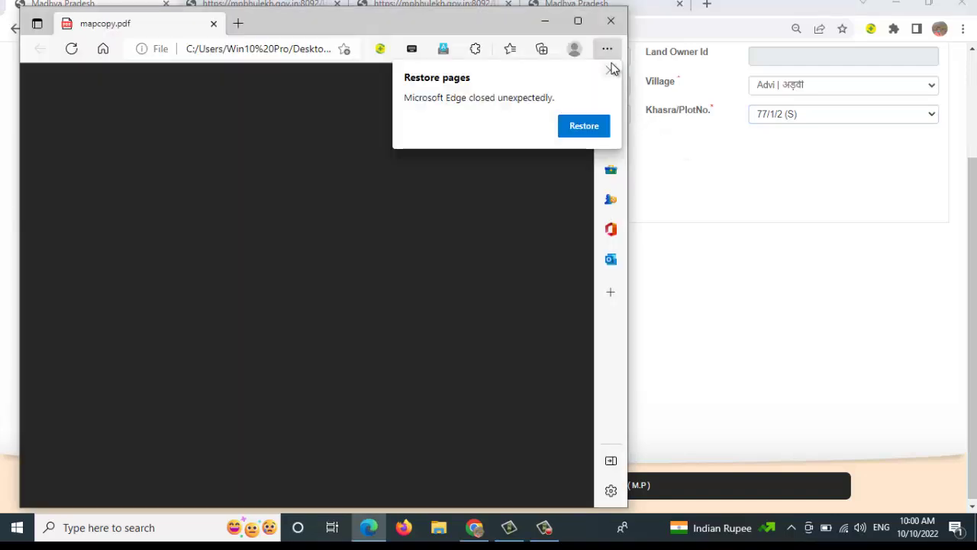
{"action": "left_click", "coordinate": [611, 71]}
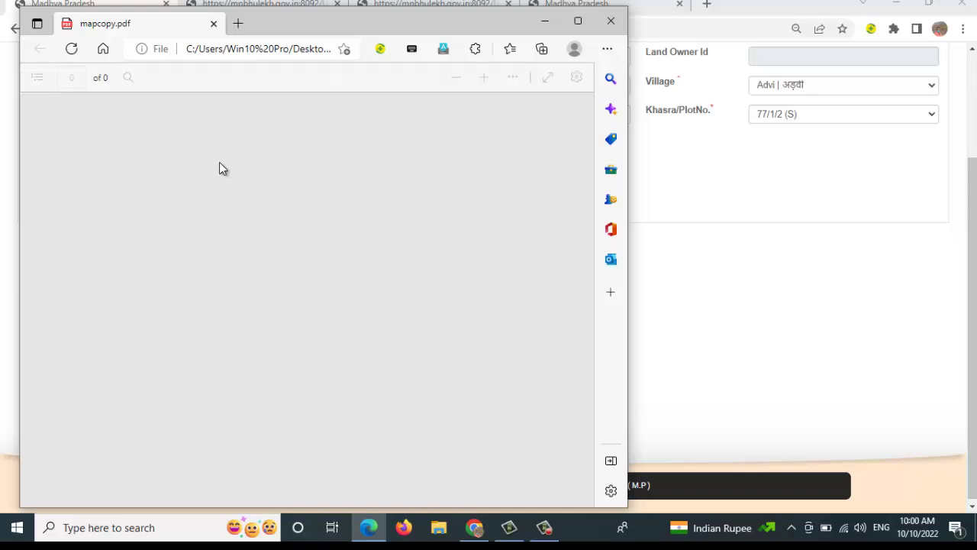
- Examine the highlighted plot and the land details table in the map copy, and close the PDF
{"action": "scroll", "coordinate": [321, 241], "scroll_direction": "down", "scroll_amount": 3}
{"action": "scroll", "coordinate": [320, 241], "scroll_direction": "down", "scroll_amount": 2}
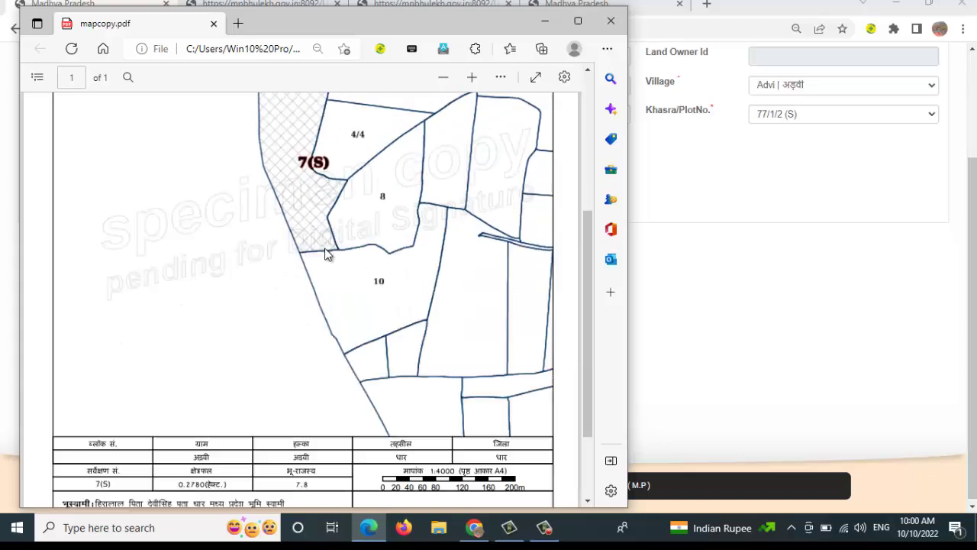
{"action": "scroll", "coordinate": [324, 233], "scroll_direction": "up", "scroll_amount": 1}
{"action": "scroll", "coordinate": [328, 225], "scroll_direction": "up", "scroll_amount": 1}
{"action": "scroll", "coordinate": [366, 224], "scroll_direction": "up", "scroll_amount": 2}
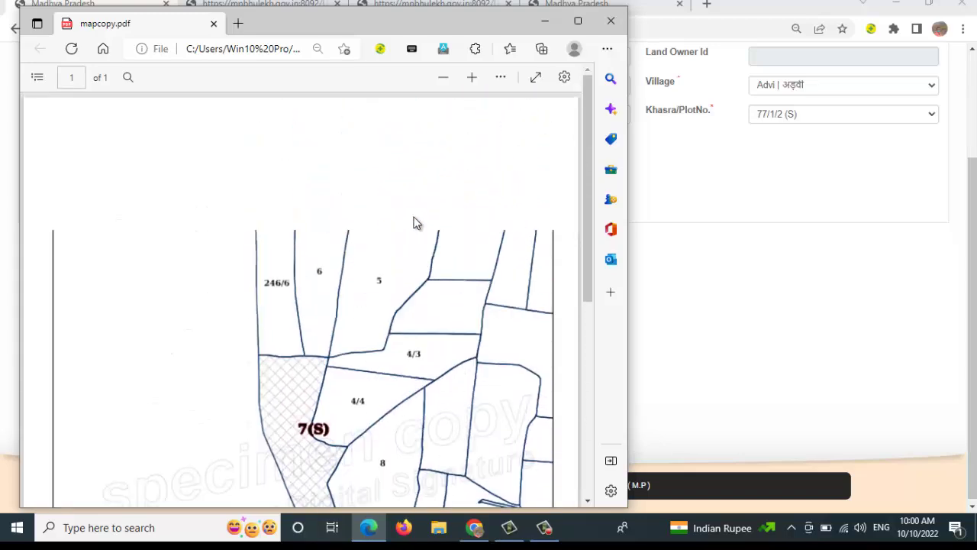
{"action": "left_click", "coordinate": [611, 21]}
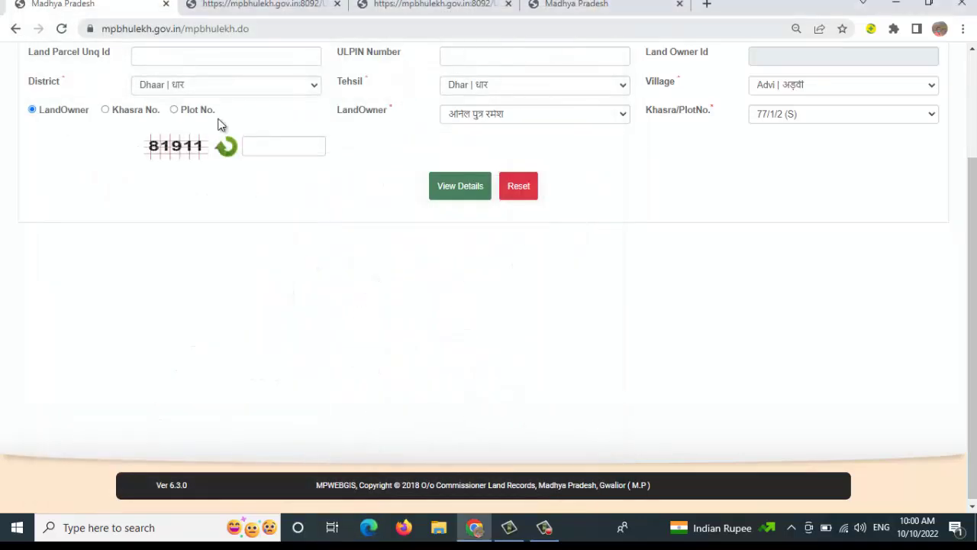
- Enter the captcha code and view the land details for the selected owner and khasra 77/1/2 (S)
{"action": "scroll", "coordinate": [44, 253], "scroll_direction": "up", "scroll_amount": 2}
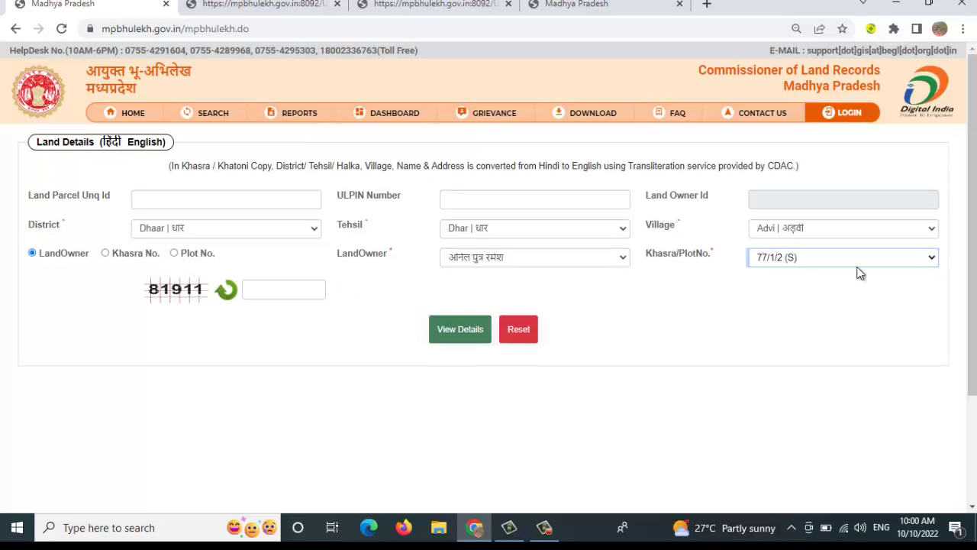
{"action": "left_click", "coordinate": [269, 291]}
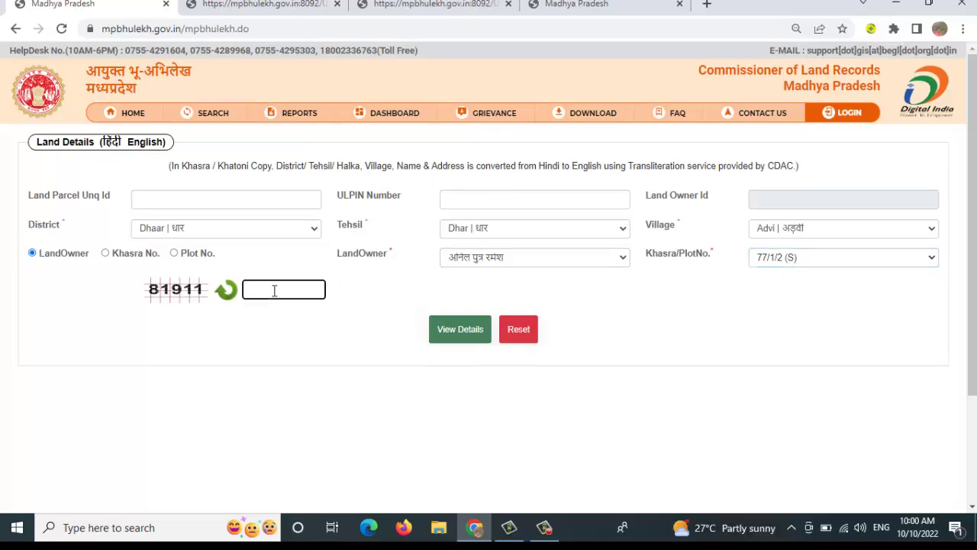
{"action": "type", "text": "81911"}
{"action": "left_click", "coordinate": [464, 334]}
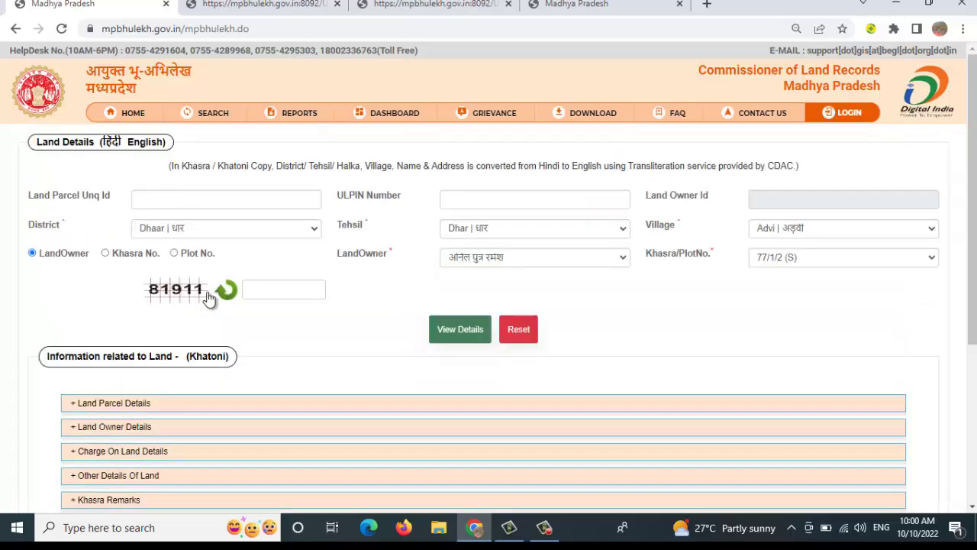
- Expand the Land Parcel Details and Land Owner Details sections and review them
{"action": "left_click_drag", "start_coordinate": [42, 356], "coordinate": [205, 376]}
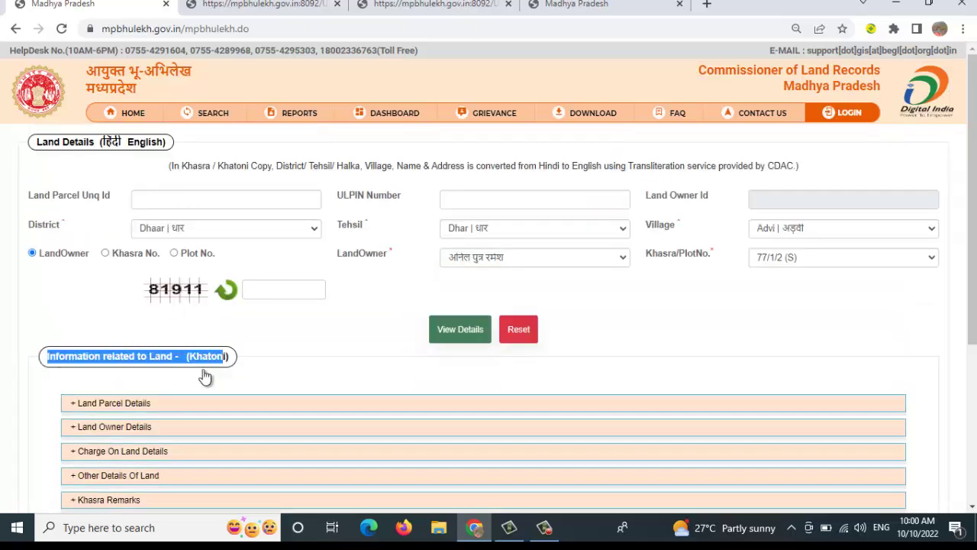
{"action": "left_click_drag", "start_coordinate": [71, 404], "coordinate": [160, 403]}
{"action": "left_click", "coordinate": [160, 403]}
{"action": "scroll", "coordinate": [384, 312], "scroll_direction": "down", "scroll_amount": 2}
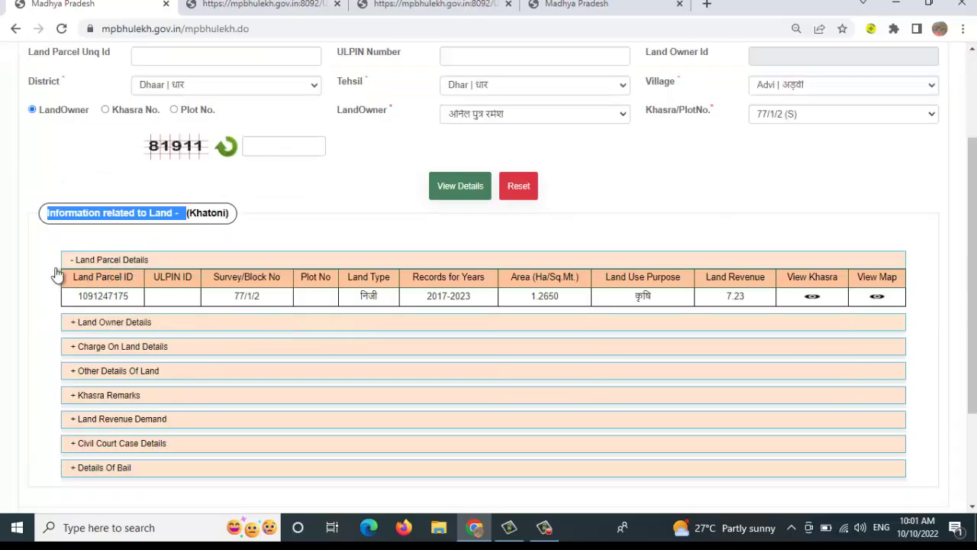
{"action": "left_click", "coordinate": [194, 261]}
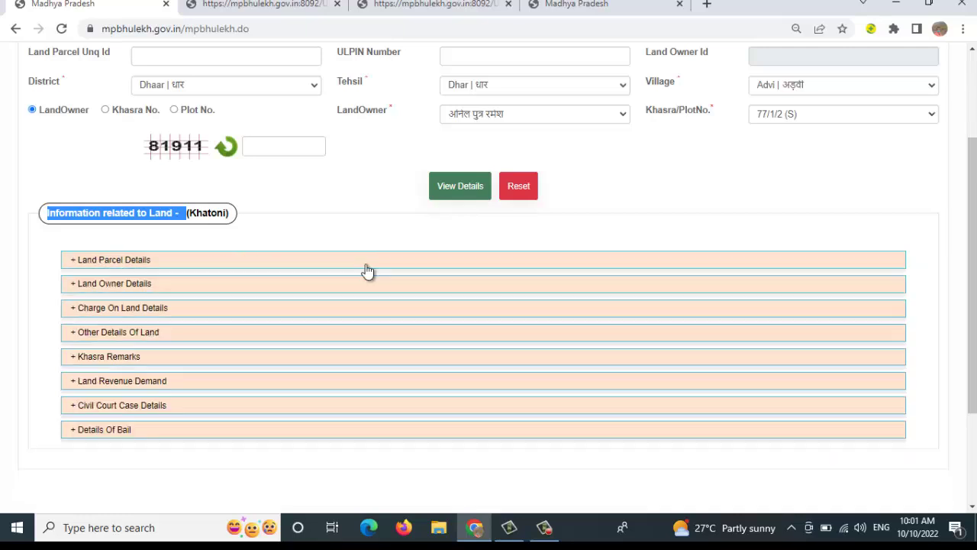
{"action": "left_click", "coordinate": [105, 287]}
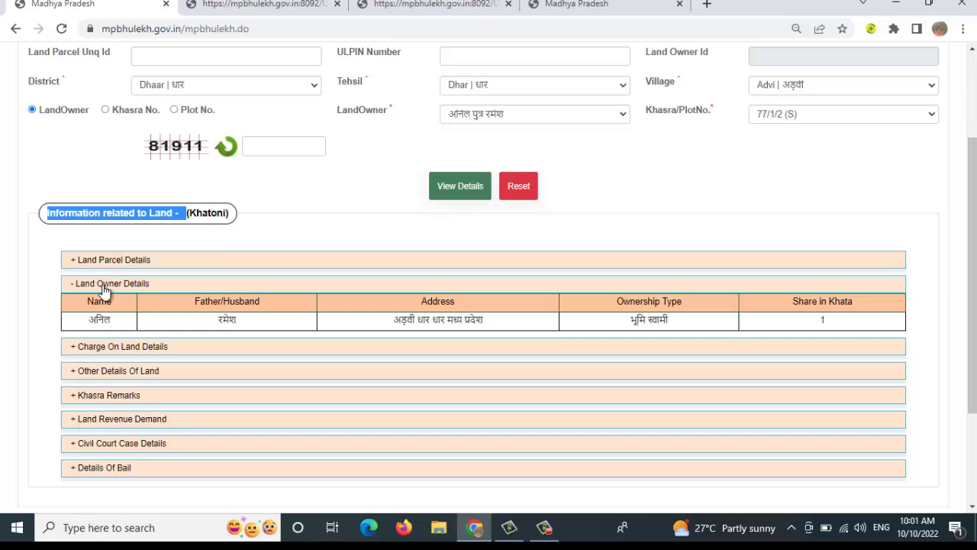
{"action": "left_click", "coordinate": [113, 261]}
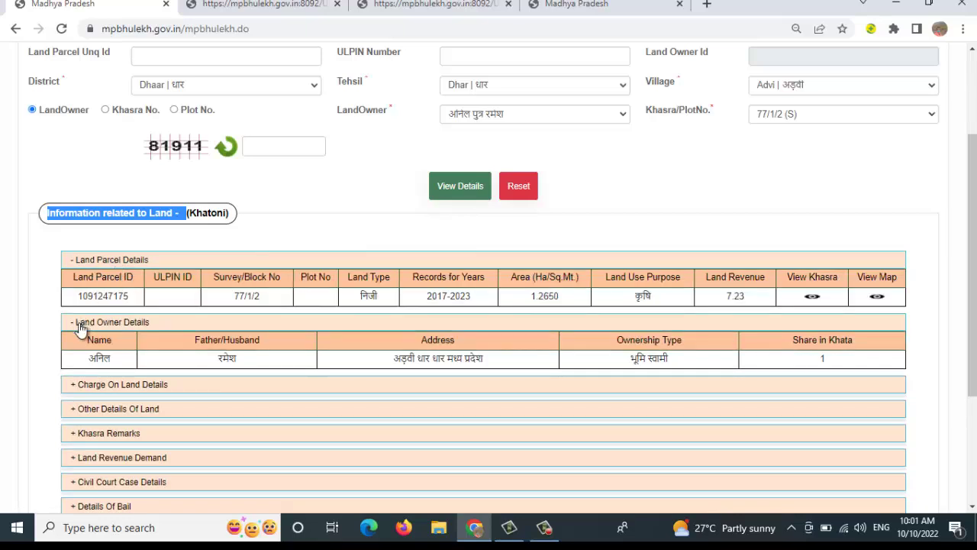
{"action": "left_click", "coordinate": [177, 327]}
{"action": "left_click", "coordinate": [149, 327]}
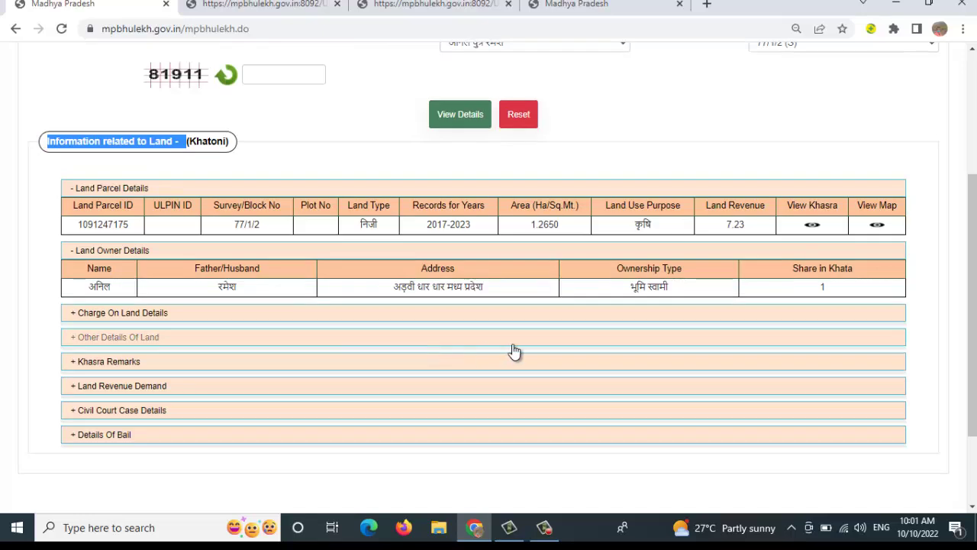
- Expand Charge On Land Details, Other Details Of Land and Khasra Remarks, and read their entries
{"action": "left_click", "coordinate": [153, 320]}
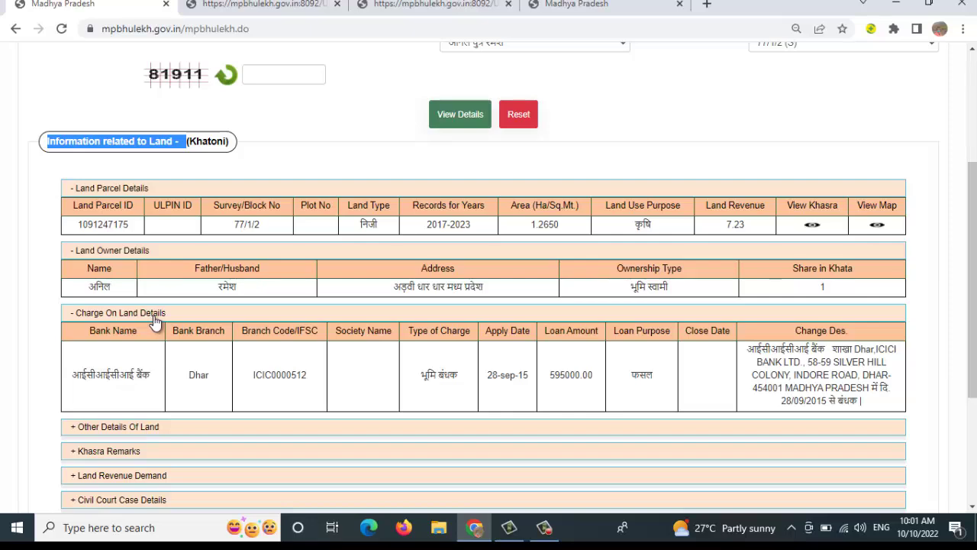
{"action": "scroll", "coordinate": [215, 326], "scroll_direction": "down", "scroll_amount": 2}
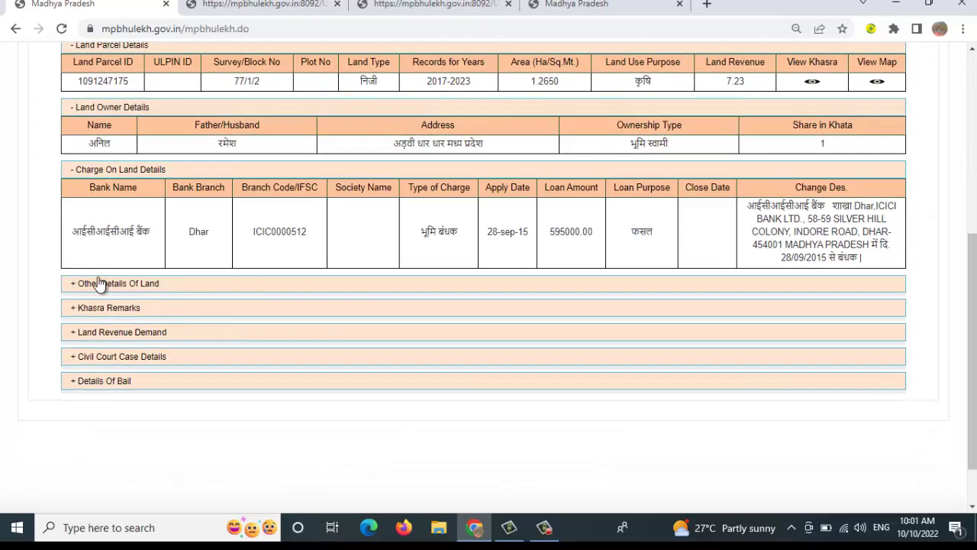
{"action": "left_click", "coordinate": [130, 287]}
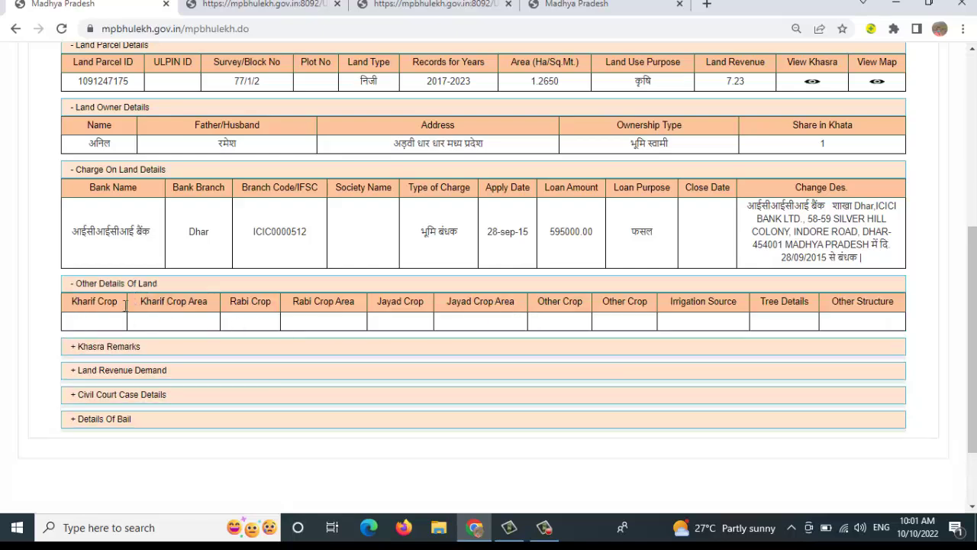
{"action": "left_click_drag", "start_coordinate": [73, 303], "coordinate": [818, 336]}
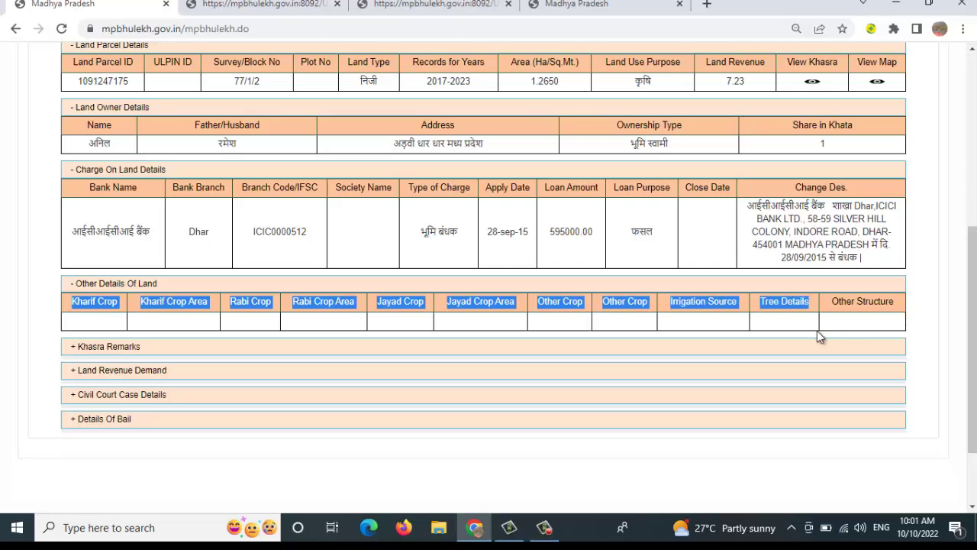
{"action": "left_click", "coordinate": [126, 355]}
{"action": "scroll", "coordinate": [307, 361], "scroll_direction": "down", "scroll_amount": 1}
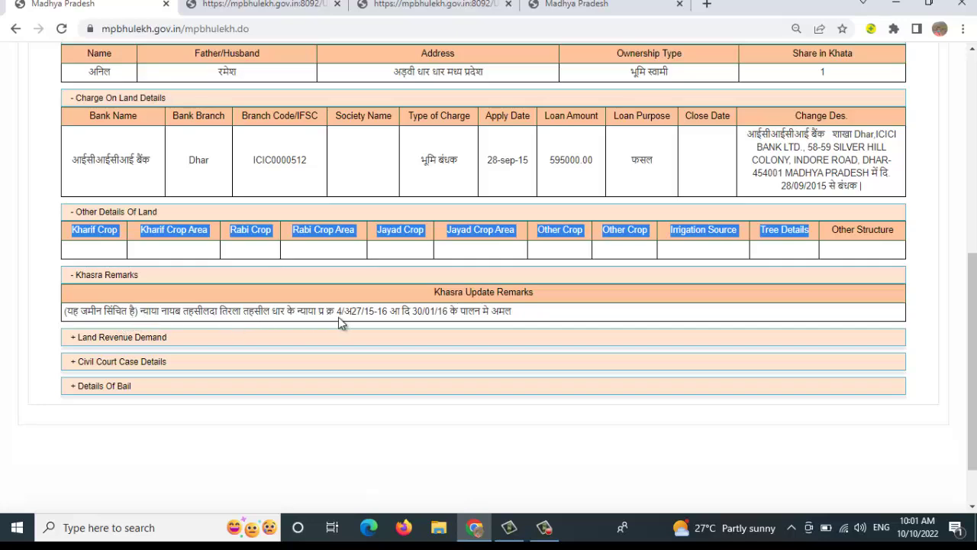
{"action": "left_click_drag", "start_coordinate": [513, 315], "coordinate": [424, 312]}
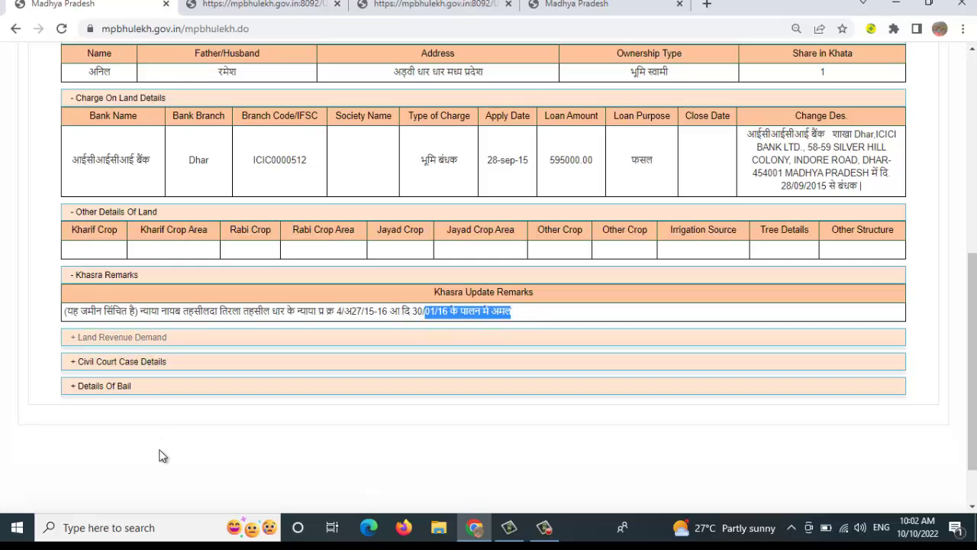
- Expand Land Revenue Demand, Civil Court Case Details and Details Of Bail, and review their columns
{"action": "left_click", "coordinate": [130, 344]}
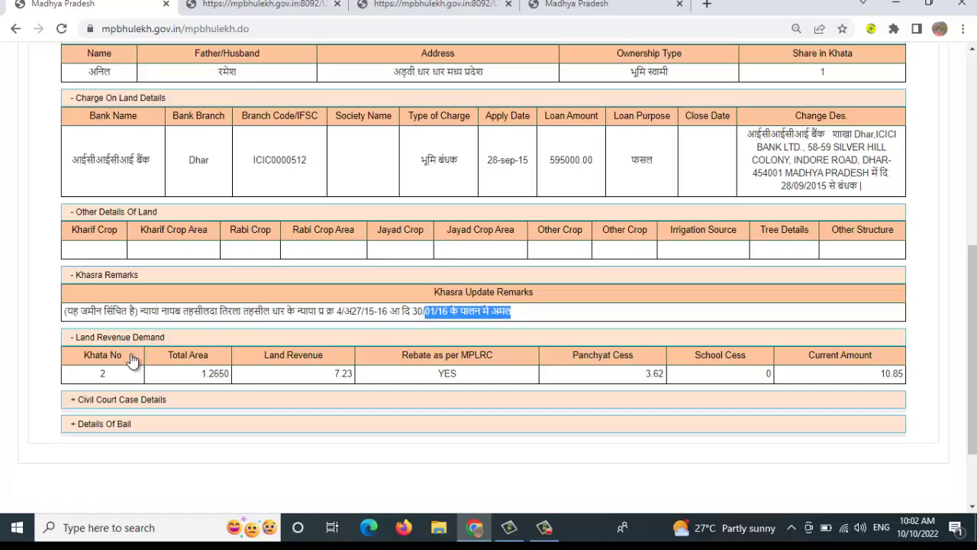
{"action": "scroll", "coordinate": [870, 394], "scroll_direction": "down", "scroll_amount": 2}
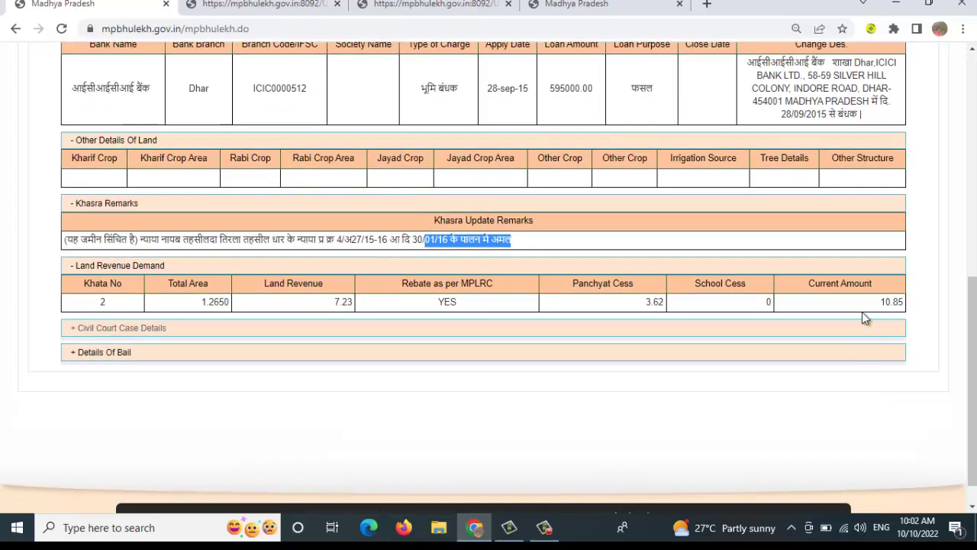
{"action": "left_click", "coordinate": [95, 335]}
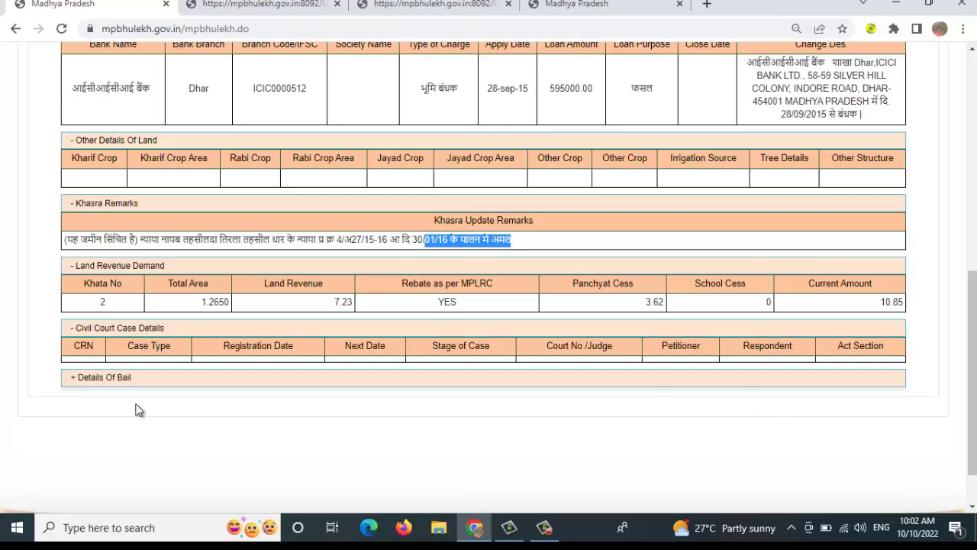
{"action": "left_click", "coordinate": [120, 377]}
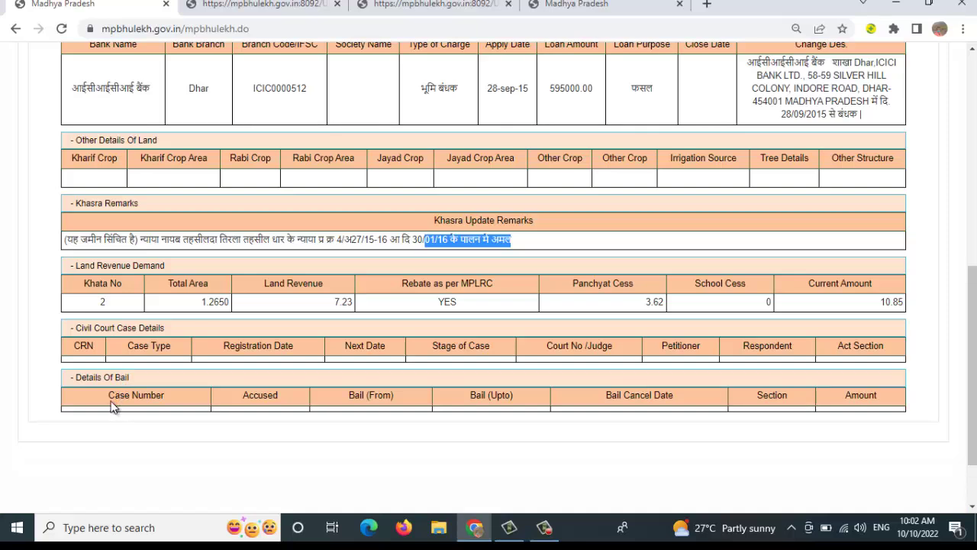
{"action": "left_click_drag", "start_coordinate": [117, 405], "coordinate": [872, 400]}
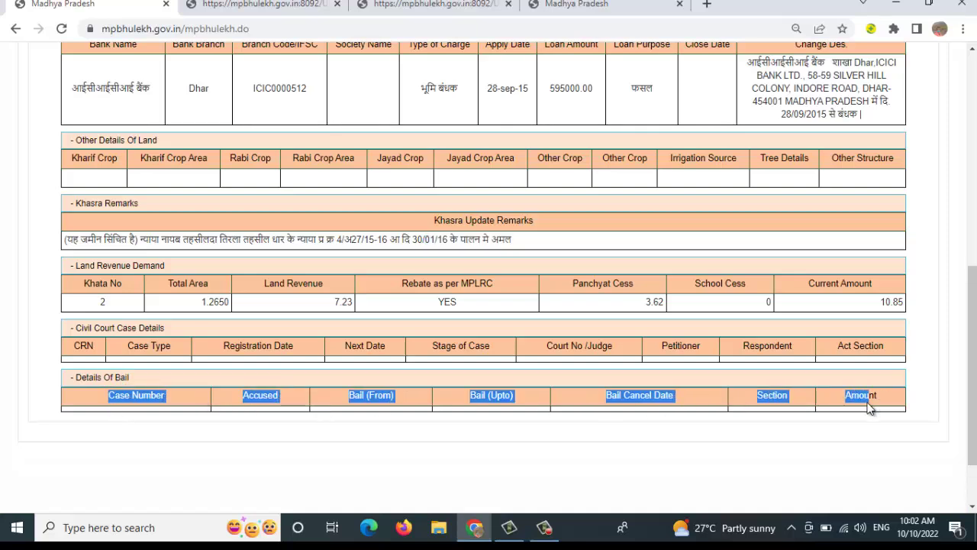
{"action": "left_click", "coordinate": [126, 436]}
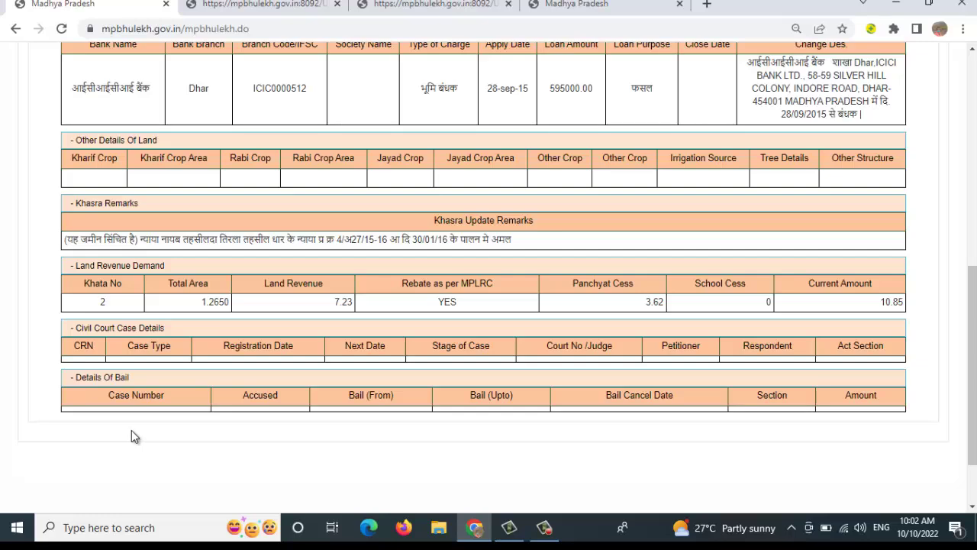
{"action": "scroll", "coordinate": [131, 430], "scroll_direction": "up", "scroll_amount": 10}
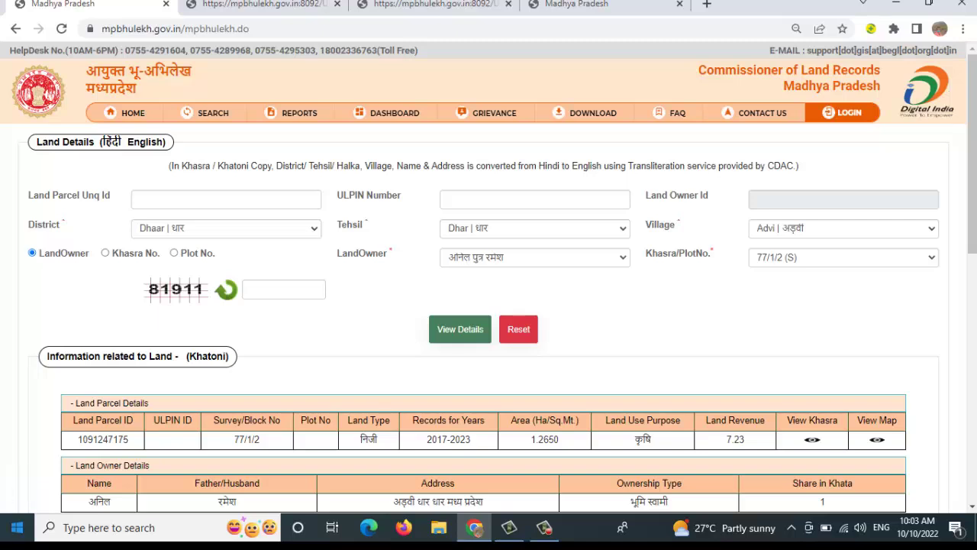
{"action": "left_click", "coordinate": [545, 528]}
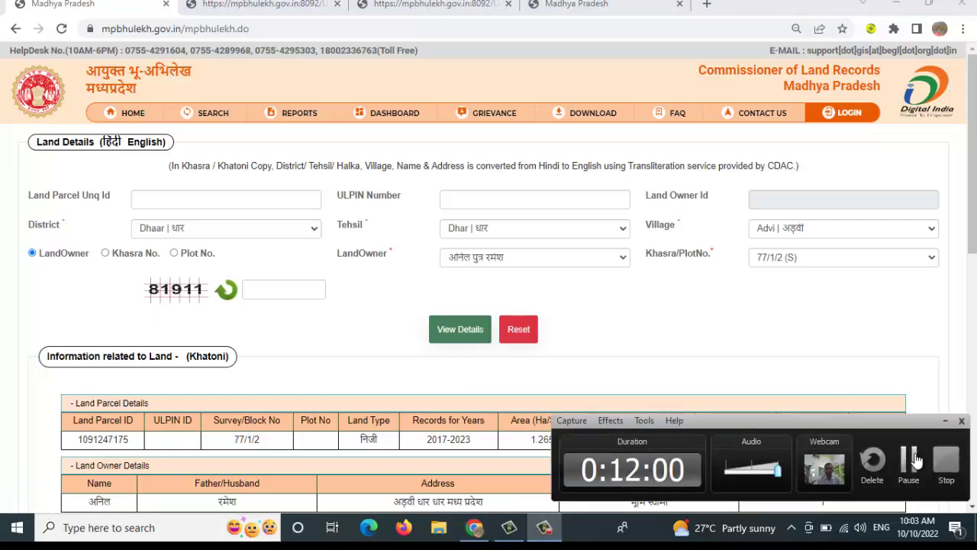